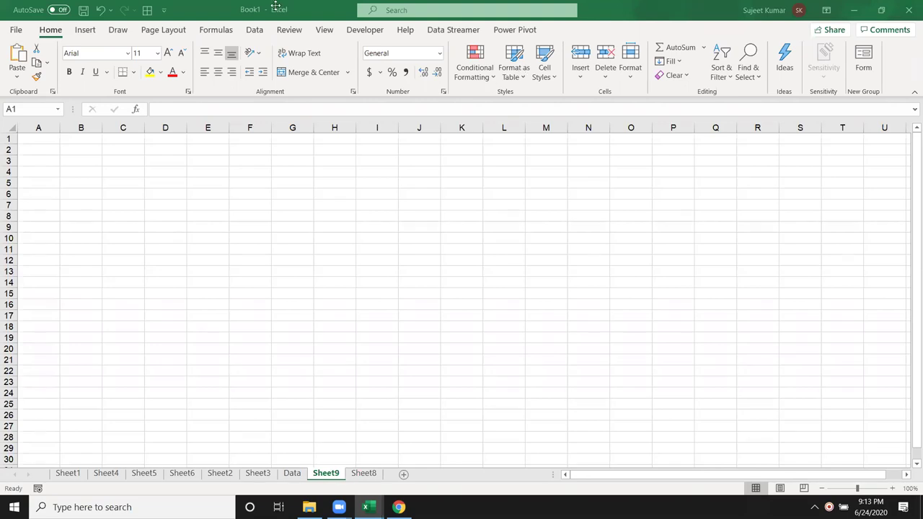
On Sheet1, pick Neeraj, then Mohan, then Om in column A to drive the lookup and chart.
left_click(52, 157)
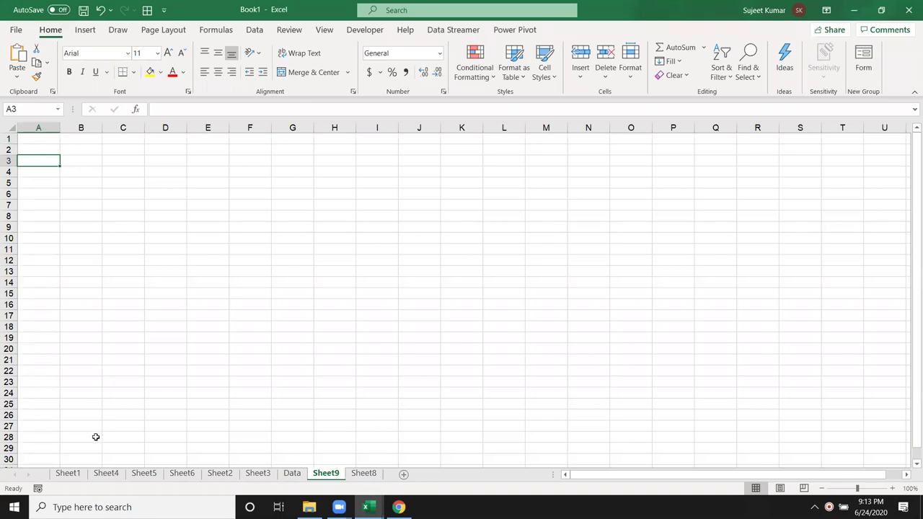
left_click(66, 477)
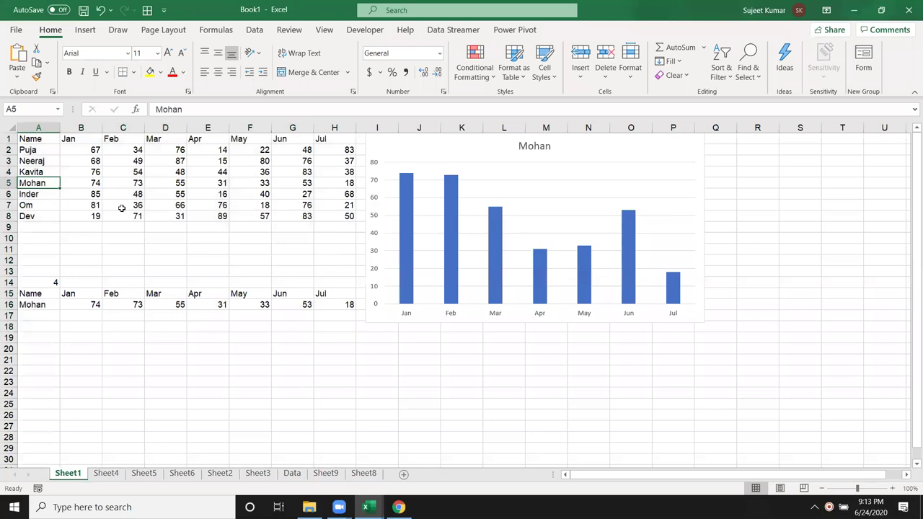
left_click(35, 164)
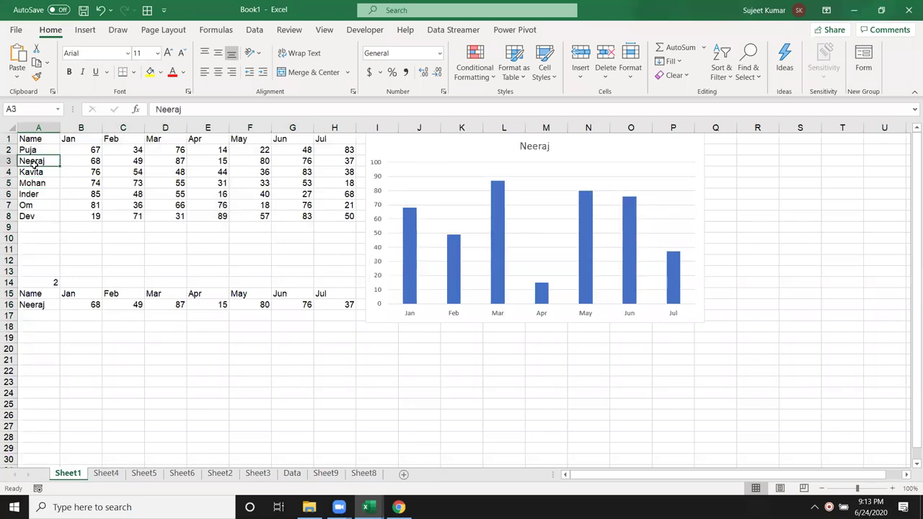
left_click(34, 173)
left_click(34, 184)
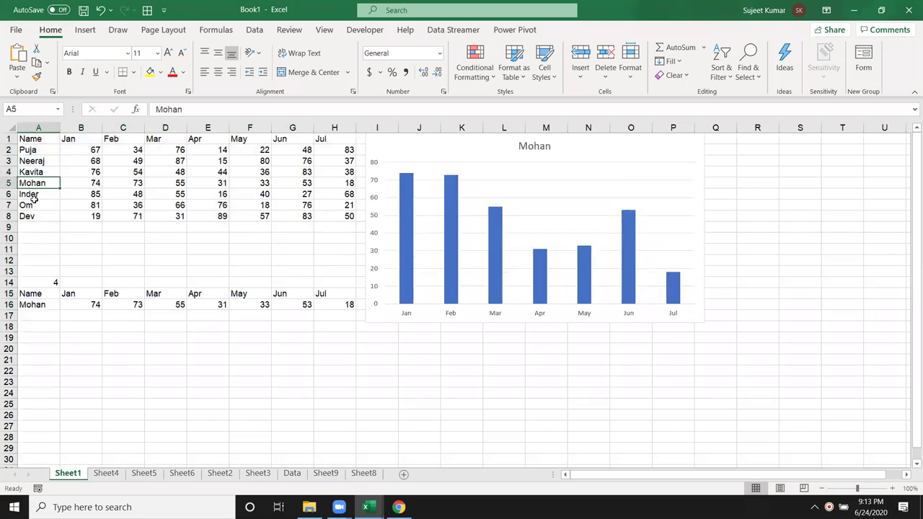
left_click(32, 206)
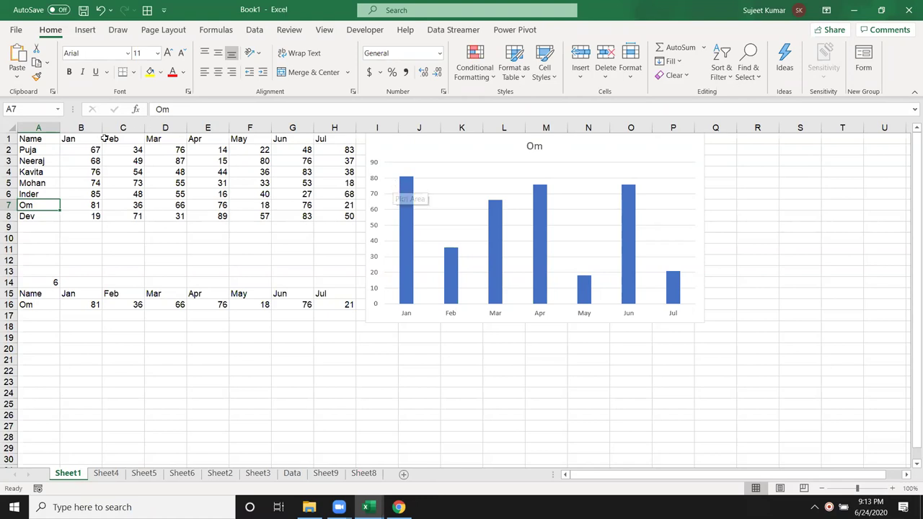
On Sheet4, clear the rows from Nitu downward, leaving the first seven names.
left_click_drag(44, 141, 336, 225)
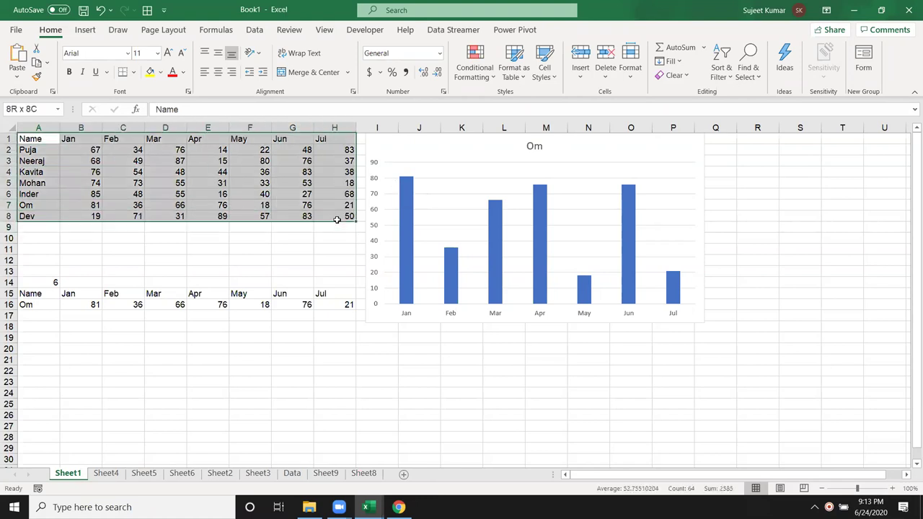
left_click(119, 474)
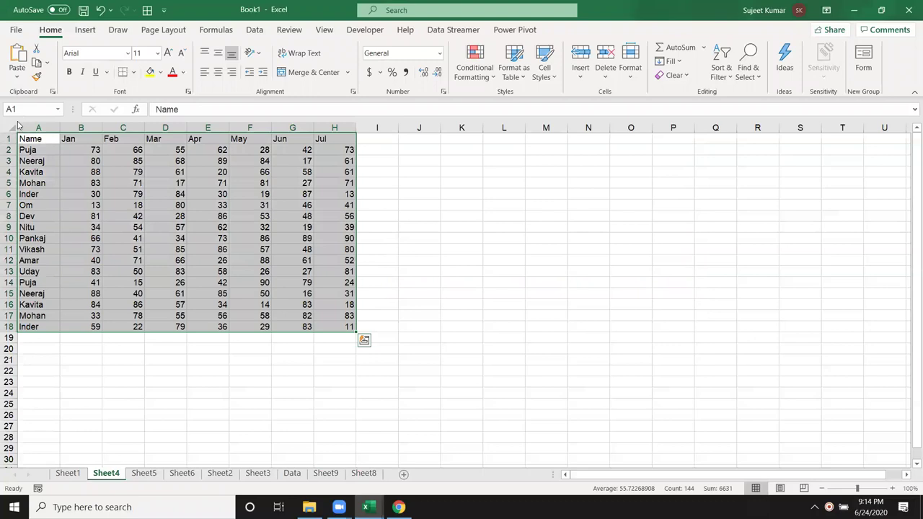
left_click_drag(29, 227, 333, 339)
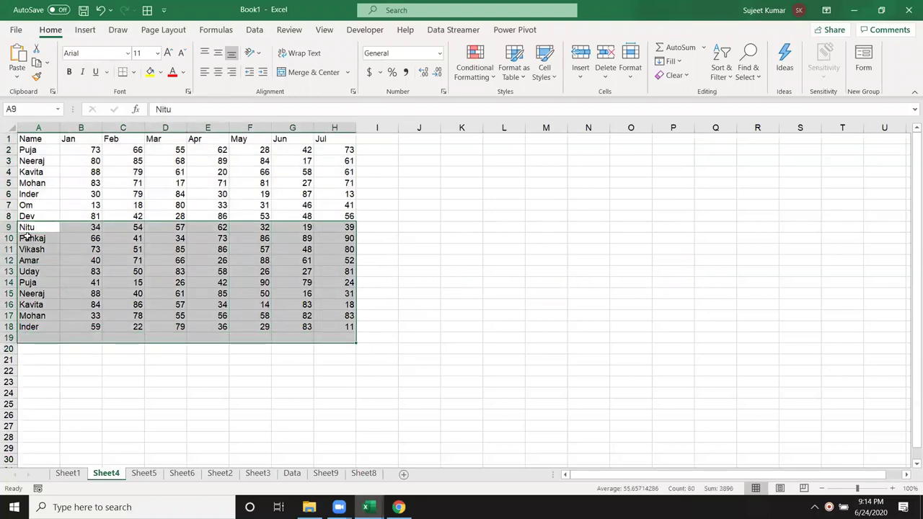
key("Delete")
Copy the Name–Jul header row into row 15 and enter 1 in A14.
left_click_drag(30, 138, 318, 139)
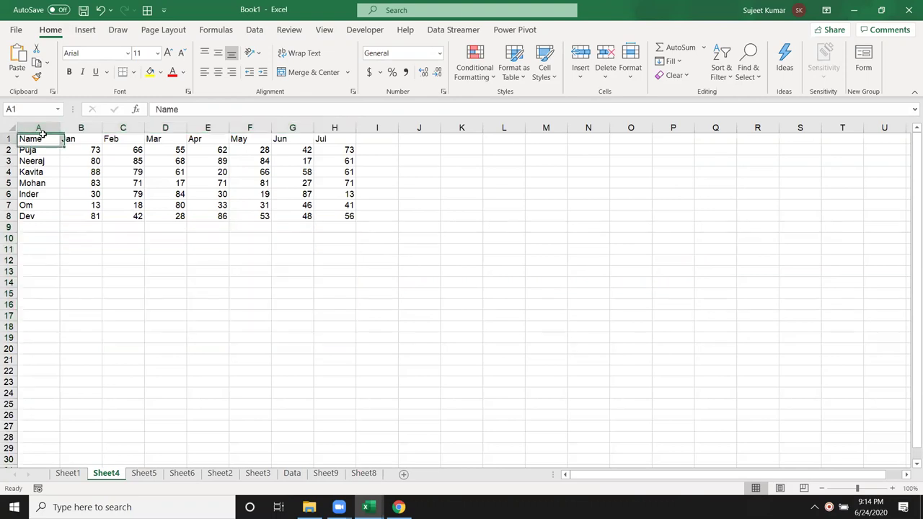
key("ctrl+c")
left_click(37, 292)
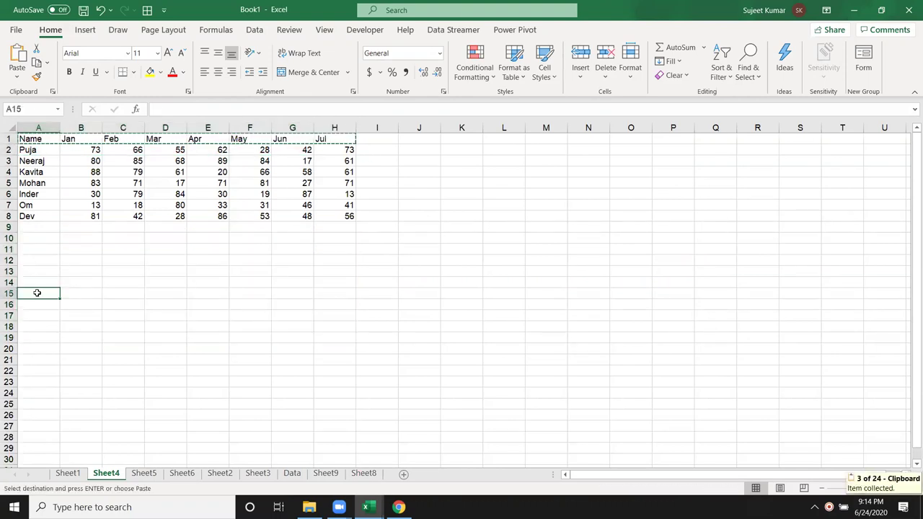
key("ctrl+v")
key("Escape")
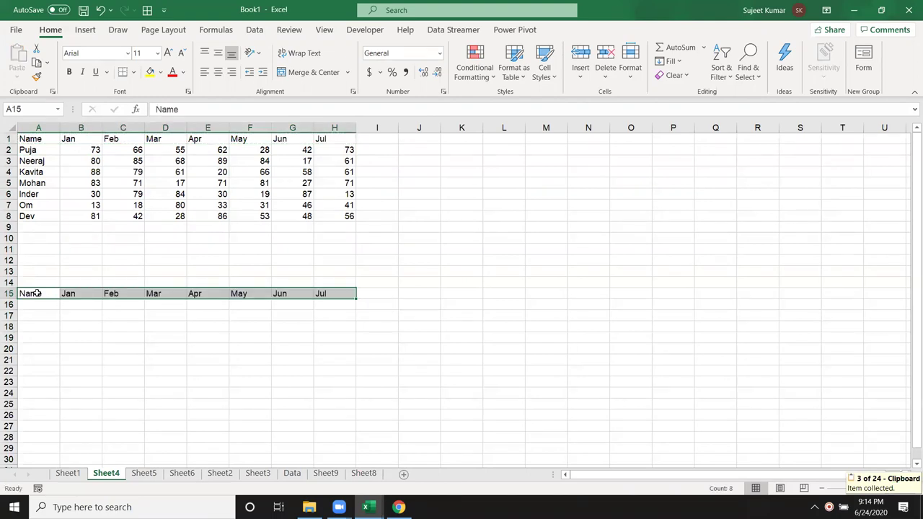
key("Up")
type("1")
key("Return")
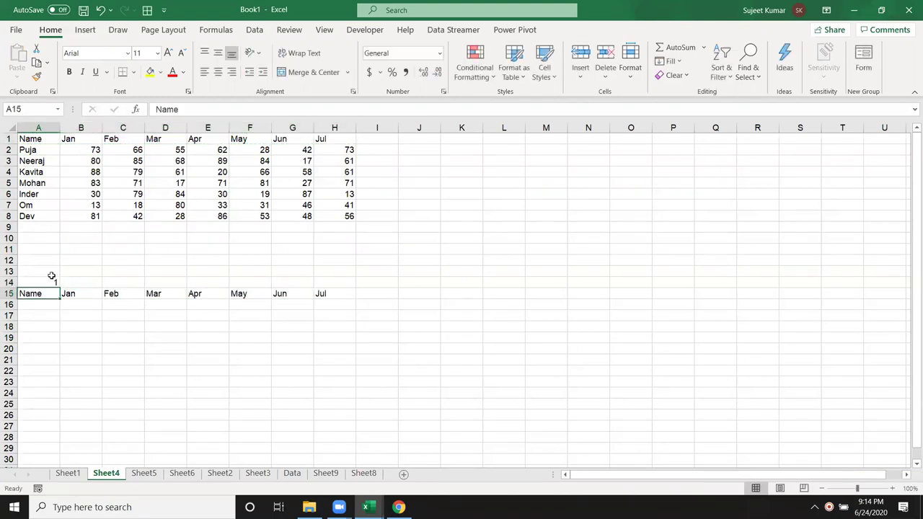
left_click(53, 309)
Enter =OFFSET(A1,$A$14,0) in cell A16, with A14 made absolute.
type("=oof")
key("BackSpace")
key("BackSpace")
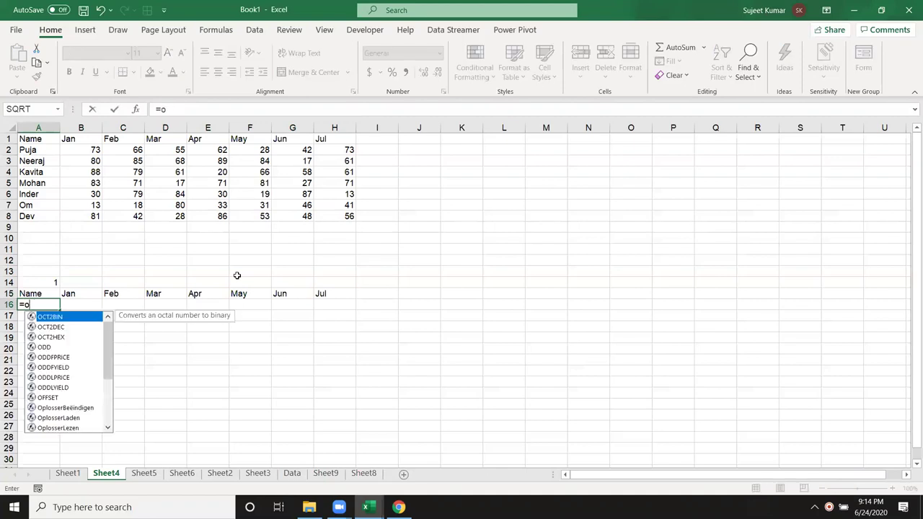
type("ff")
key("Tab")
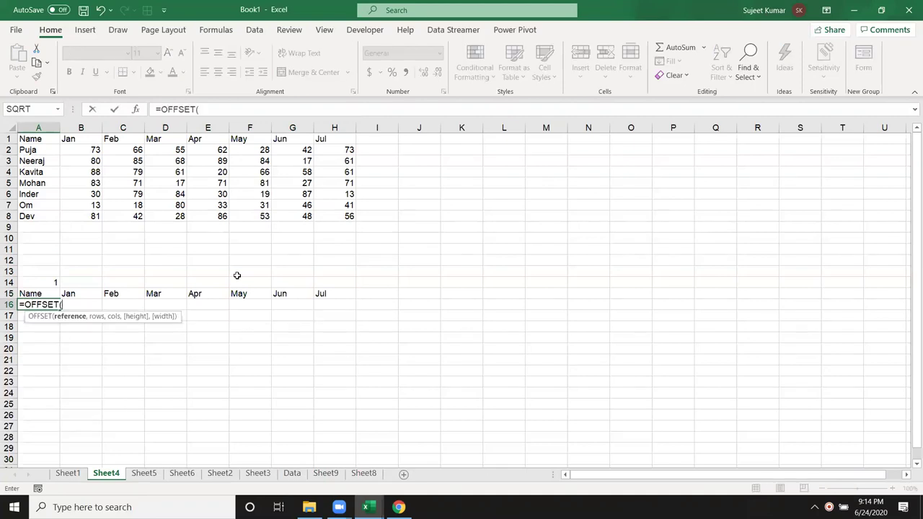
key("Up")
key("Up")
key("Up")
key("Up")
key("Up")
key("Up")
type(",")
key("Up")
key("Up")
type(",0)")
key("ctrl+Return")
key("F2")
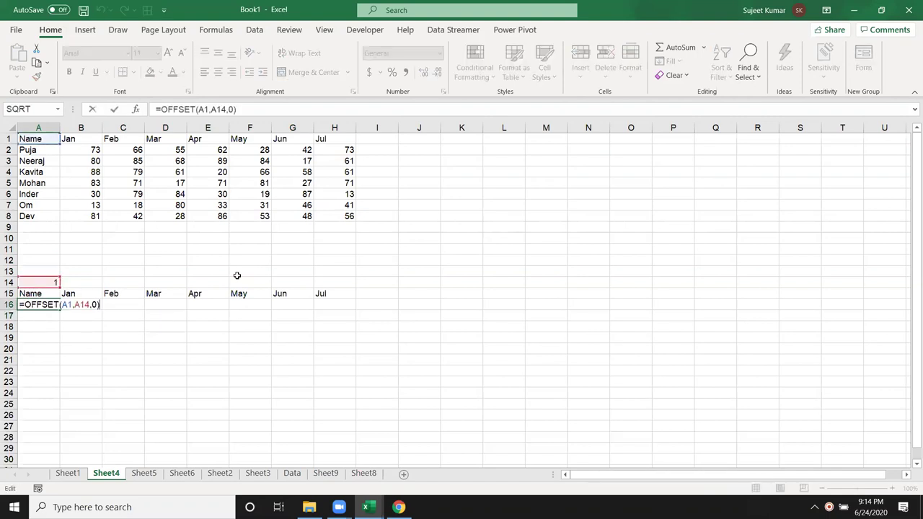
key("Left")
key("Left")
key("Left")
key("F4")
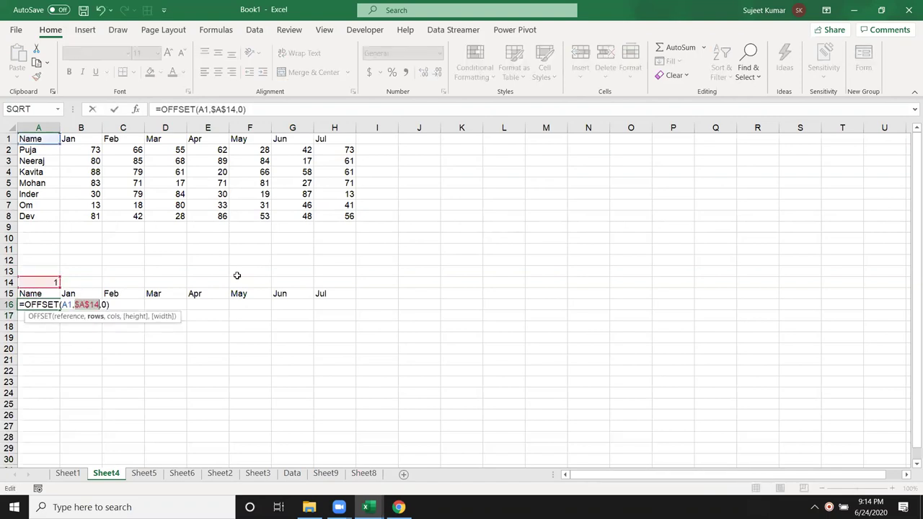
key("ctrl+Return")
Fill the A16 formula right across A16:H16.
key("shift+Right")
key("shift+Right")
key("shift+Right")
key("shift+Right")
key("shift+Left")
key("shift+Left")
key("shift+Left")
key("shift+Right")
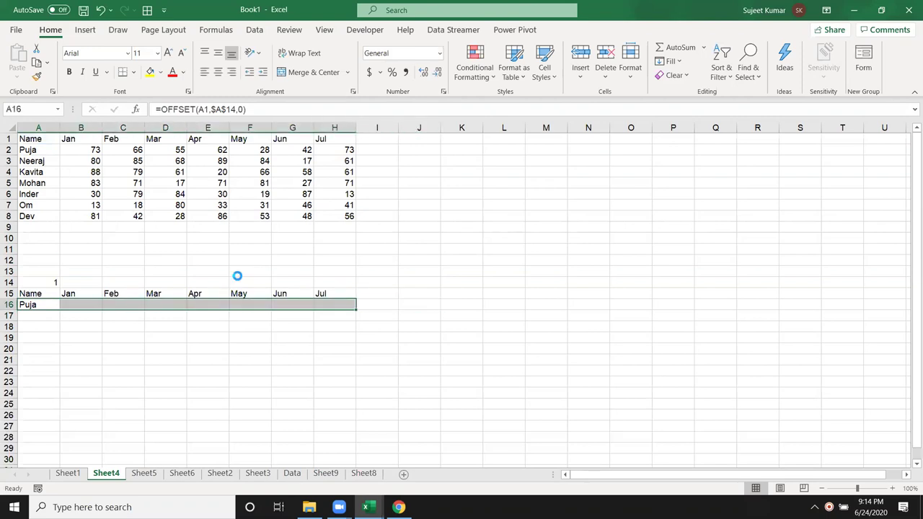
key("ctrl+r")
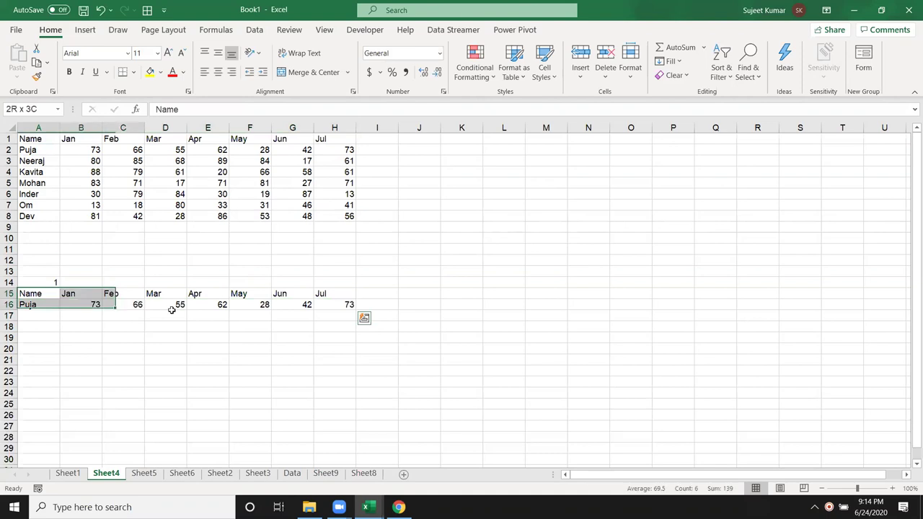
Insert a clustered column chart of A15:H16, placed beside the table and widened.
left_click_drag(45, 291, 350, 306)
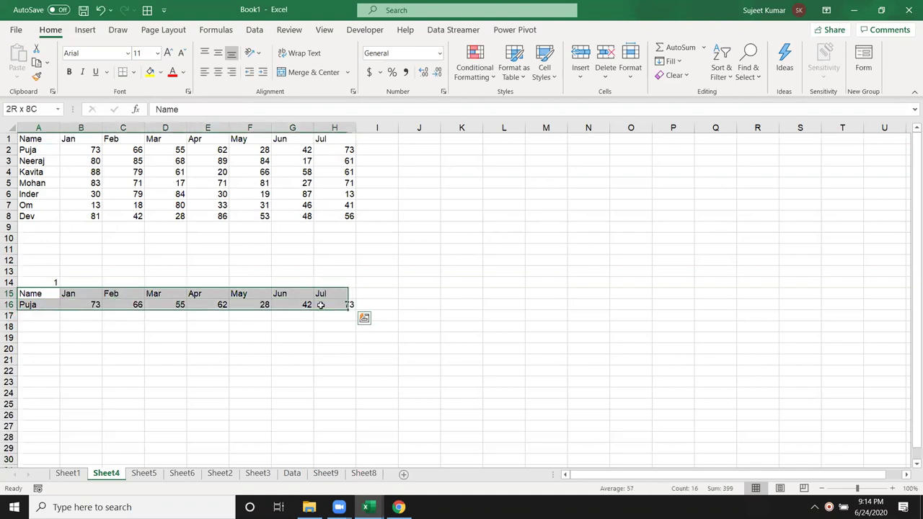
left_click(85, 29)
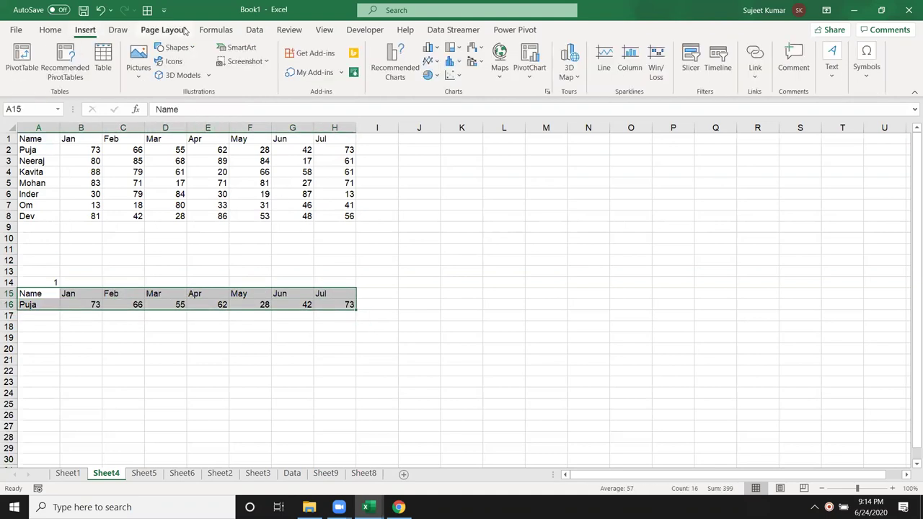
left_click(431, 48)
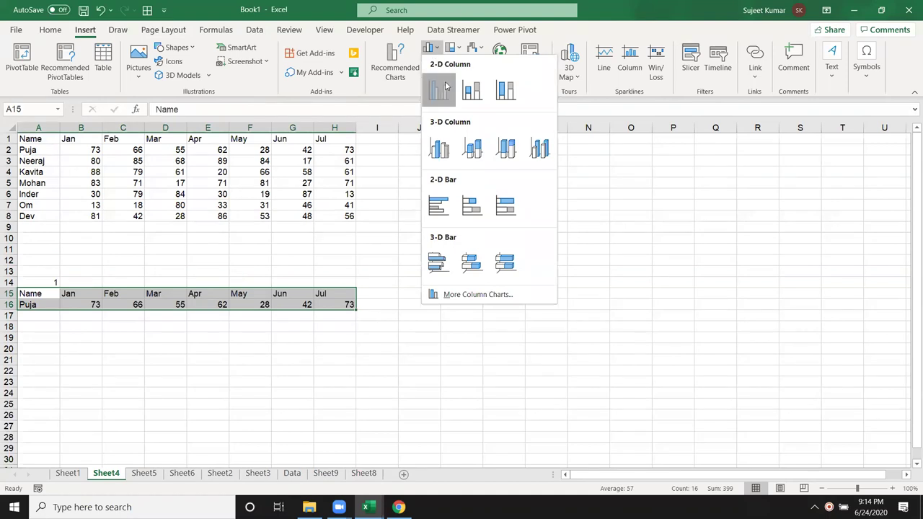
left_click(445, 87)
mouse_move(360, 226)
left_mouse_down()
mouse_move(423, 169)
mouse_move(412, 147)
left_mouse_up()
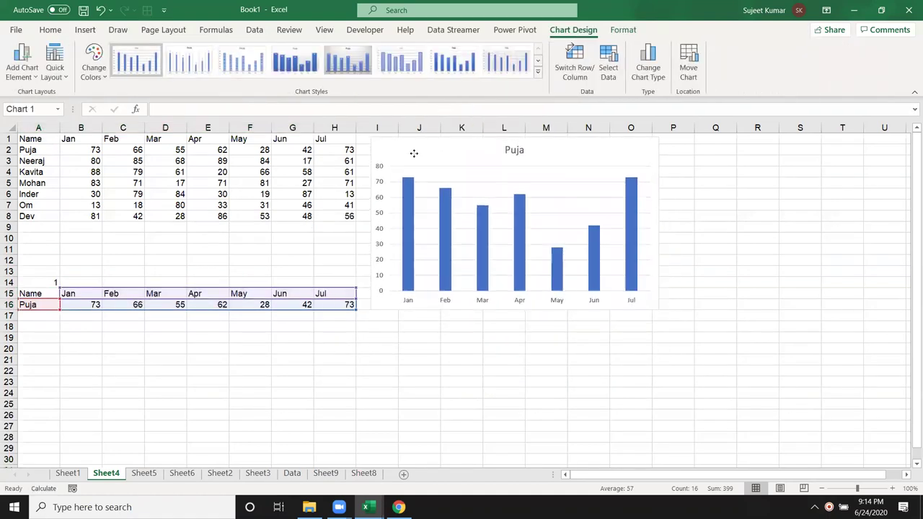
left_click_drag(661, 309, 752, 310)
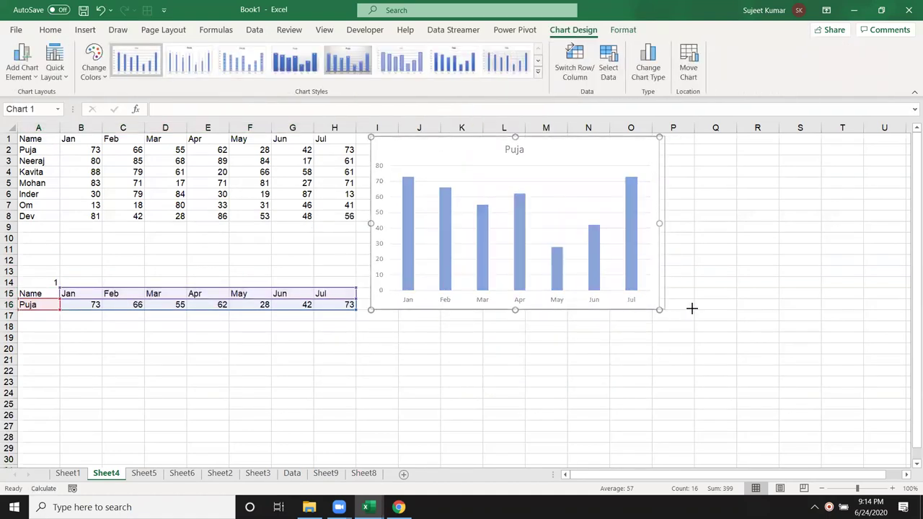
left_click_drag(195, 327, 130, 330)
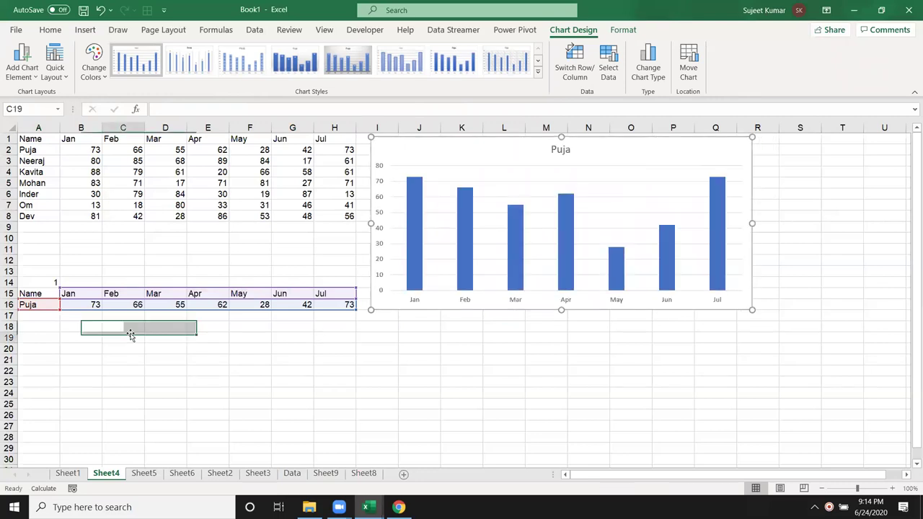
Set A14 to 2, then 3, so the lookup and chart show Kavita.
left_click(24, 282)
type("2")
key("Return")
left_click(24, 282)
type("3")
key("Return")
left_click(31, 283)
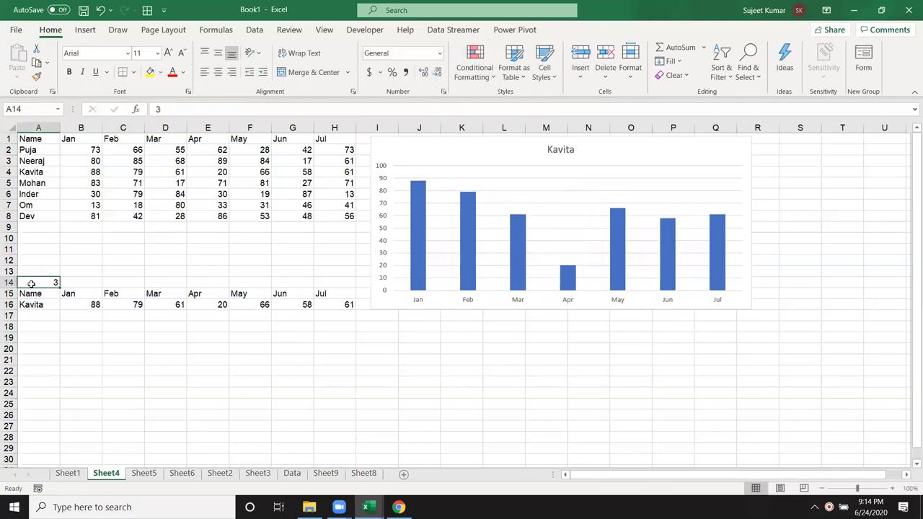
left_click(34, 153)
Open Sheet4's code in the VBA editor from the sheet tab's View Code option.
left_click(34, 164)
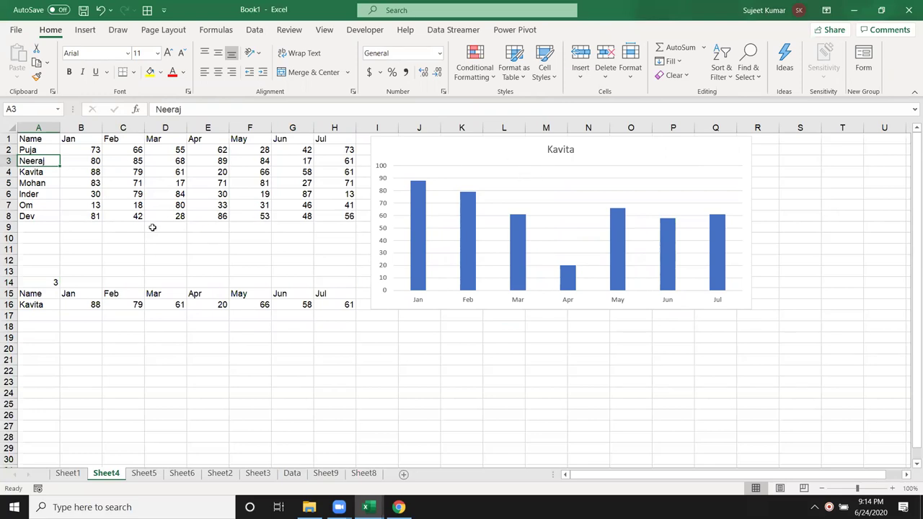
right_click(103, 479)
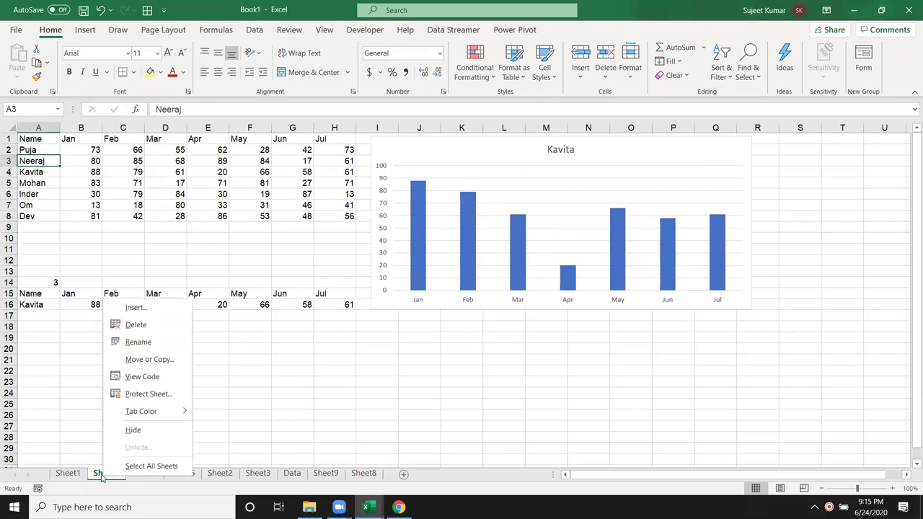
left_click(134, 360)
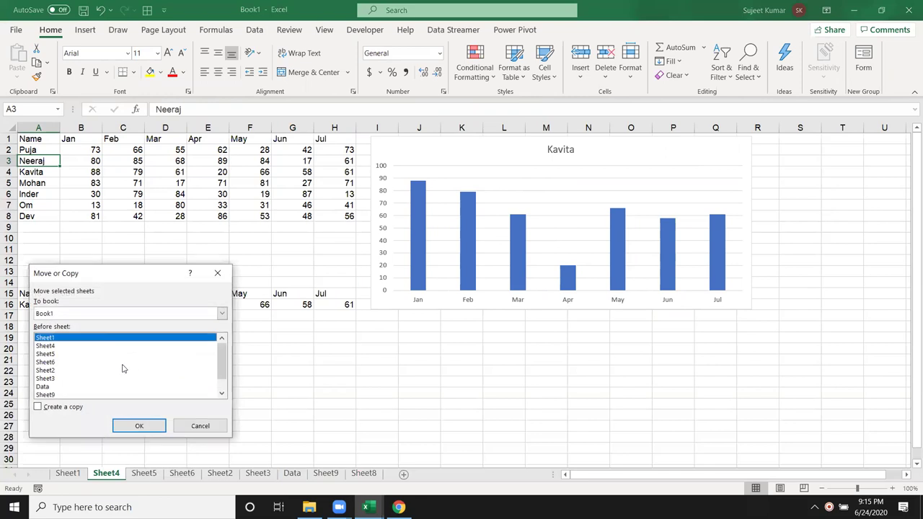
key("Escape")
right_click(116, 481)
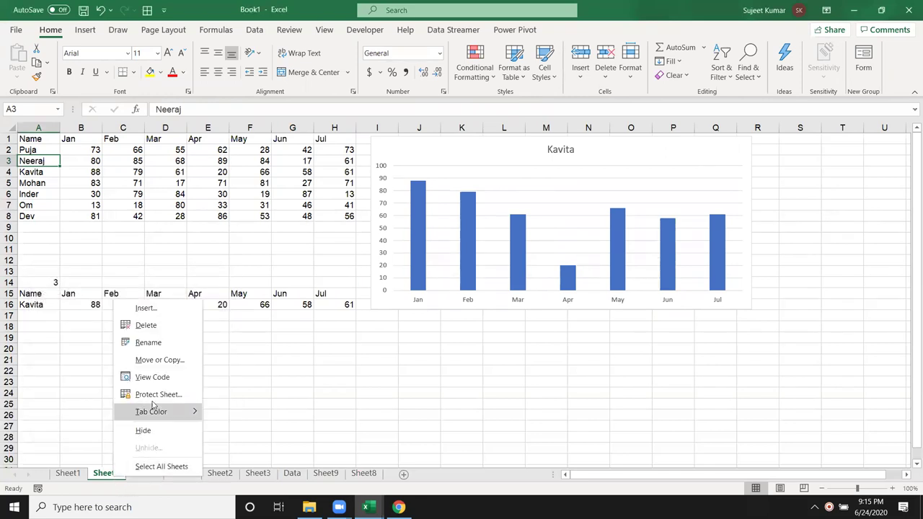
left_click(152, 377)
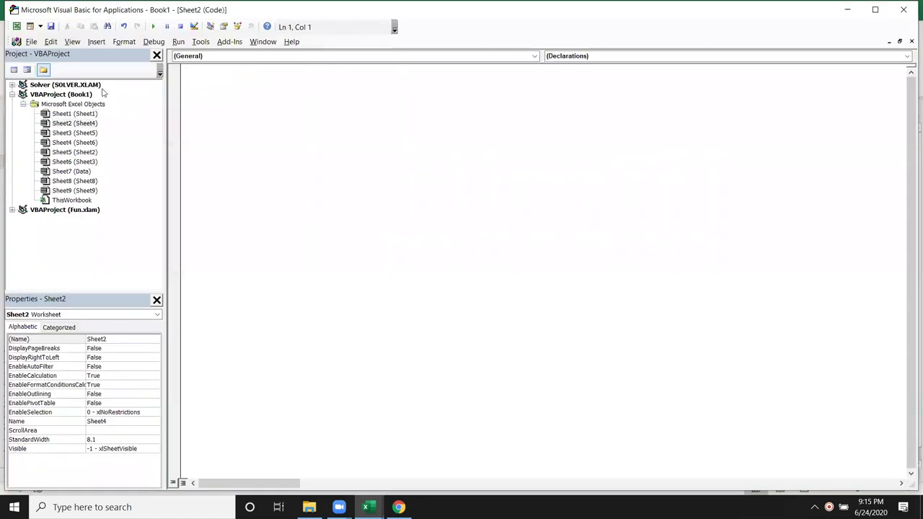
Create Worksheet_SelectionChange containing Range("A14").Value = ActiveCell.Row - 1.
left_click(220, 56)
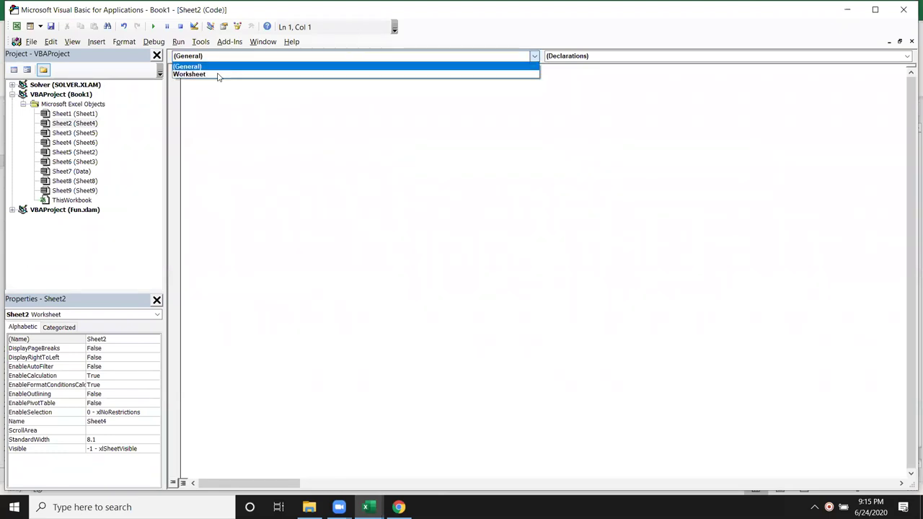
left_click(217, 78)
left_click(220, 58)
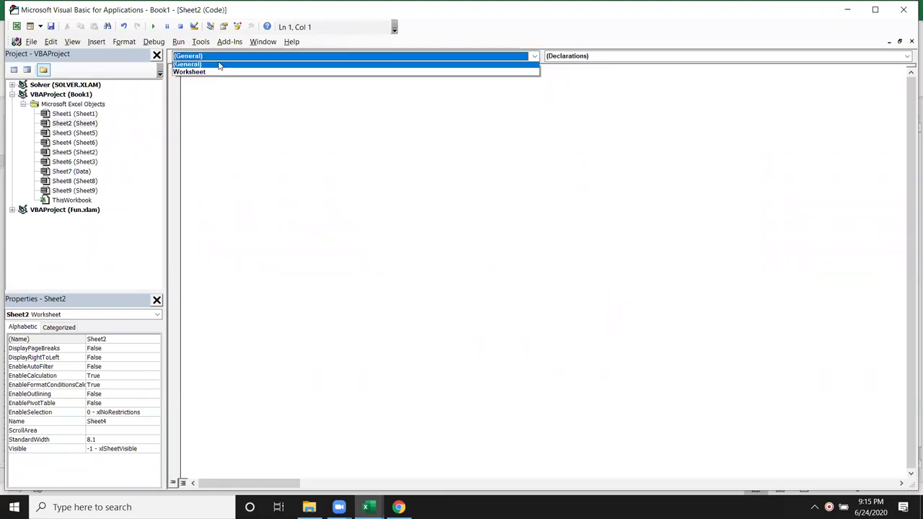
left_click(221, 76)
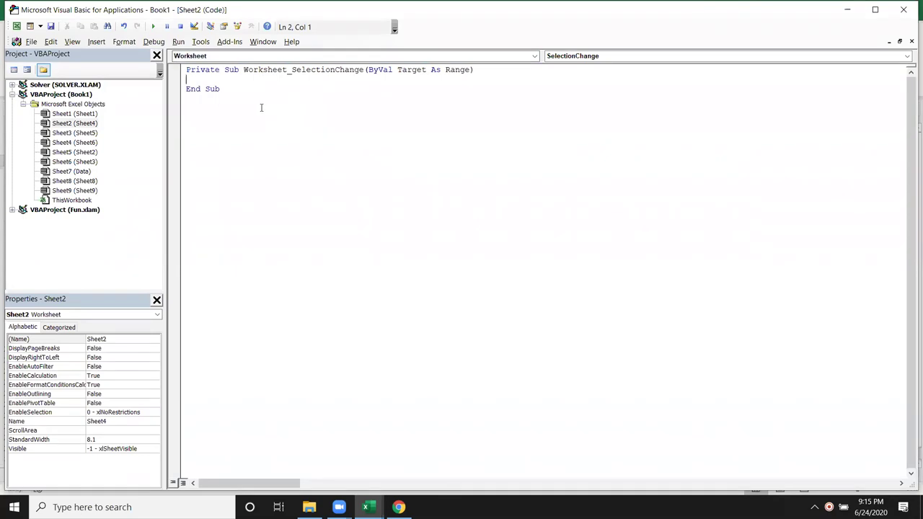
key("Return")
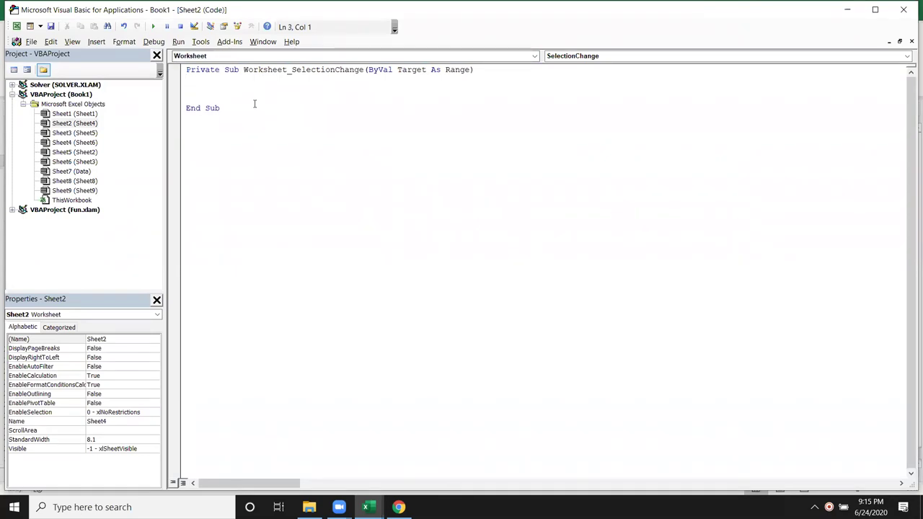
key("alt+F11")
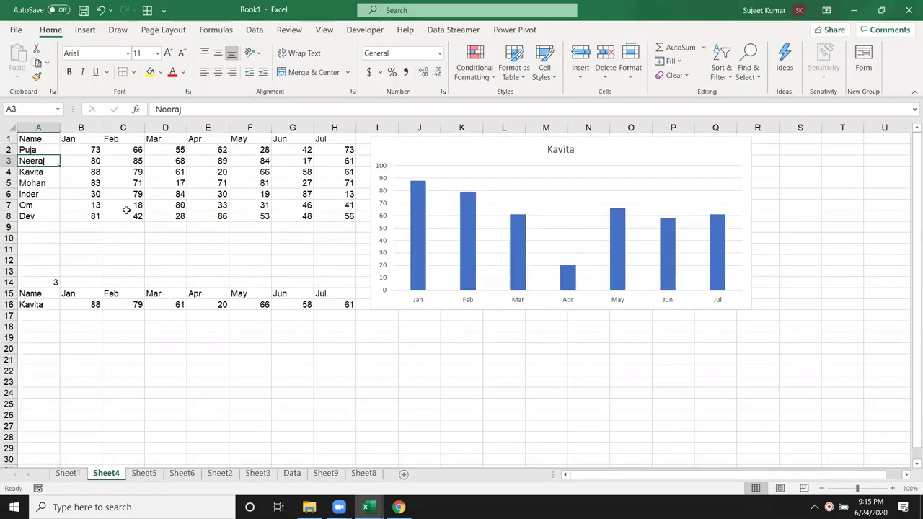
key("alt+F11")
type("range")
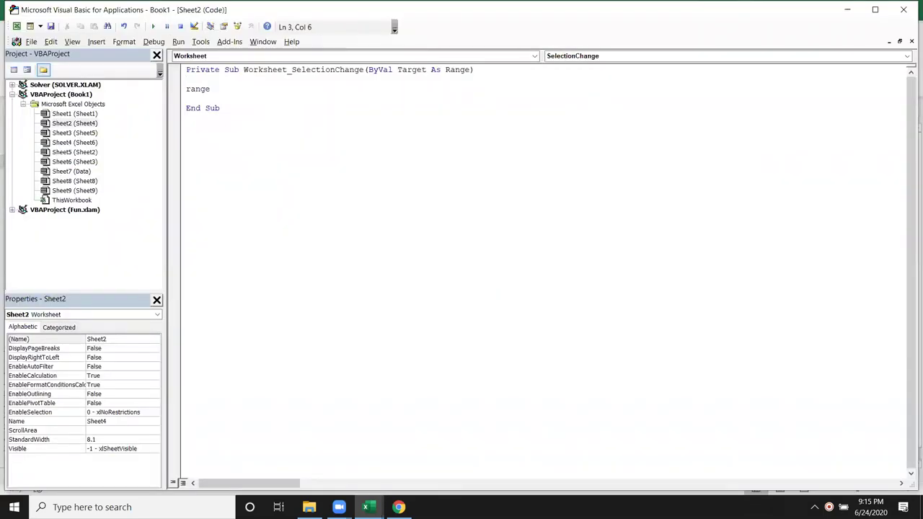
type("(")
type("\"A14\").Value=active")
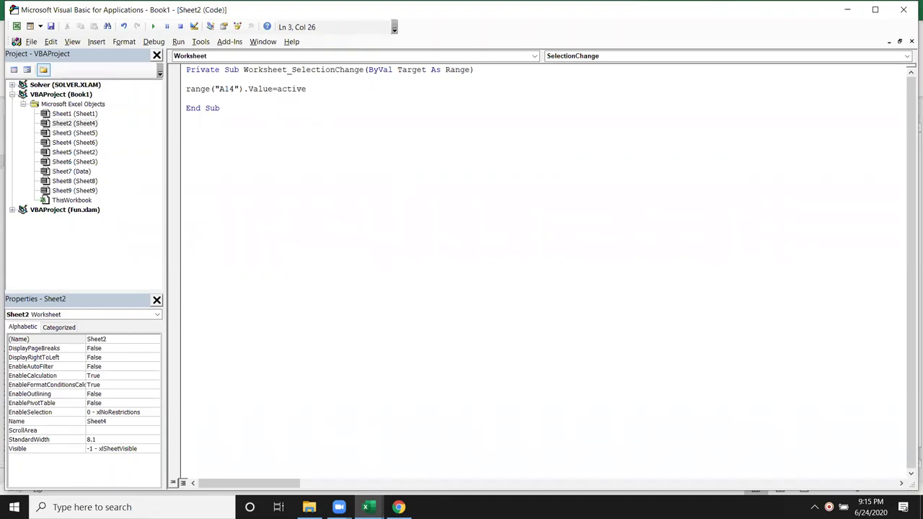
type("cell.Row")
type("-1")
left_click(301, 177)
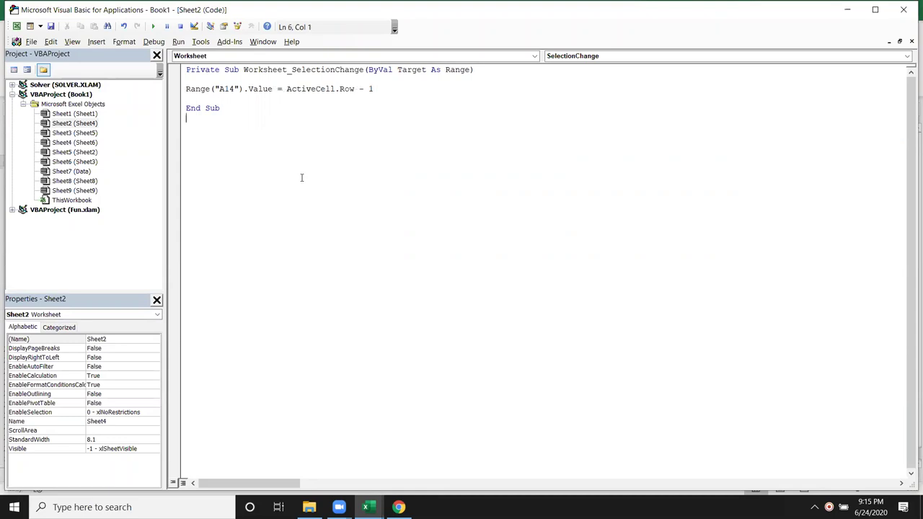
left_click(251, 102)
Test by picking cells in Puja's, Neeraj's, Mohan's, Om's, Dev's and Inder's rows and an empty cell, ending on Dev.
key("alt+F11")
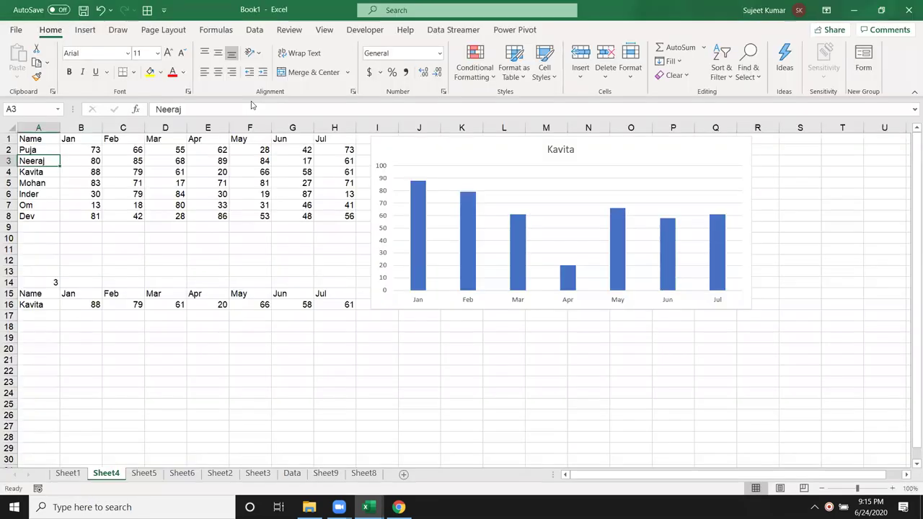
left_click(26, 183)
left_click(33, 161)
left_click(37, 150)
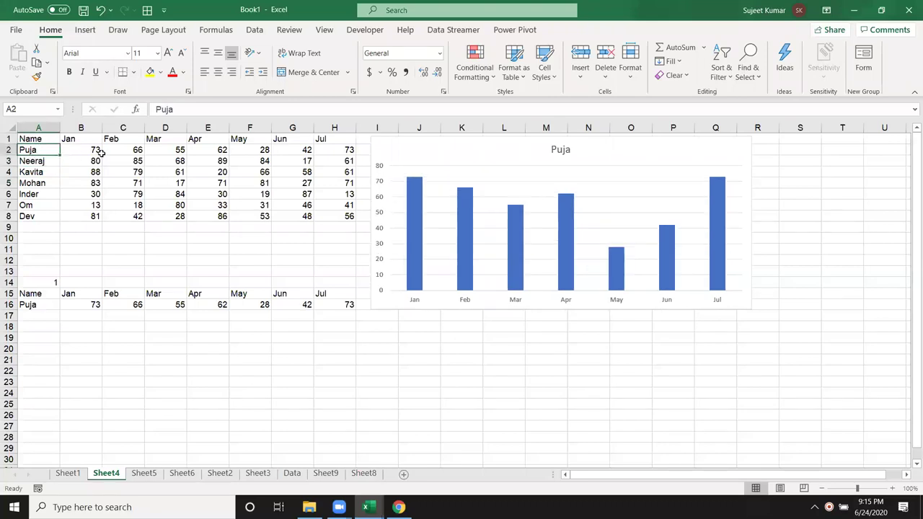
left_click(80, 150)
left_click(123, 161)
left_click(208, 150)
left_click(292, 161)
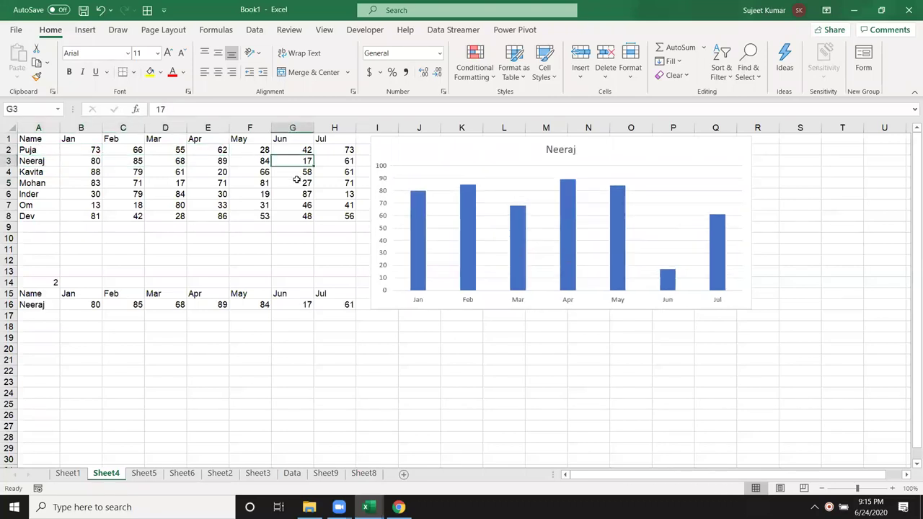
left_click(292, 183)
left_click(292, 206)
left_click(250, 217)
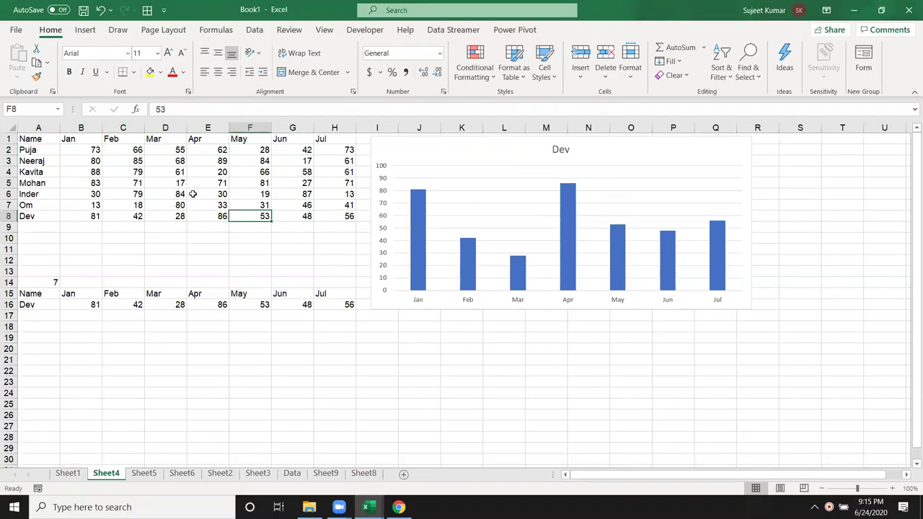
left_click(194, 194)
left_click(24, 237)
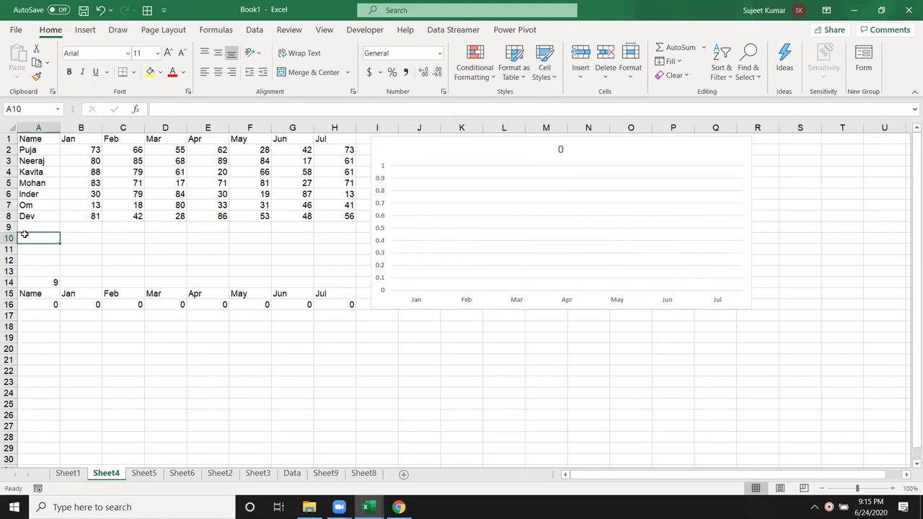
left_click(45, 150)
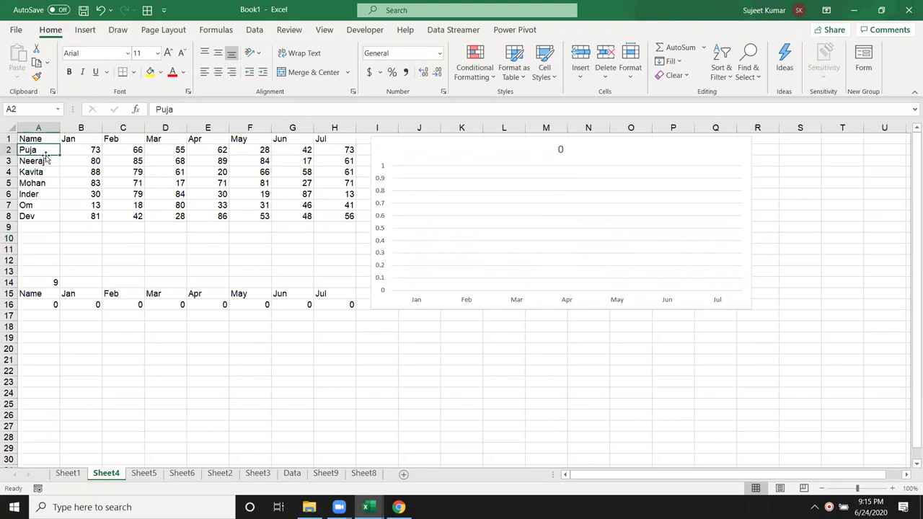
left_click(44, 215)
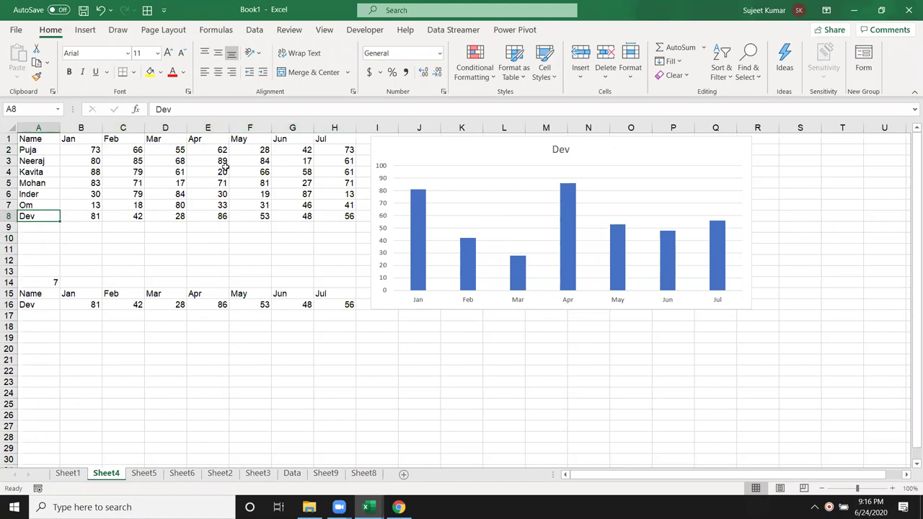
key("alt+F11")
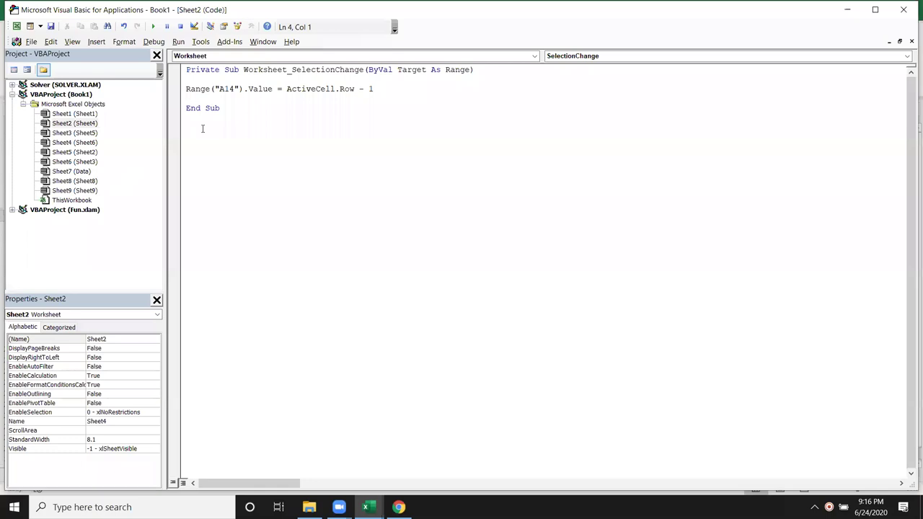
Add If ActiveCell.Row >= 2 And ActiveCell.Row <= 8 And ActiveCell.Column <= 8 Then above the Range line.
key("Return")
key("Return")
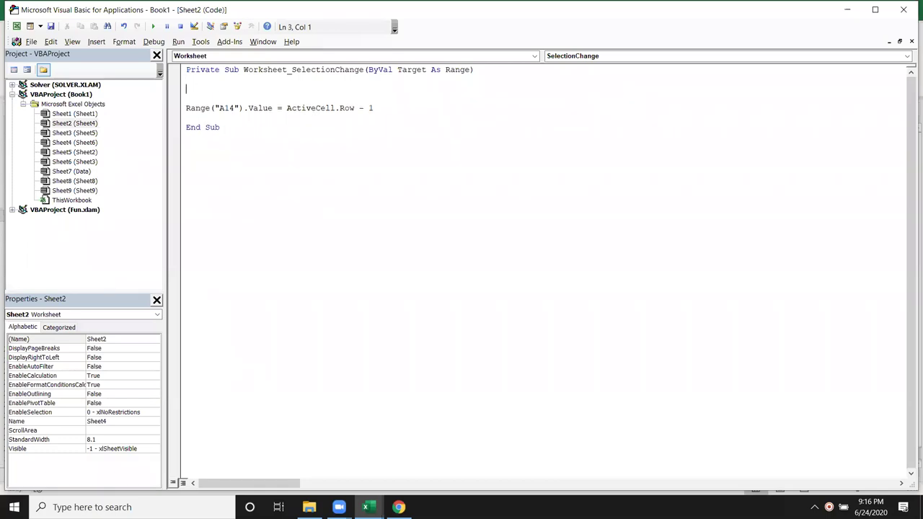
type("if")
type("activece")
type("ll.")
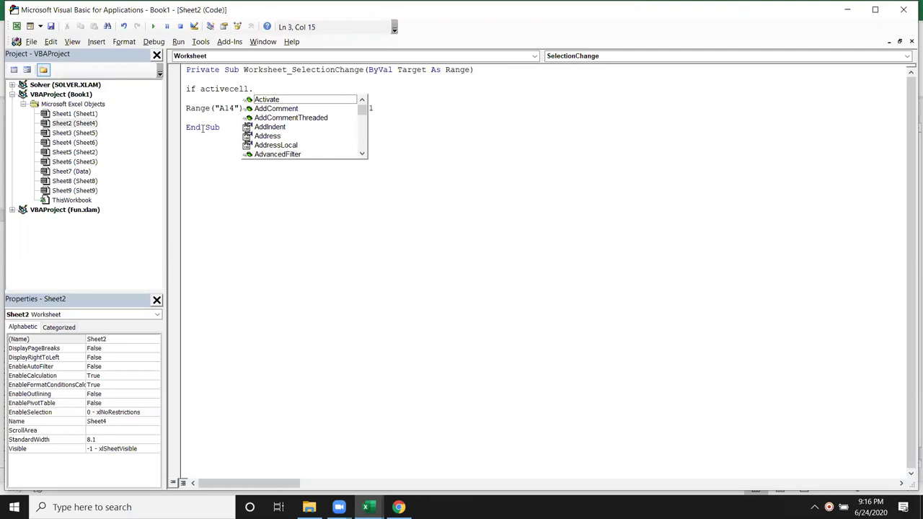
type("ro")
key("Tab")
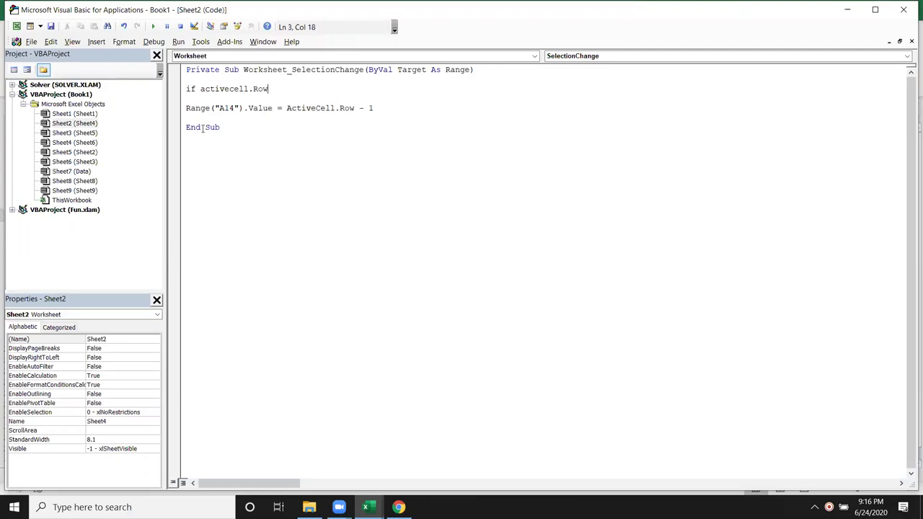
type(">=2 ")
type("and ")
type("activecell.")
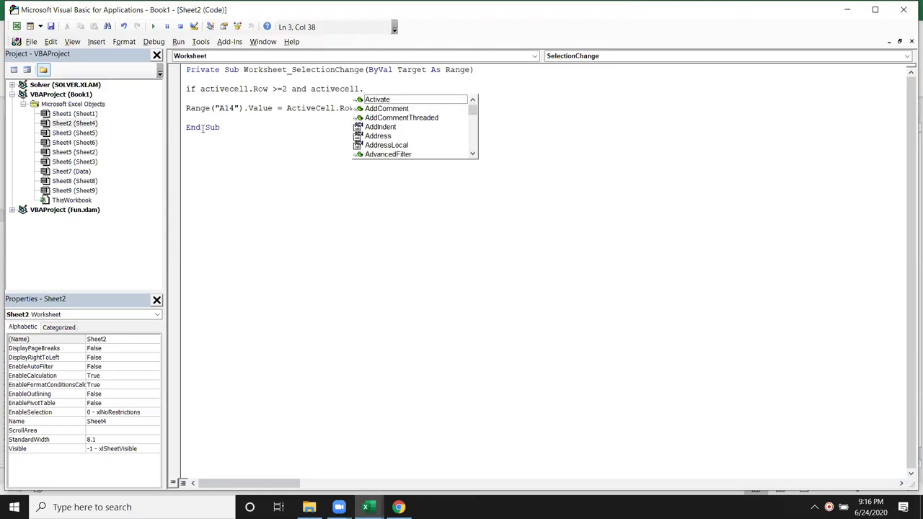
type("Row")
key("Escape")
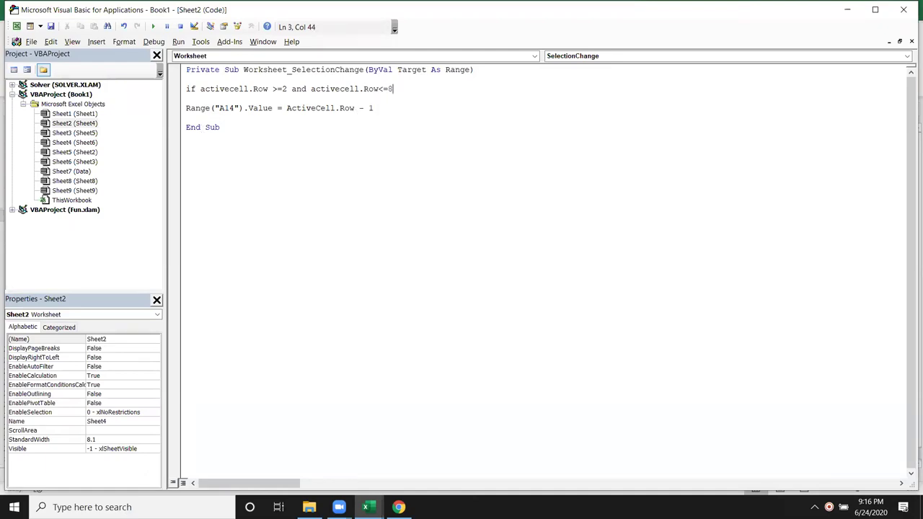
type("and a")
type("c")
type("i")
type("e")
type("cell.col")
key("Tab")
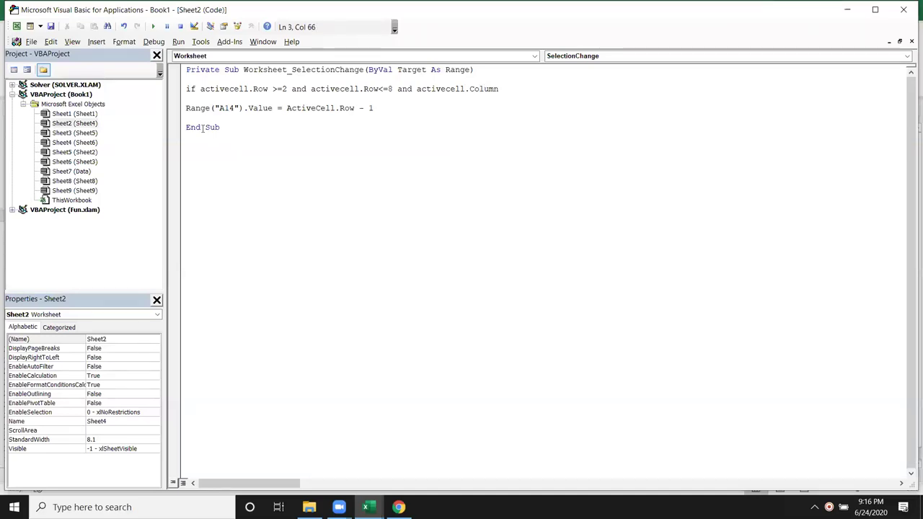
type("<=8")
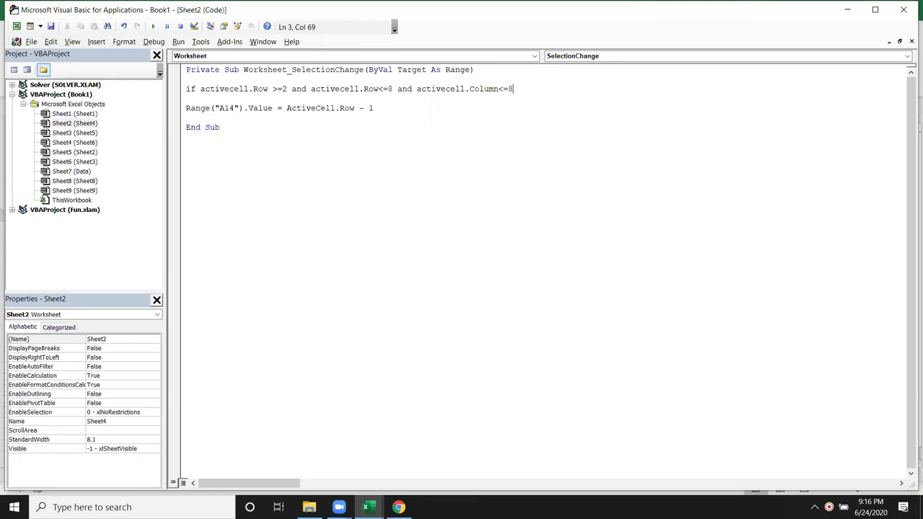
type(" then")
left_click(374, 108)
Close the condition with End If after the Range line.
key("Return")
type("e")
type("if")
key("Return")
Test Mohan and Neeraj, then empty cells in rows 9 and 10, ending on Dev.
key("alt+F11")
left_click(31, 182)
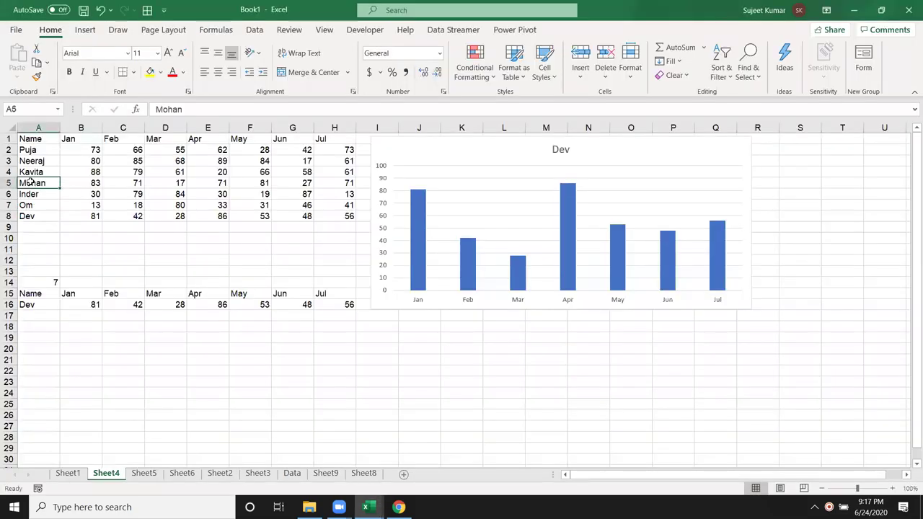
left_click(33, 161)
left_click(36, 239)
left_click_drag(60, 238, 360, 240)
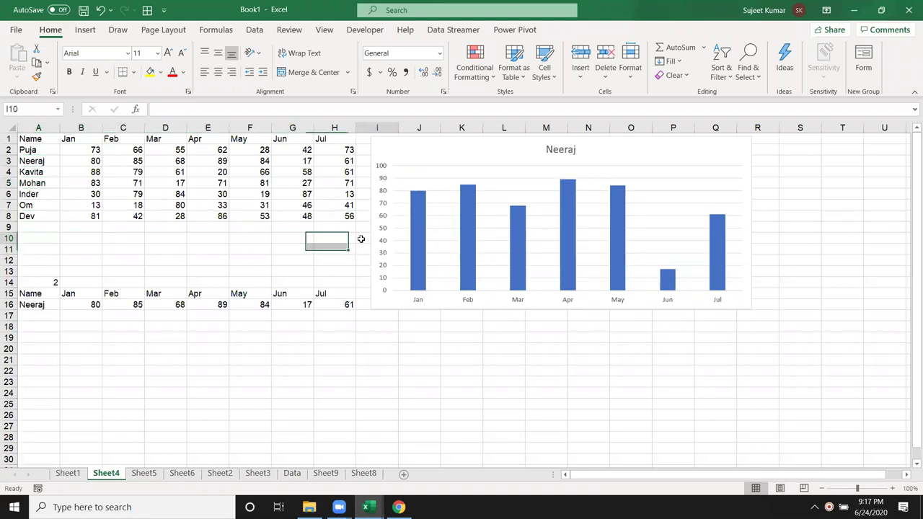
left_click(62, 253)
left_click(40, 228)
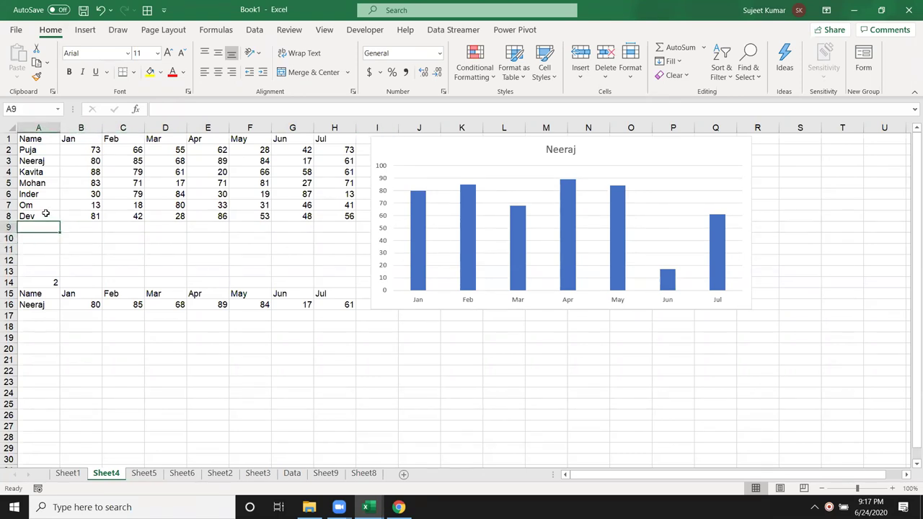
left_click(46, 214)
Retest with Inder, Kavita, Neeraj and the Name header, then move to Sheet8.
key("alt+Tab")
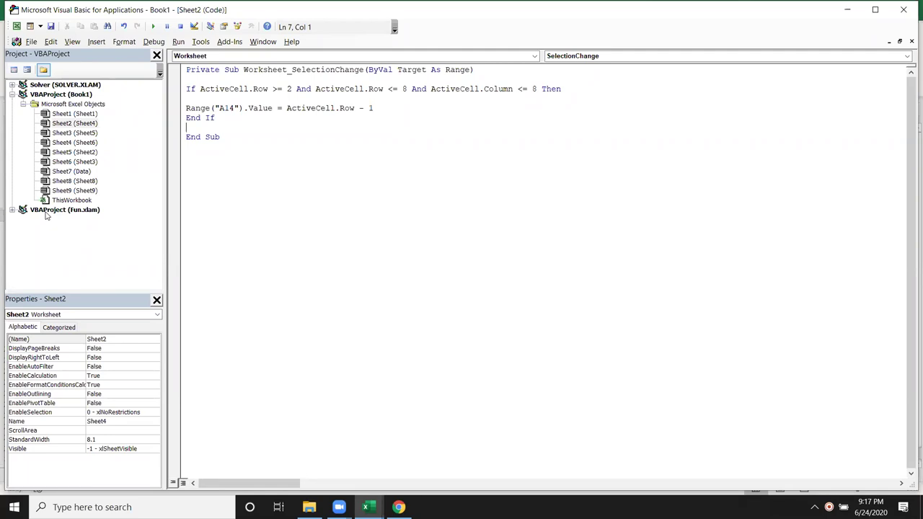
key("alt+Tab")
left_click(42, 193)
left_click_drag(25, 295, 334, 306)
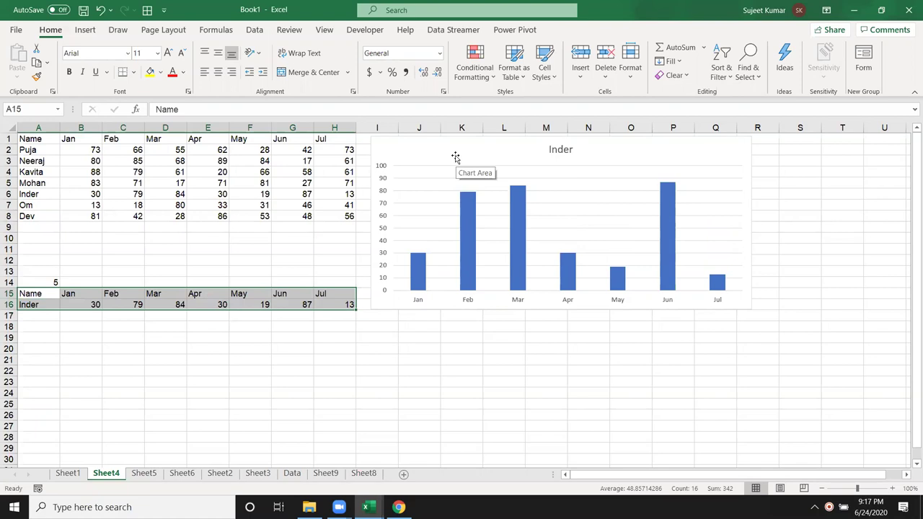
left_click(44, 191)
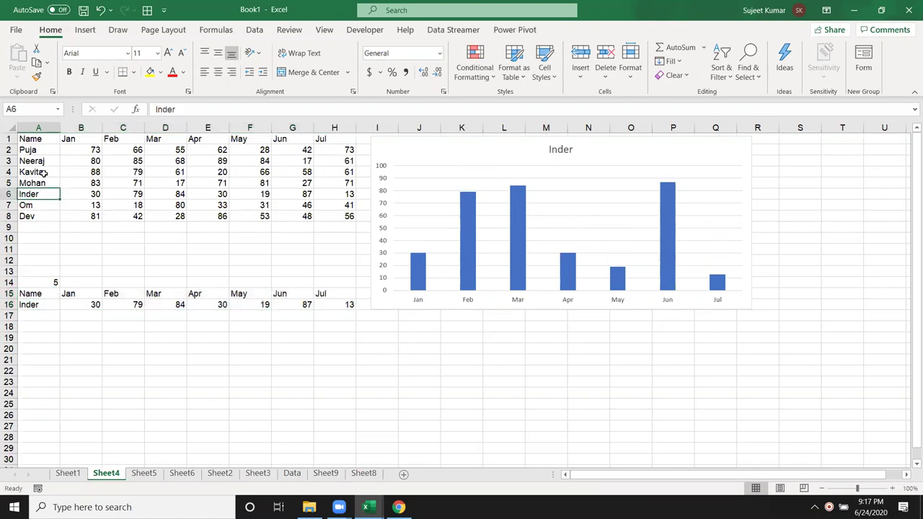
left_click(44, 174)
left_click(47, 162)
left_click(50, 138)
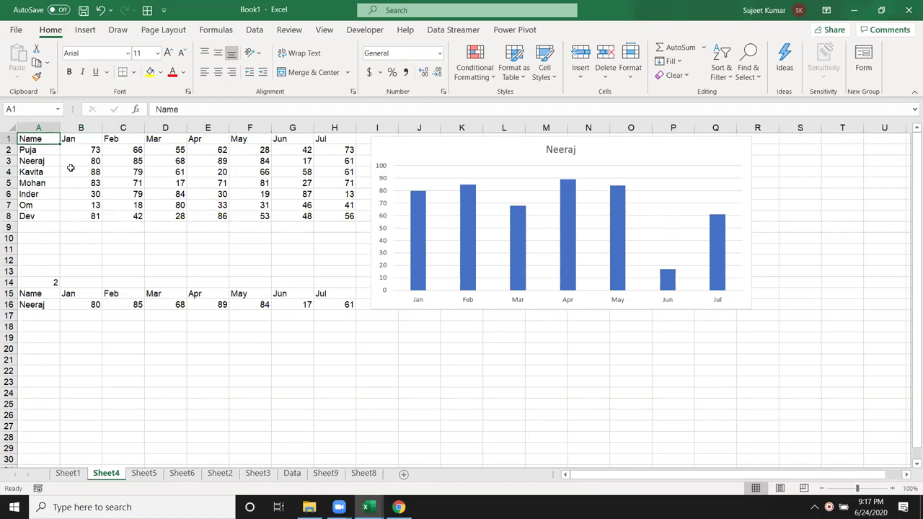
left_click(365, 474)
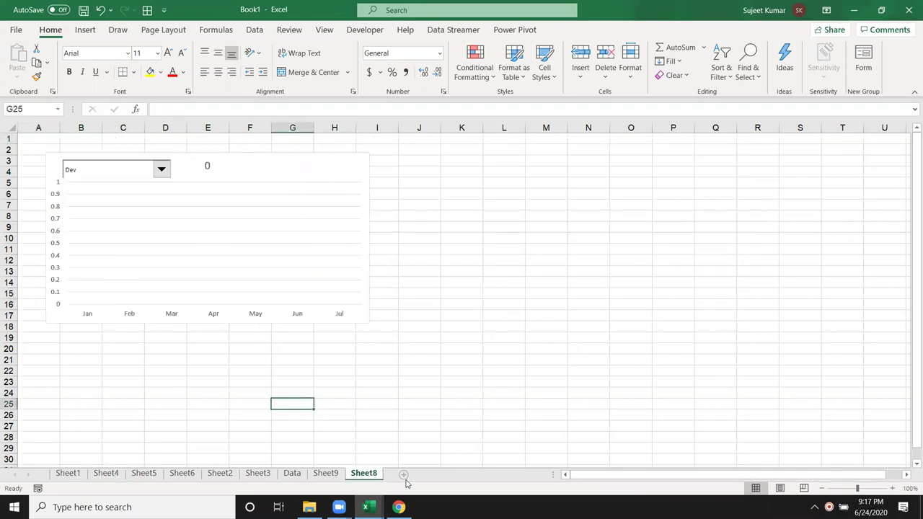
Delete the chart and the Dev drop-down from Sheet8.
left_click(285, 159)
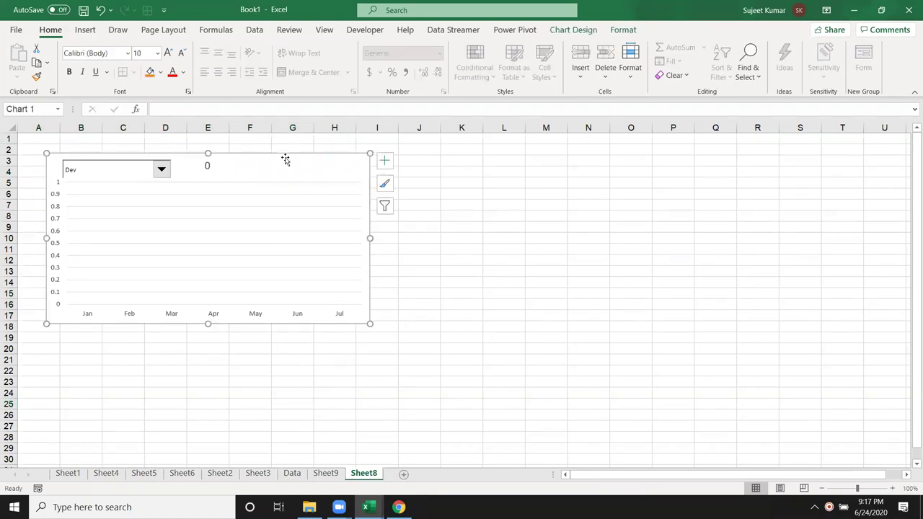
key("Delete")
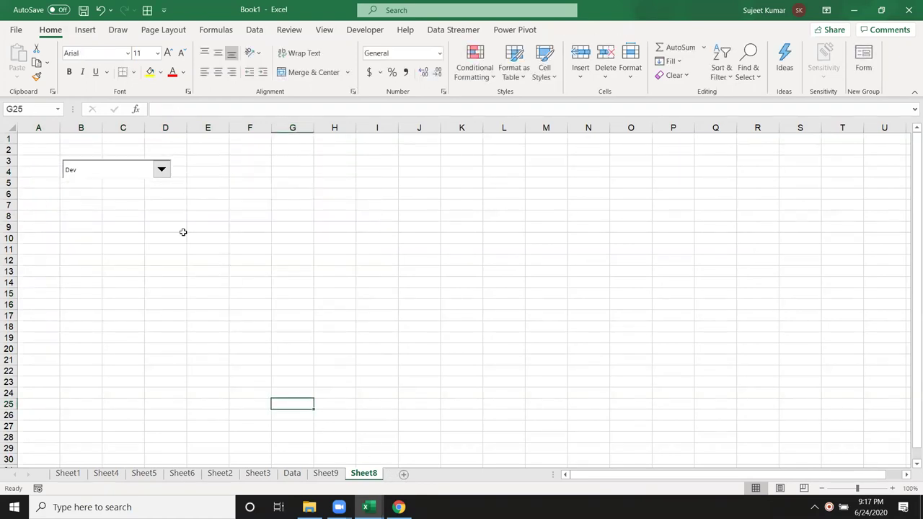
left_click(121, 177)
left_click(121, 178)
right_click(119, 175)
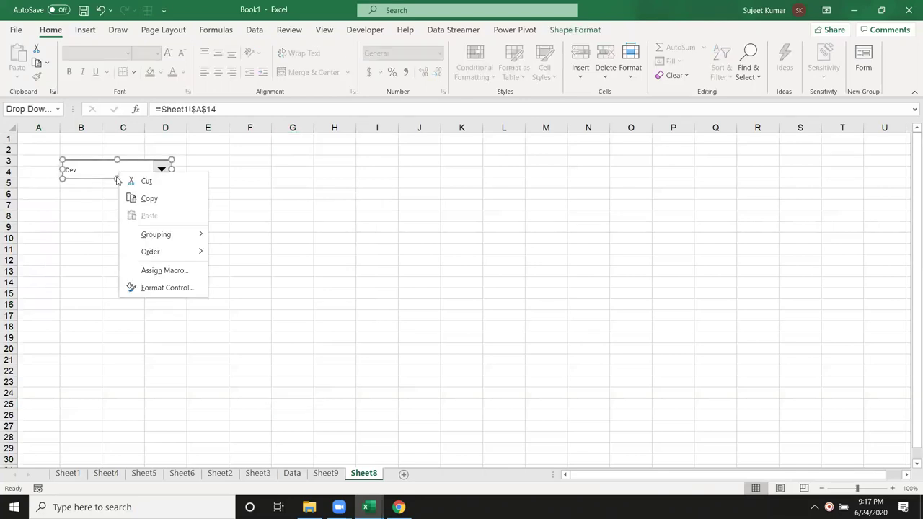
left_click(117, 174)
key("Delete")
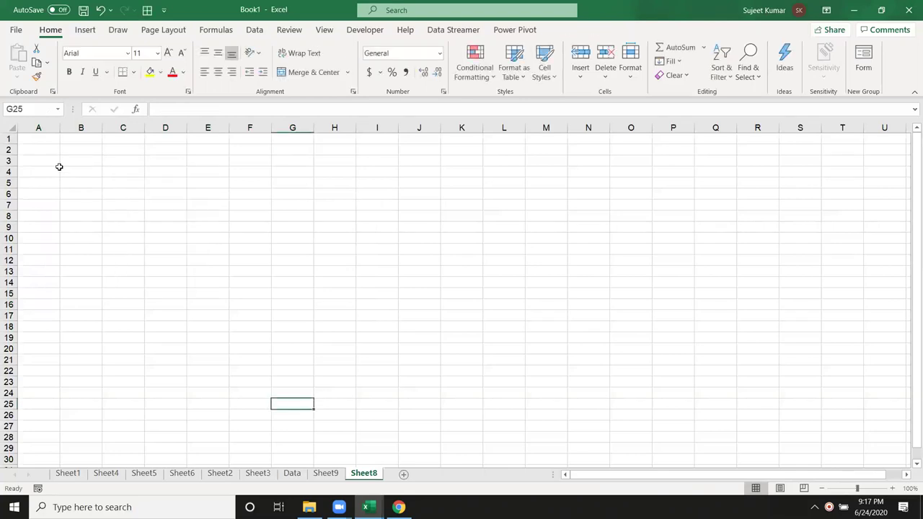
Enter Excel in B3 and VBA in B7.
left_click(71, 162)
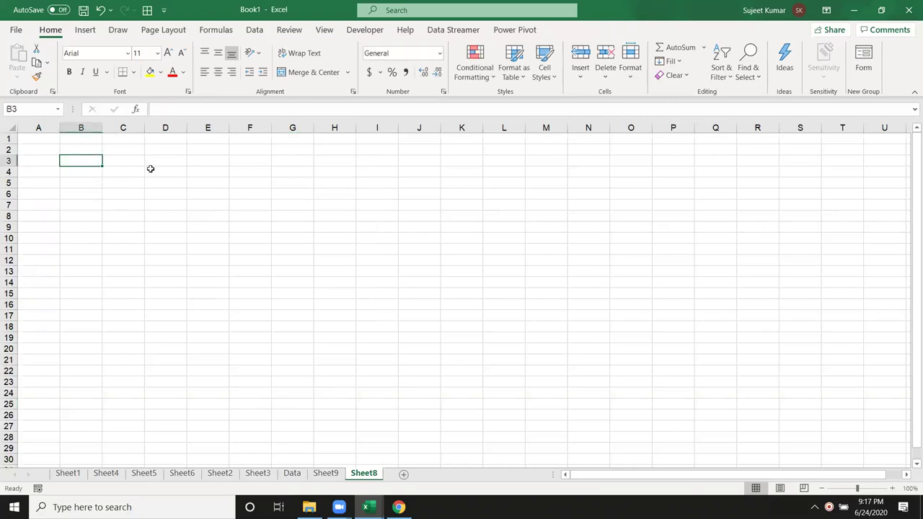
type("Excel")
key("Return")
key("Return")
key("Return")
key("Return")
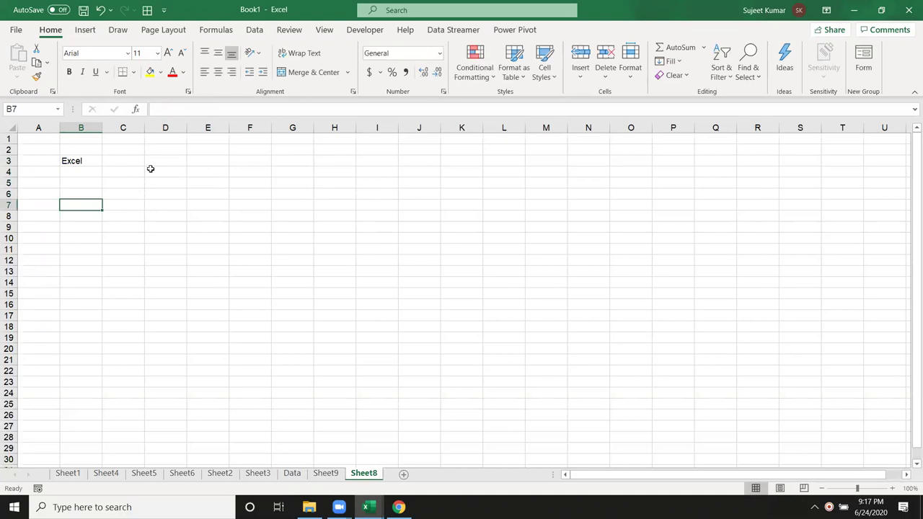
type("VBA")
key("Up")
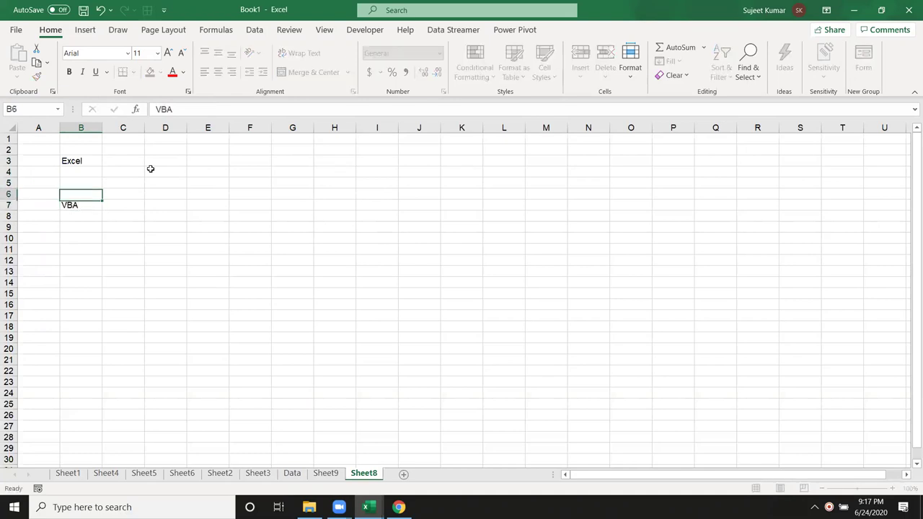
key("Up")
key("Up")
key("Right")
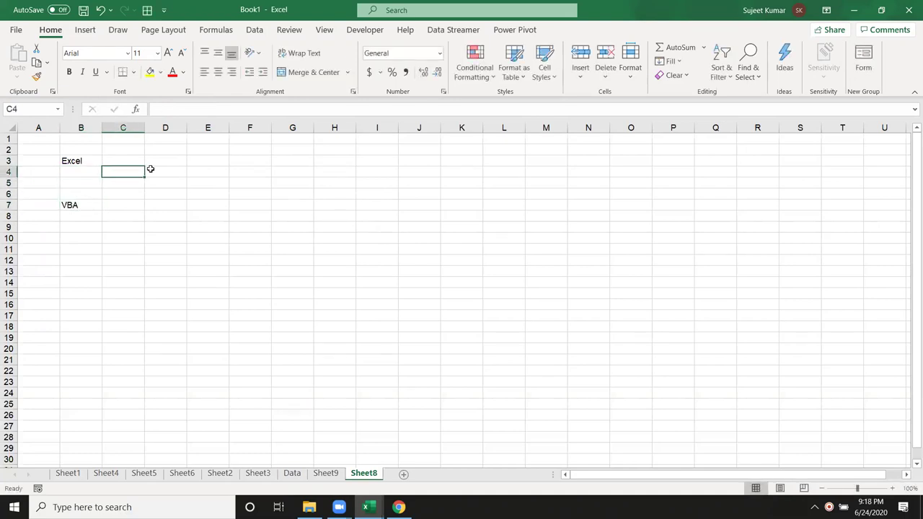
Enter Pivot in C4 and Formulas in C5.
type("Pi")
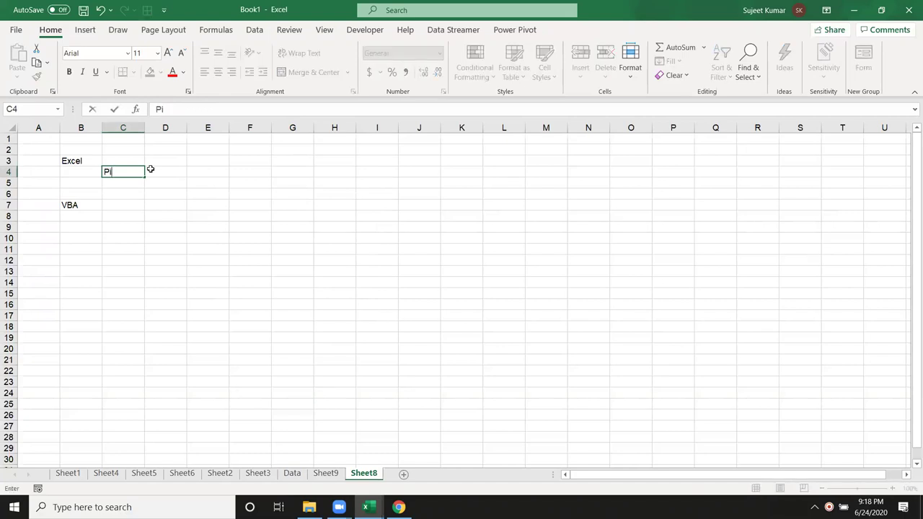
type("vor")
key("Return")
key("Up")
key("F2")
key("Return")
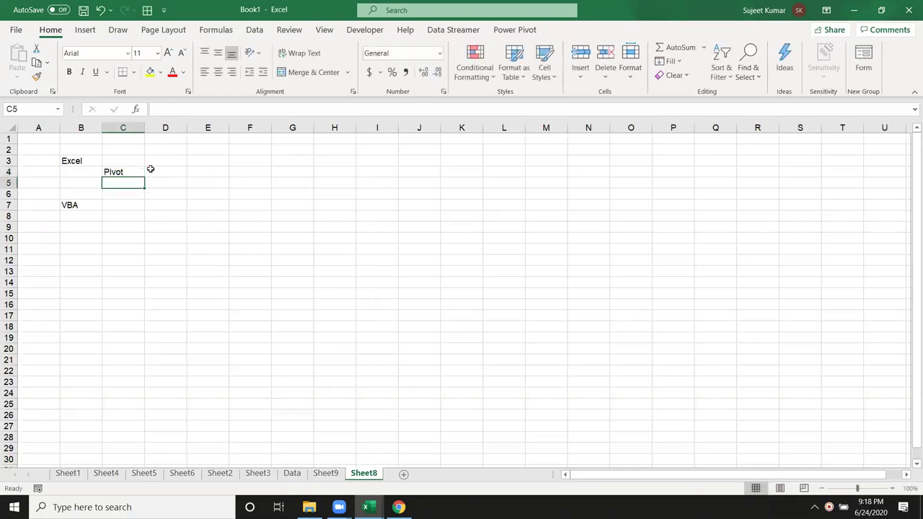
type("Formu")
type("as")
key("Return")
key("Return")
key("Return")
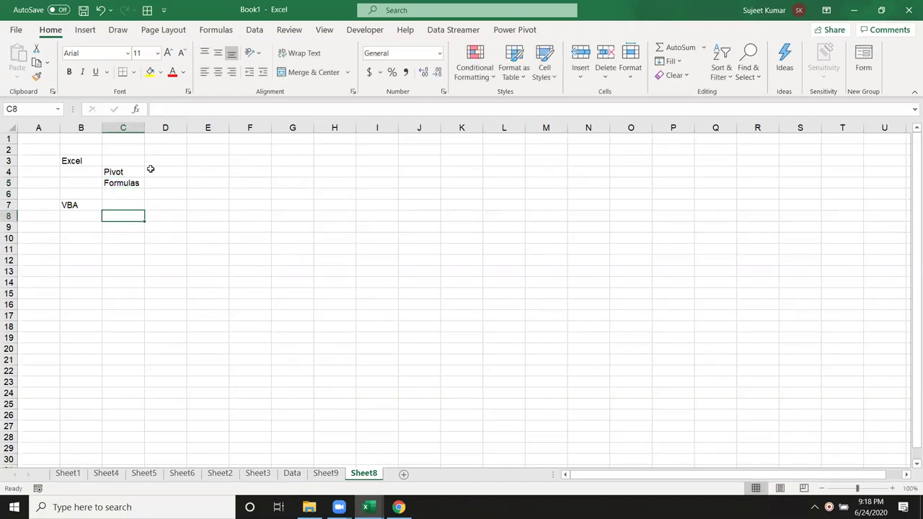
Enter Macros in C8 and Userform in C9.
type("Ma")
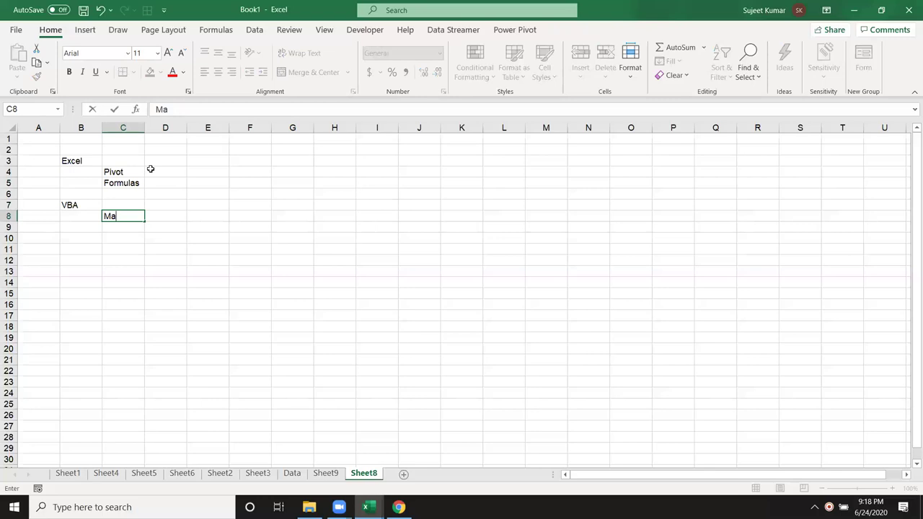
type("cros")
key("Return")
type("U")
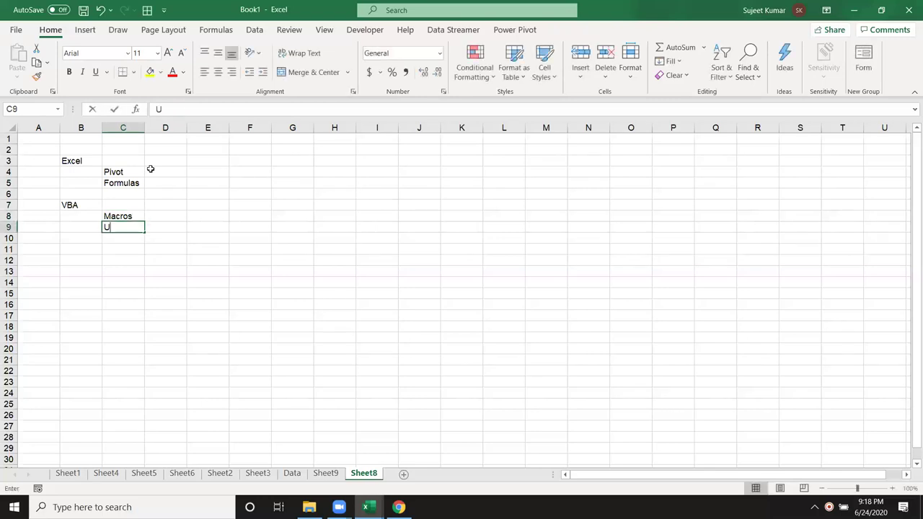
type("serfor")
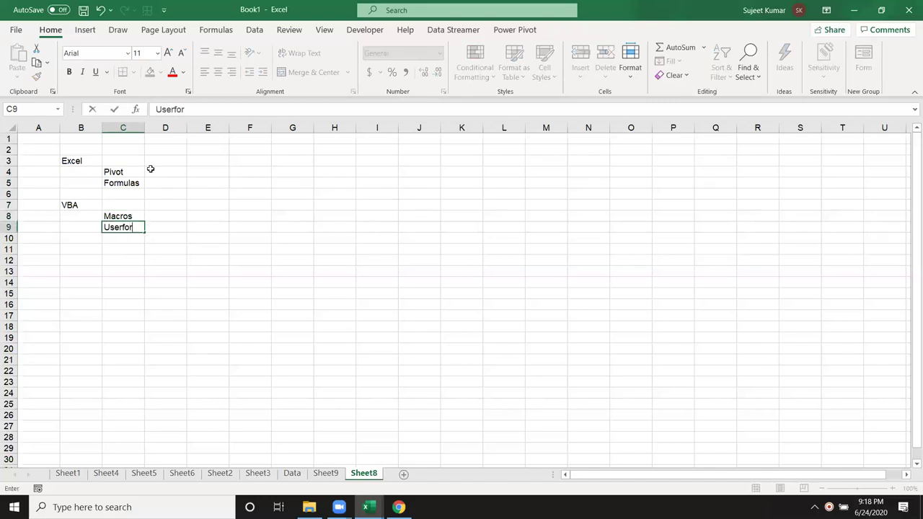
type("m")
key("Return")
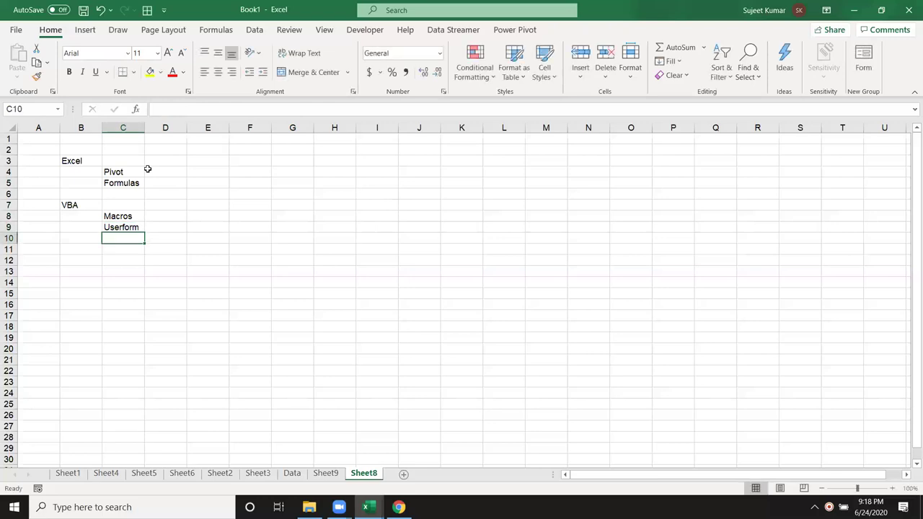
Select rows 4–5, Pivot and Formulas, and group them into an outline.
left_click(62, 161)
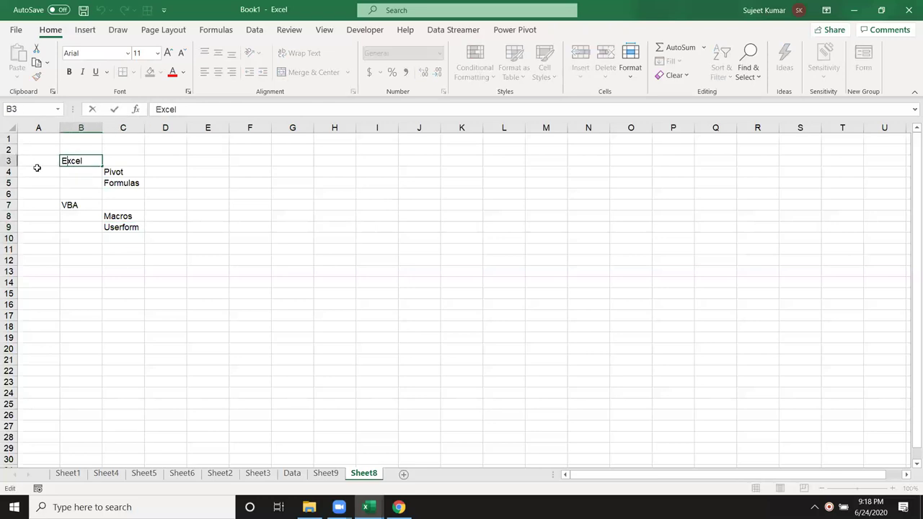
left_click(34, 171)
left_click(7, 172)
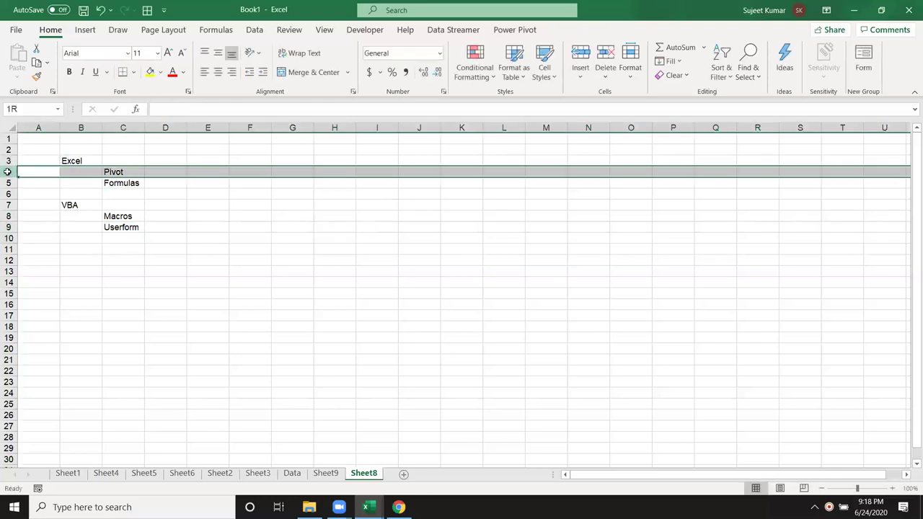
left_click_drag(7, 172, 7, 183)
left_click(259, 33)
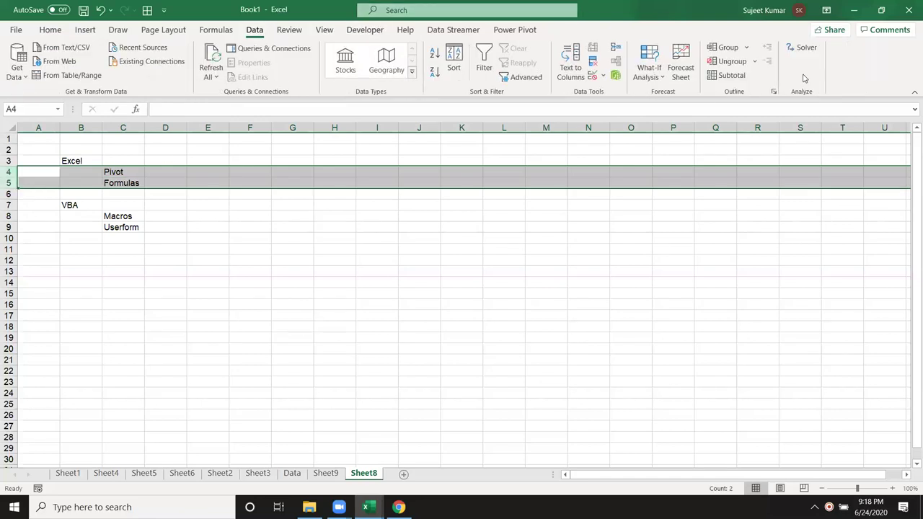
left_click(724, 47)
Collapse and expand the grouped rows twice with the outline buttons.
left_click(366, 206)
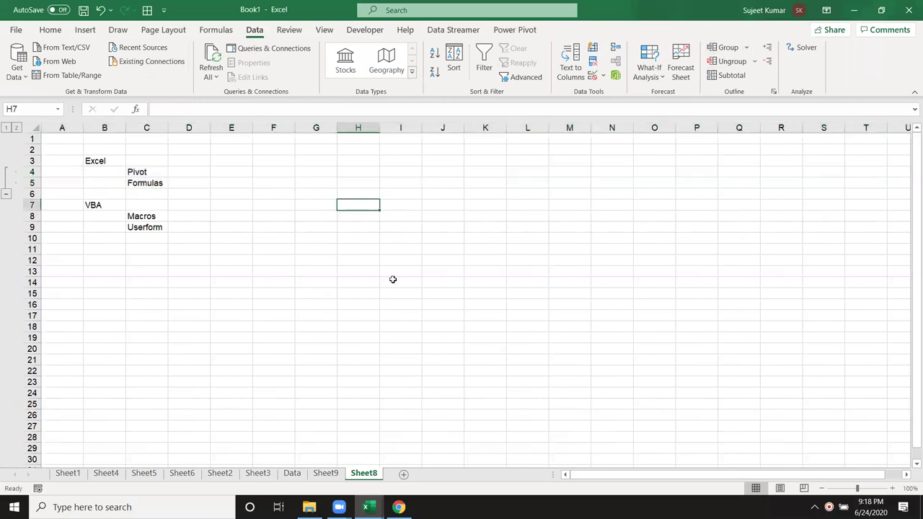
left_click(5, 194)
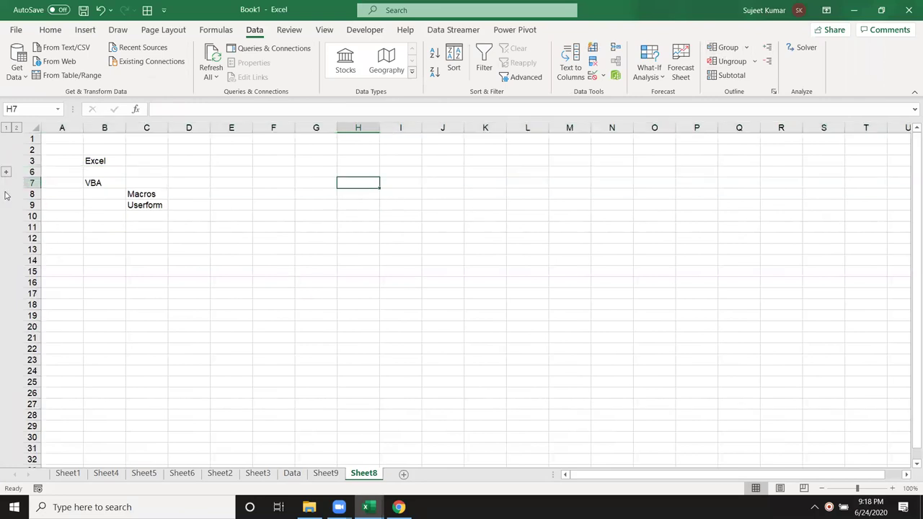
left_click(5, 172)
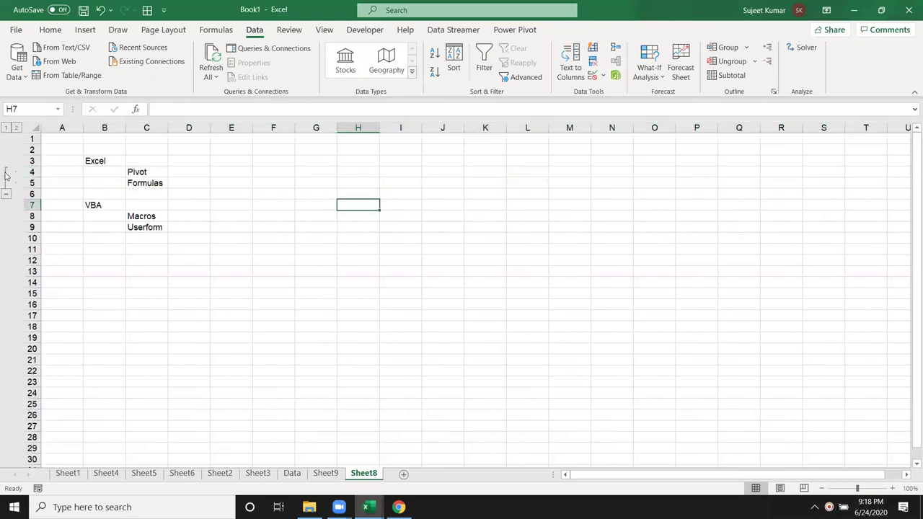
left_click(6, 194)
left_click(6, 171)
Ungroup rows 4–5 and dismiss the cannot-ungroup warning.
left_click_drag(29, 171, 30, 184)
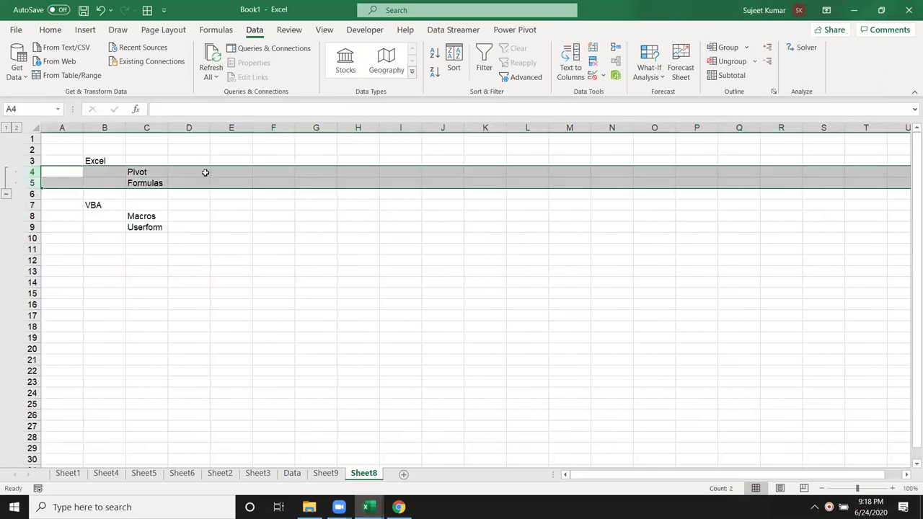
left_click(730, 62)
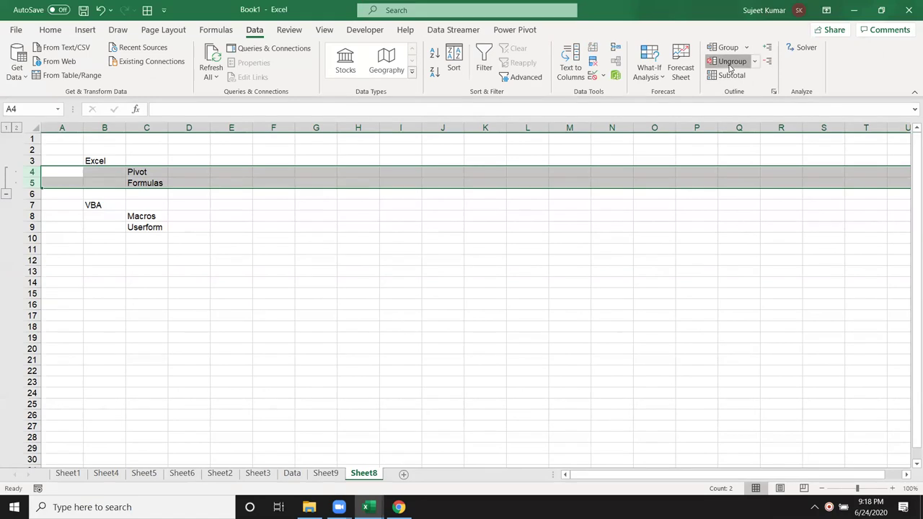
left_click(730, 62)
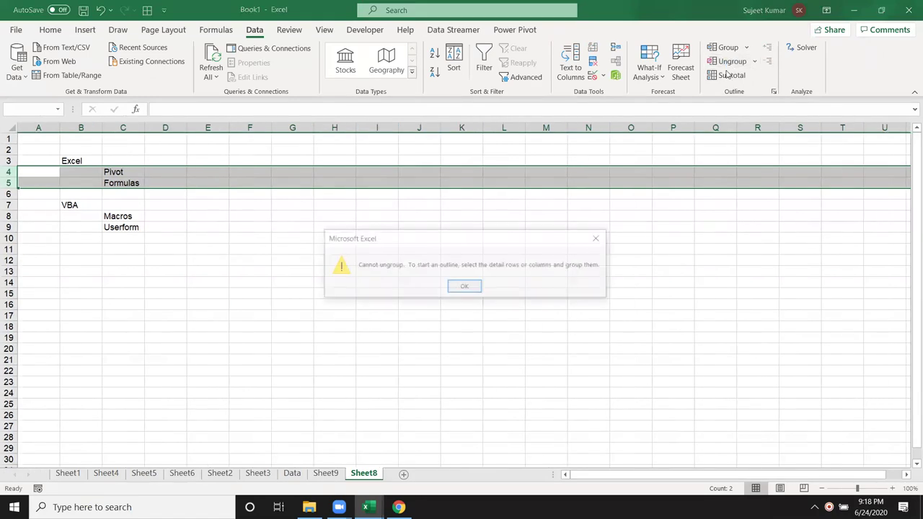
left_click(467, 287)
Check the Excel entry in B3 and the VBA entry in B7, ending on B3.
left_click(268, 278)
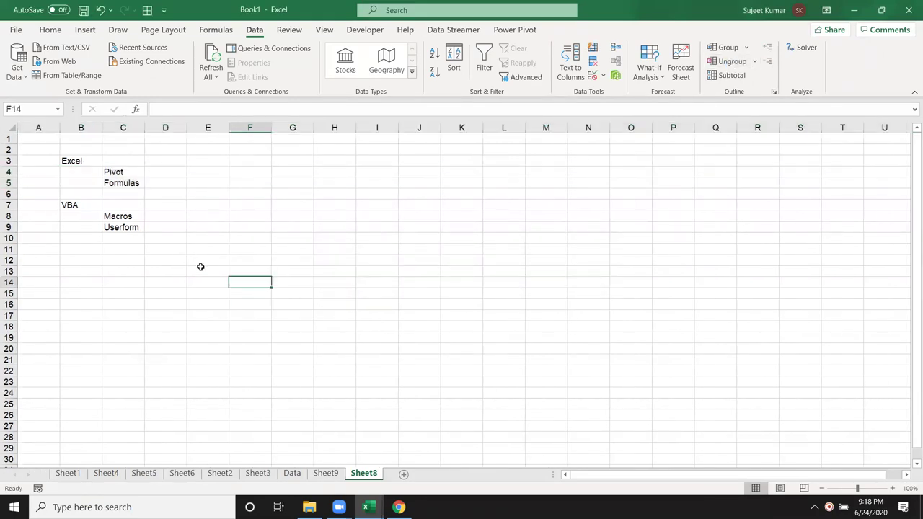
double_click(81, 161)
left_click(81, 172)
left_click(82, 204)
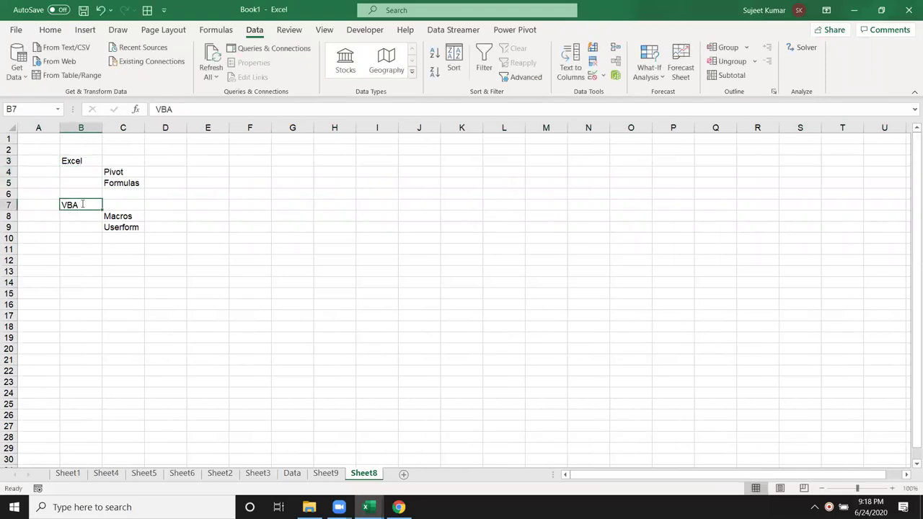
left_click(87, 160)
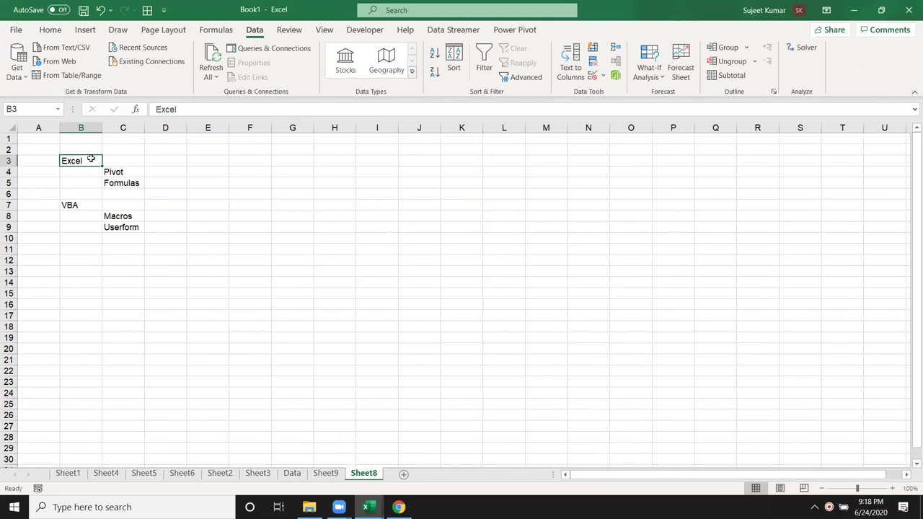
Open Sheet8's code module and choose the Worksheet object.
right_click(360, 479)
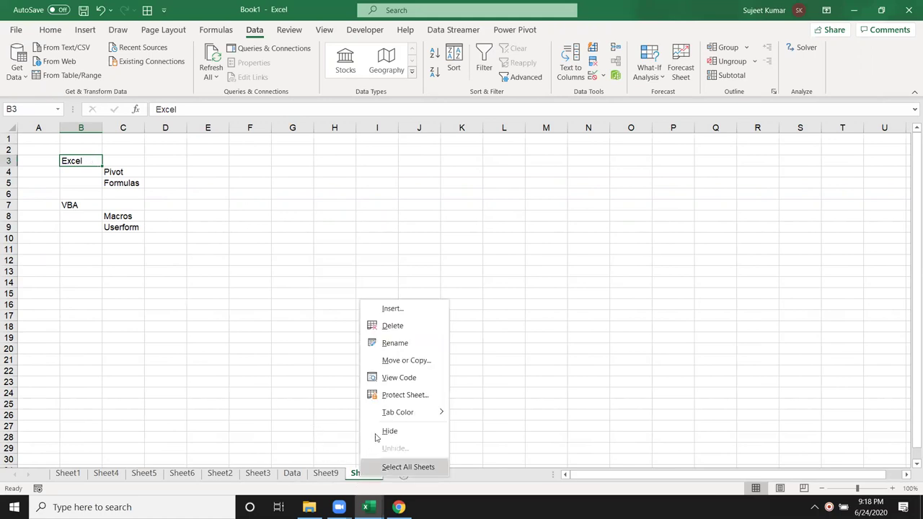
left_click(399, 377)
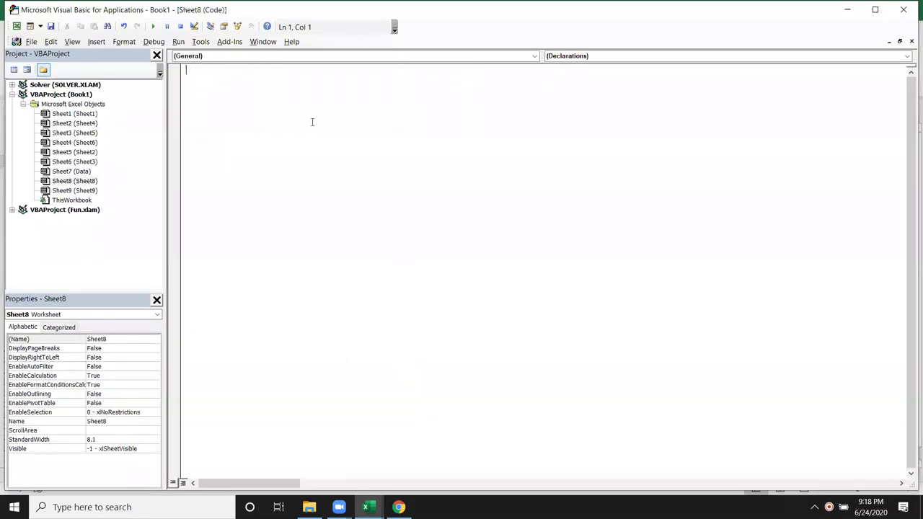
left_click(245, 58)
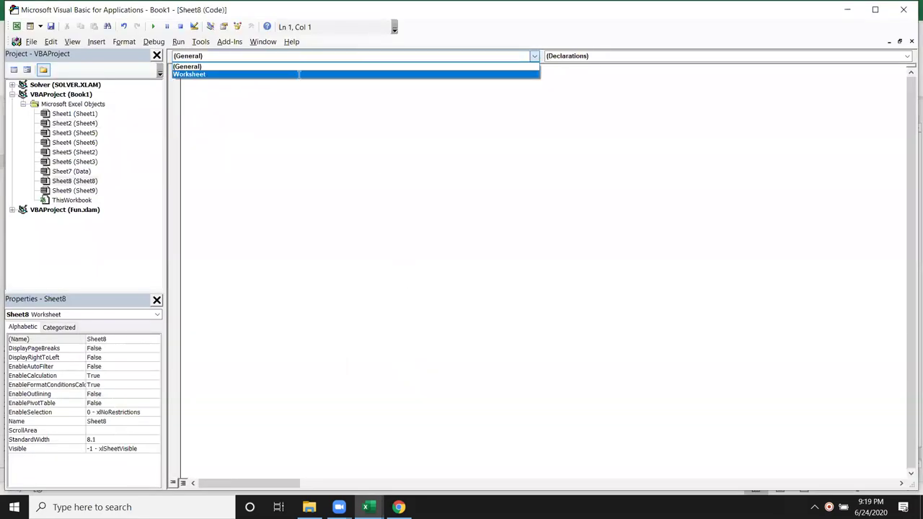
left_click(299, 75)
Add an empty BeforeDoubleClick procedure and delete the SelectionChange stub.
left_click(637, 56)
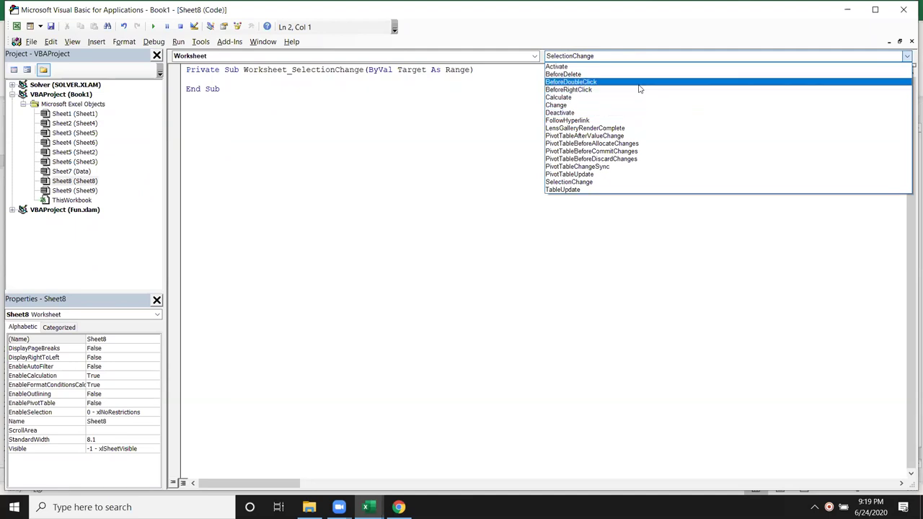
left_click(638, 81)
left_click_drag(224, 127, 186, 108)
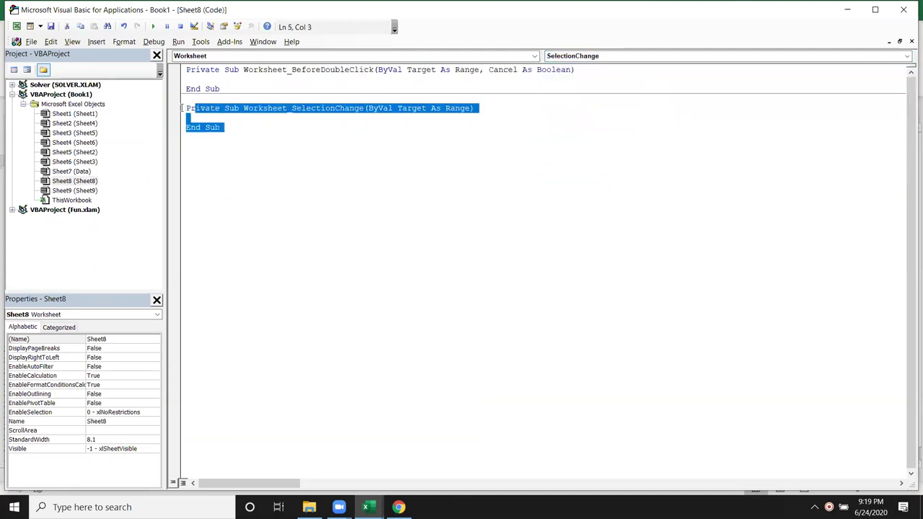
key("Delete")
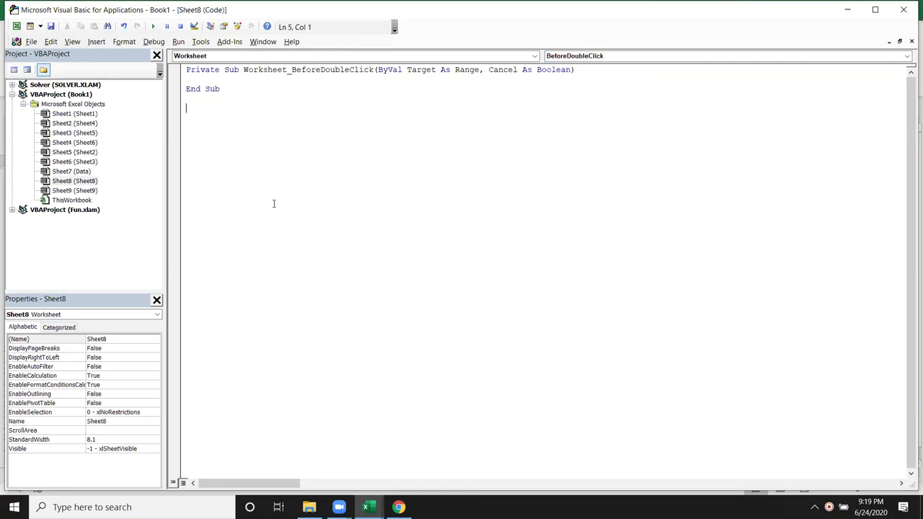
left_click(222, 79)
key("Return")
key("Return")
key("alt+F11")
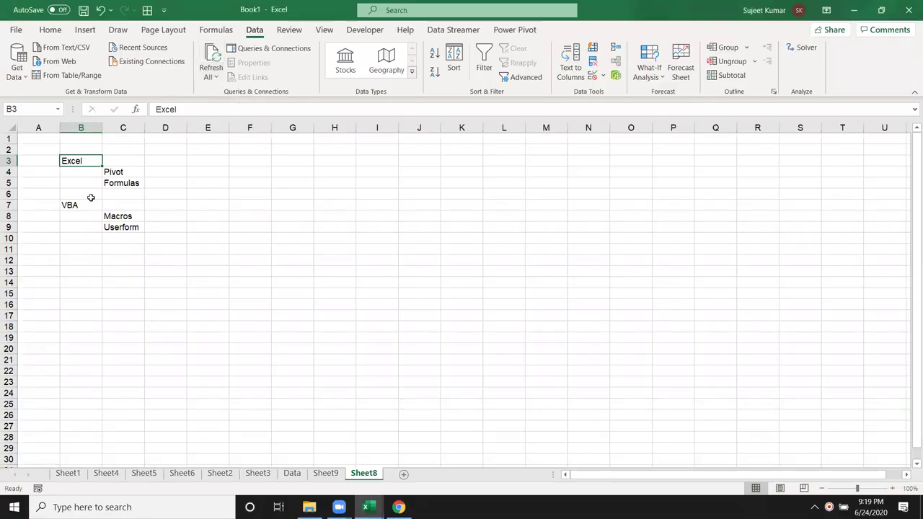
key("alt+F11")
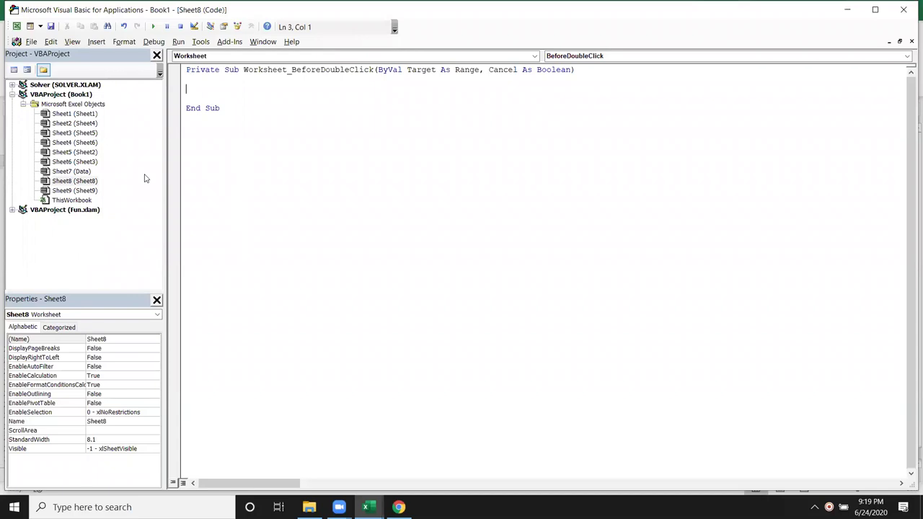
Begin the If condition testing ActiveCell.Address = "$B$3" and Range(.
type("if ra")
key("BackSpace")
type("activecel")
type(".ad")
key("Tab")
key("BackSpace")
key("BackSpace")
key("BackSpace")
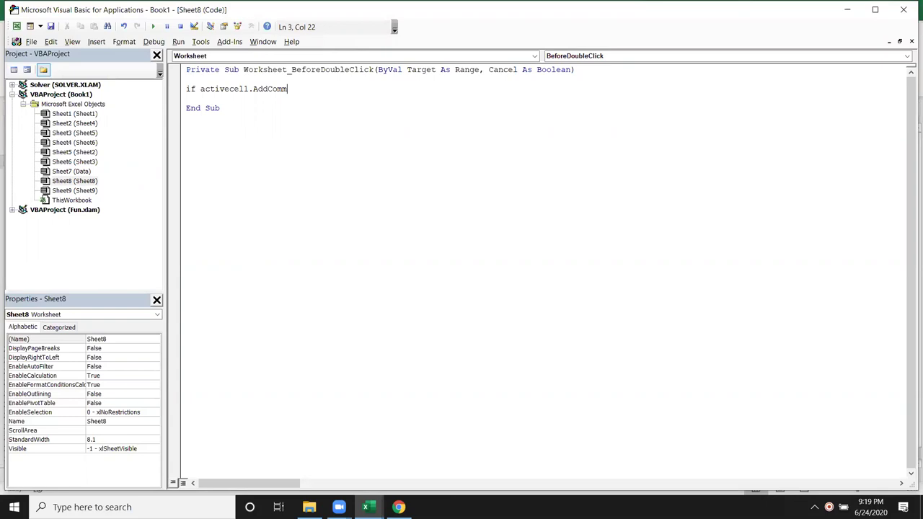
key("BackSpace")
key("BackSpace")
key("BackSpace")
key("BackSpace")
key("BackSpace")
key("BackSpace")
type(".add")
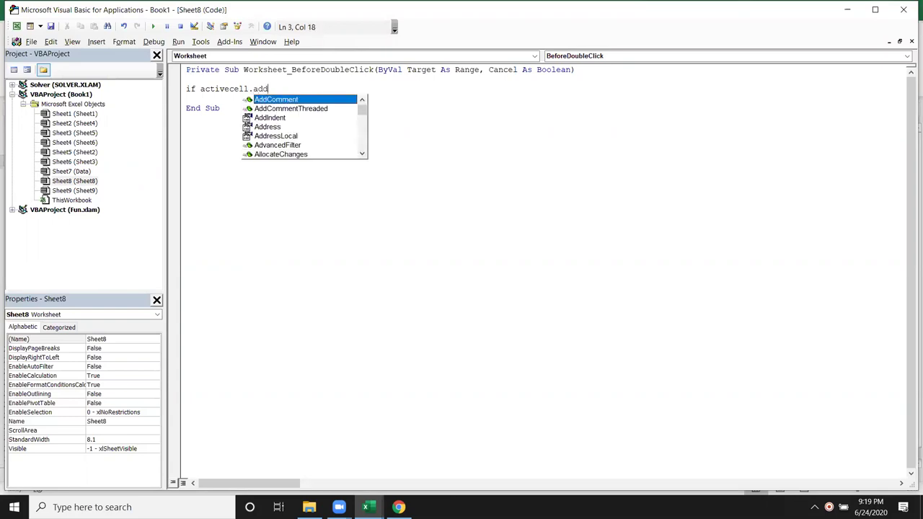
key("Down")
key("Down")
key("Down")
key("Tab")
type("= ")
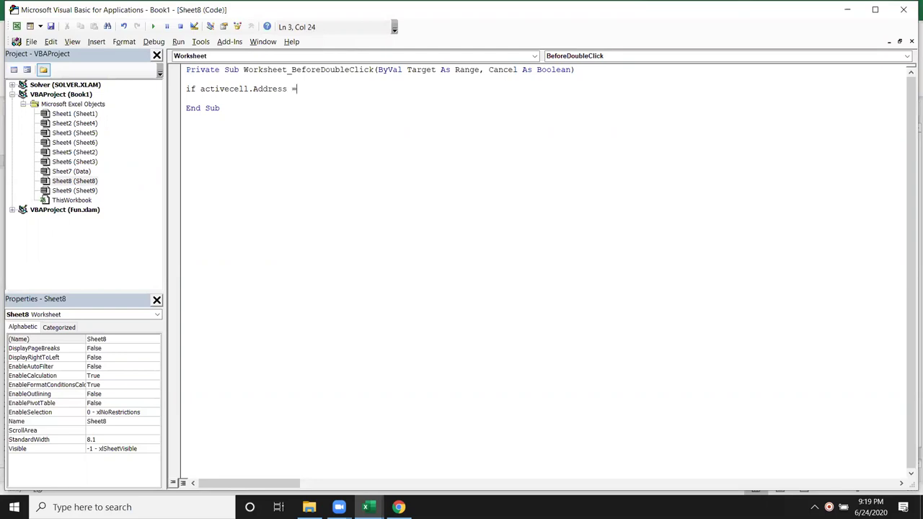
type("$")
type("$")
type("3\"")
type("and")
type(" ra")
type("ge(")
Complete the If line with Range("4:5").Hidden = False Then.
key("alt+F11")
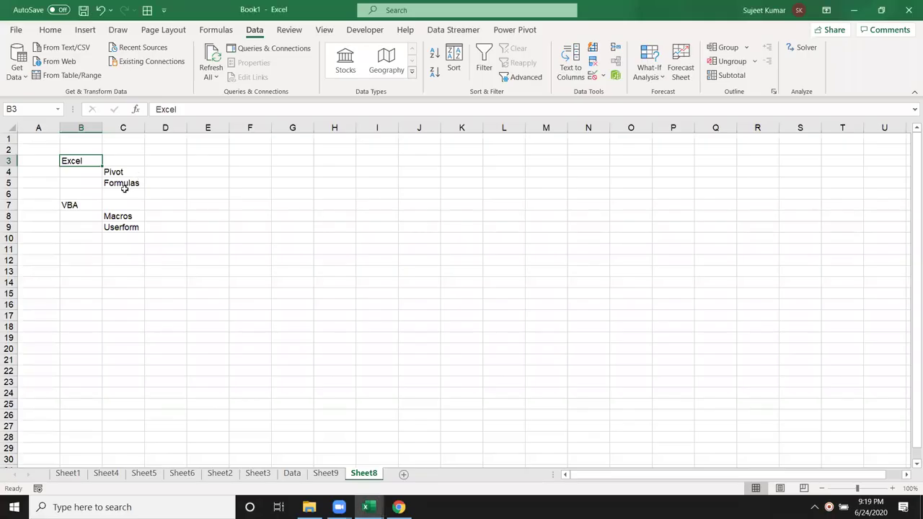
key("alt+F11")
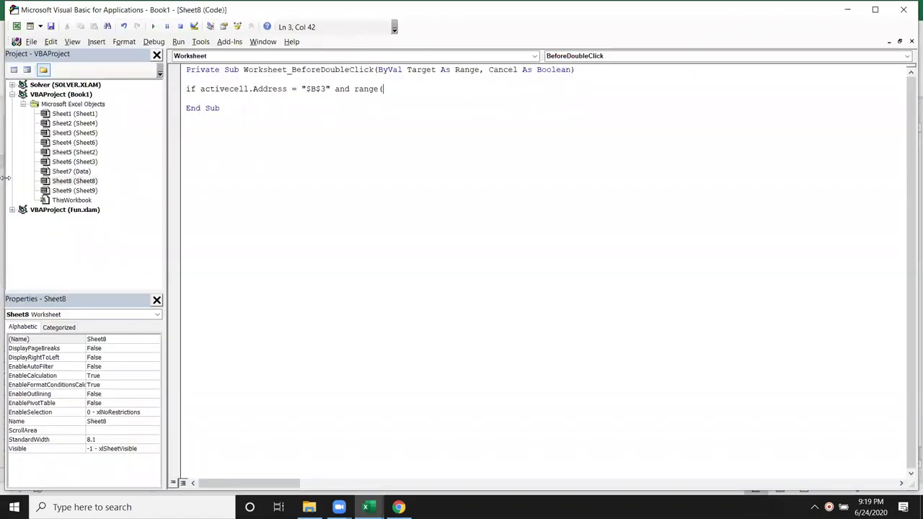
type(":5")
type("\").")
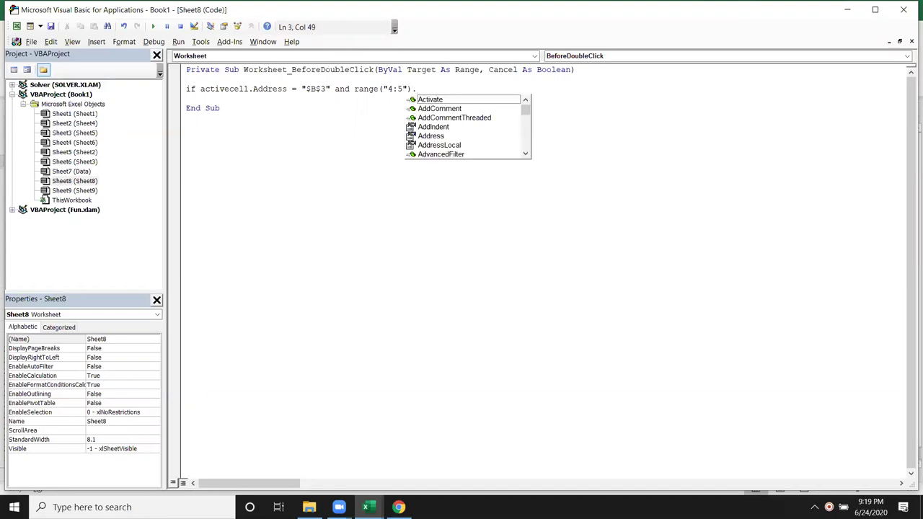
type("hi")
key("Tab")
type("=false then")
key("Return")
Copy the Range("4:5").Hidden = False check onto line 4.
left_click_drag(353, 88, 484, 88)
key("ctrl+c")
left_click(230, 101)
key("ctrl+v")
double_click(306, 101)
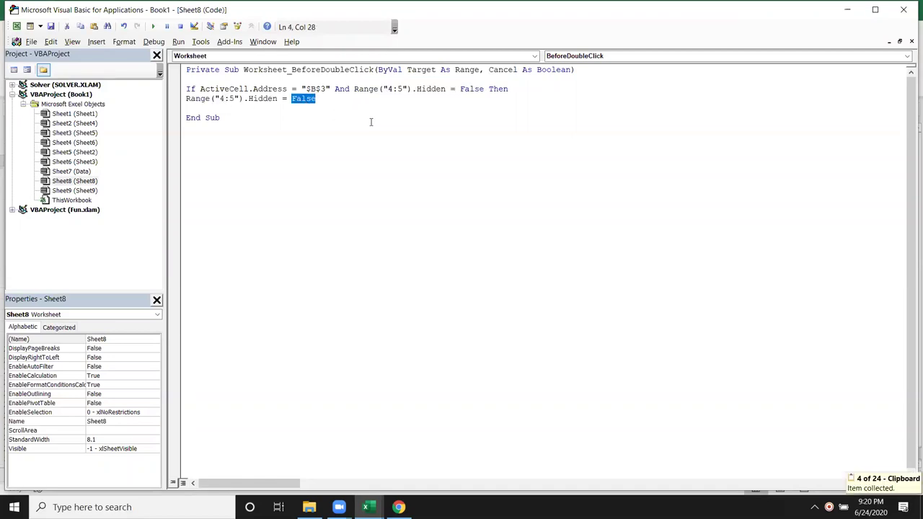
Insert .EntireRow after Range("4:5") in the If condition.
left_click(413, 90)
type(".")
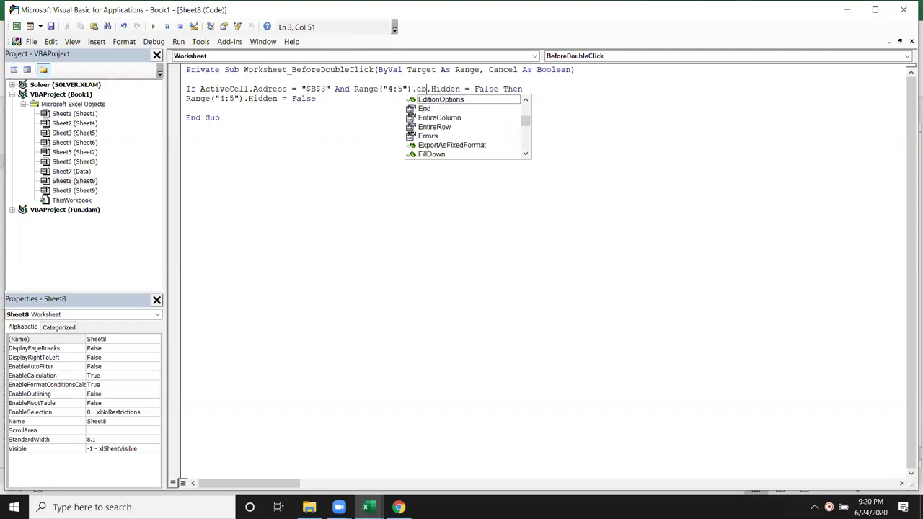
key("BackSpace")
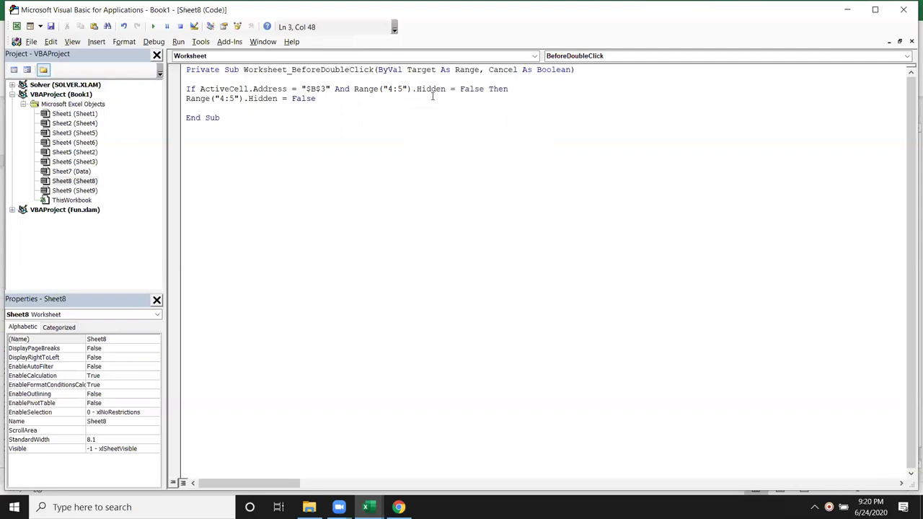
type(".en")
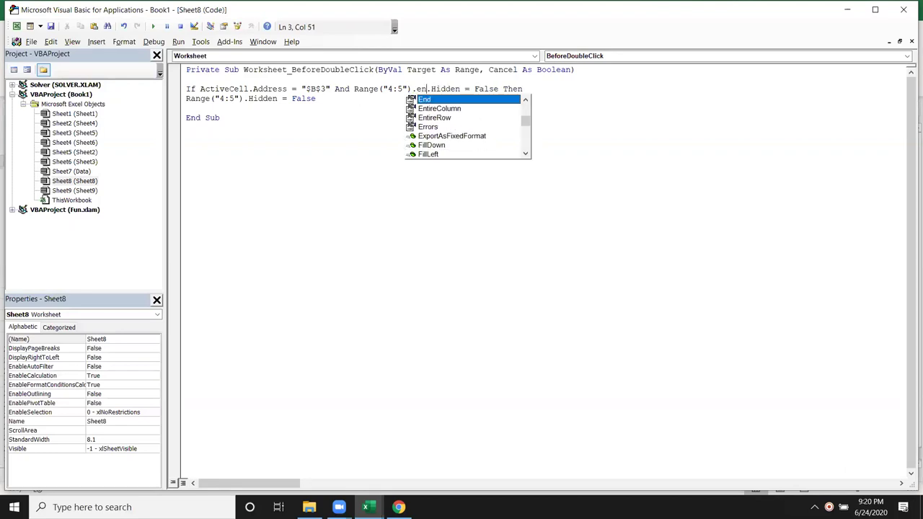
key("Down")
key("Tab")
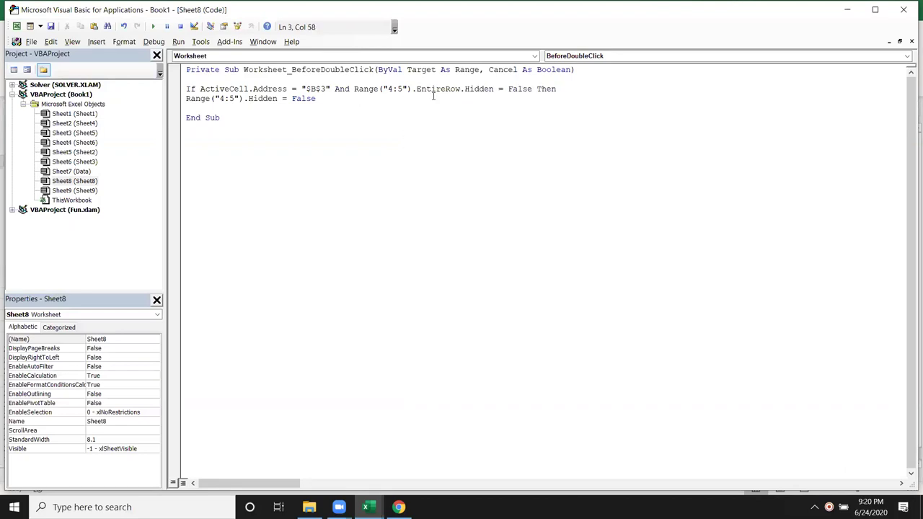
Add .EntireRow to the line 4 range as well, then select its False value.
double_click(435, 88)
key("ctrl+c")
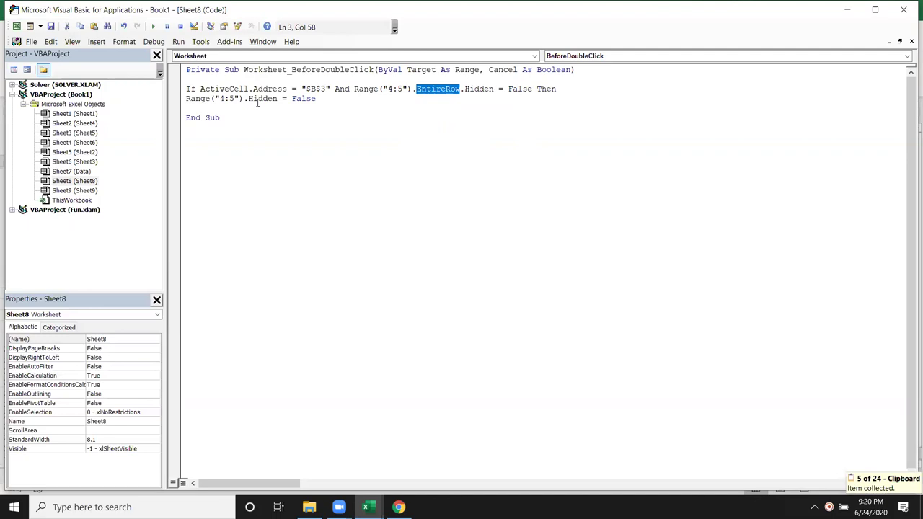
left_click(243, 99)
type(".")
key("ctrl+v")
left_click(426, 139)
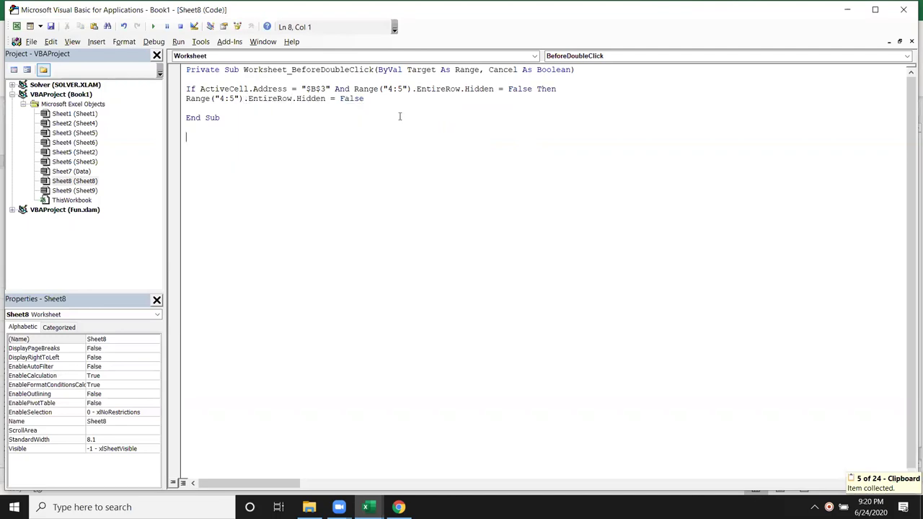
left_click(385, 103)
double_click(366, 101)
Set line 4 to Hidden = True and start an ElseIf line.
type("t")
type("ue")
key("Return")
type("else")
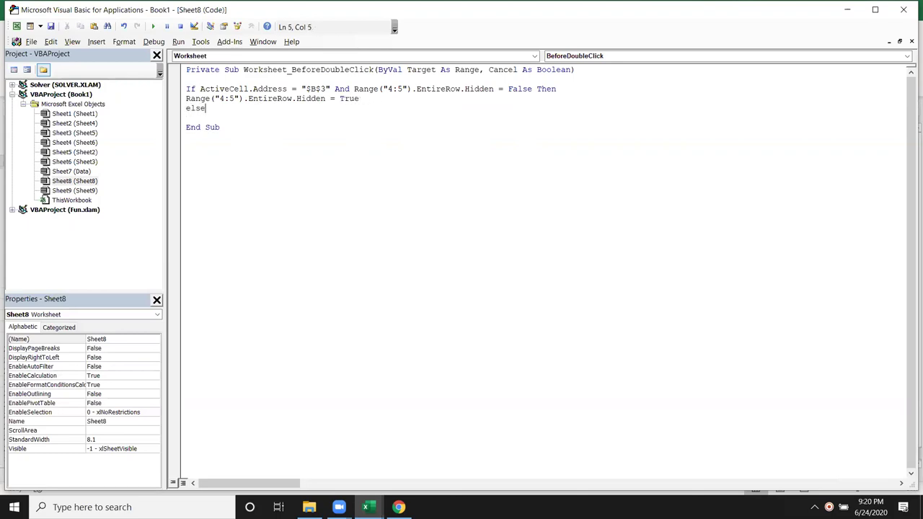
type("if")
left_click(388, 145)
left_click(449, 303)
Fill the ElseIf with the copied B3 condition, testing Hidden = True.
left_click_drag(200, 89, 560, 90)
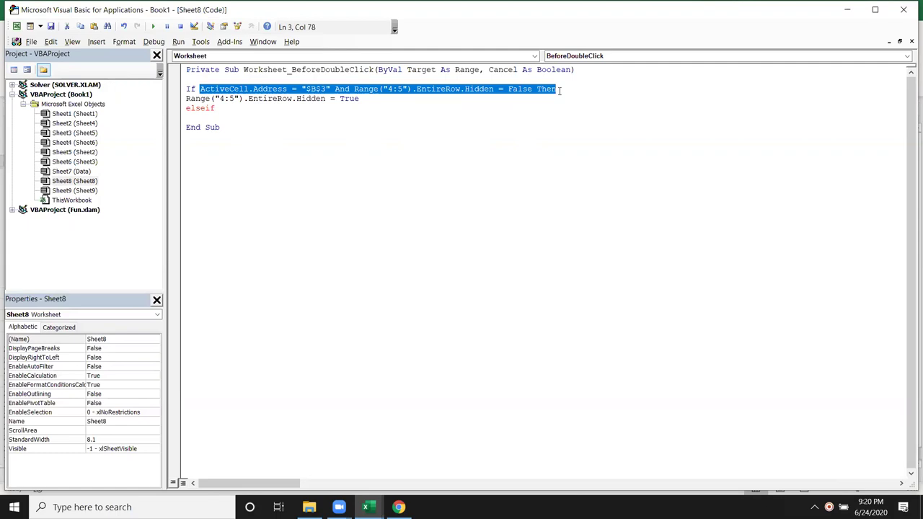
key("ctrl+c")
left_click(247, 108)
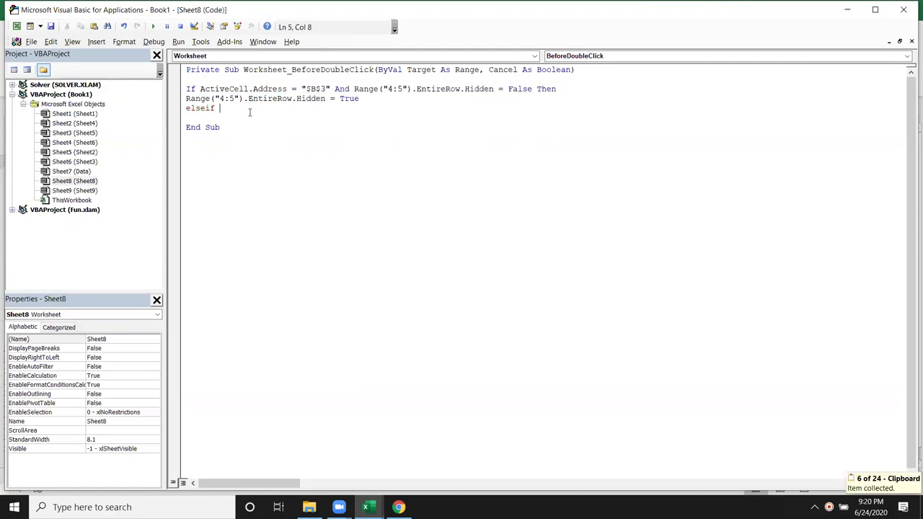
key("ctrl+v")
double_click(538, 109)
type("True")
Copy the hide-rows line into the ElseIf branch and set it to False.
left_click(536, 128)
left_click_drag(381, 99, 187, 99)
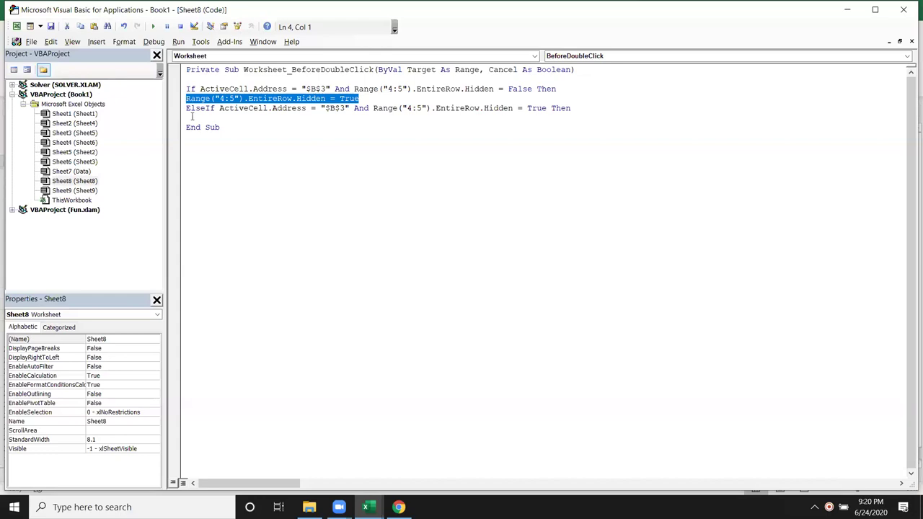
key("ctrl+c")
key("Down")
key("Down")
key("ctrl+v")
double_click(359, 117)
type("Fale")
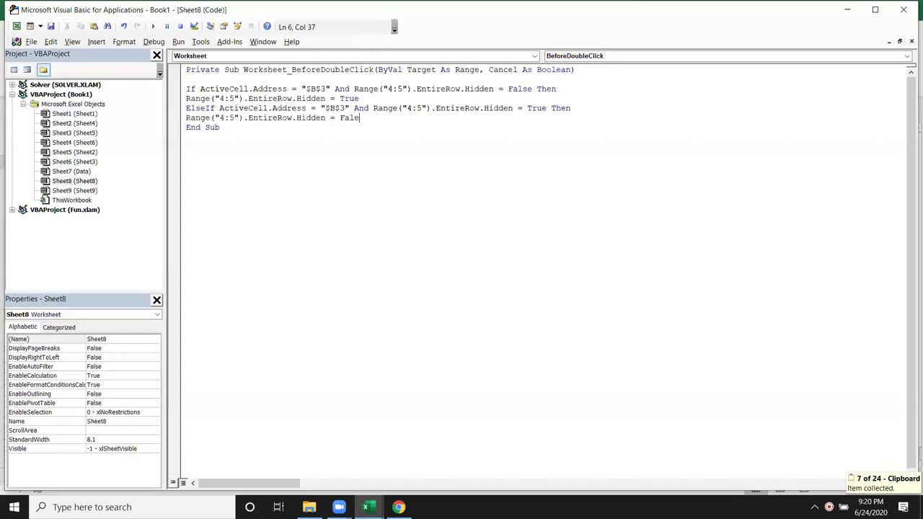
key("BackSpace")
key("BackSpace")
type("lse")
Close the block with End If and return to the Sheet8 worksheet.
key("Return")
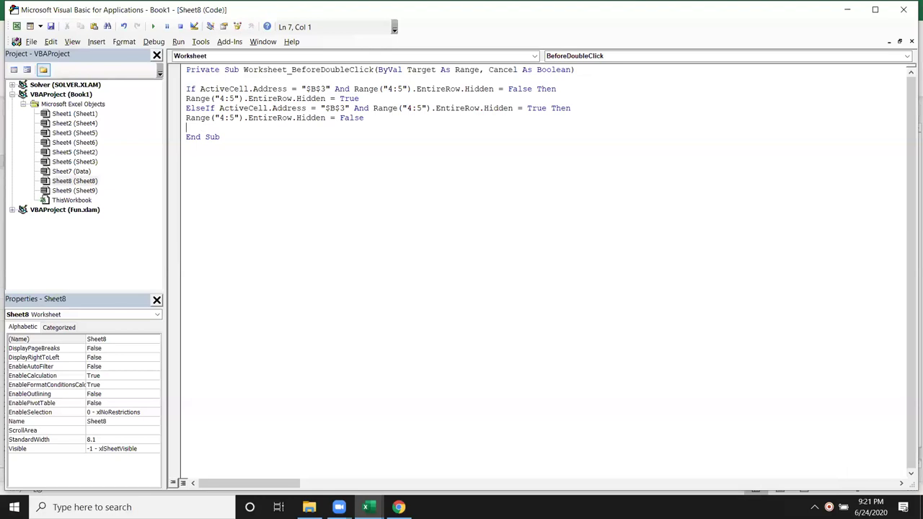
type("end if")
key("Return")
left_click(383, 209)
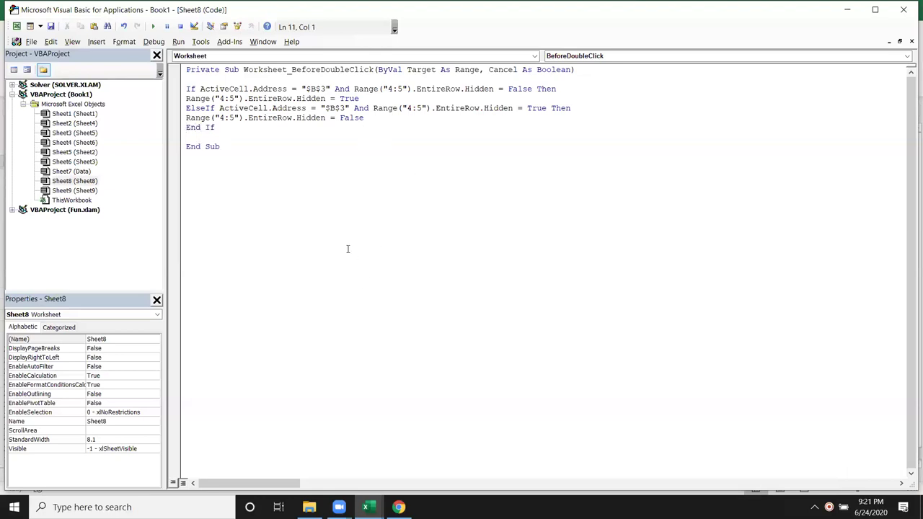
key("alt+F11")
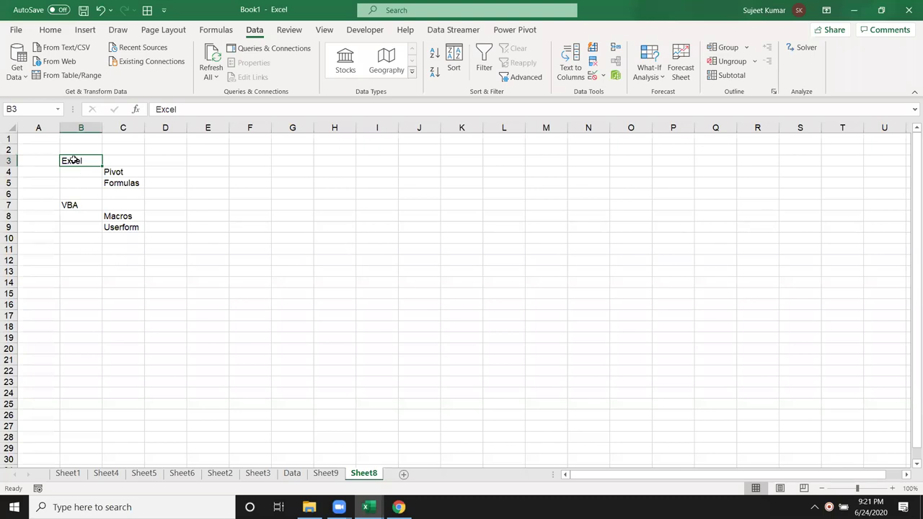
Double-click B3 repeatedly to see rows 4–5 hide and reappear, then go back to the code.
left_click(75, 160)
left_click(78, 214)
left_click(72, 161)
left_click(77, 215)
left_click(78, 161)
double_click(80, 161)
left_click(82, 206)
double_click(81, 160)
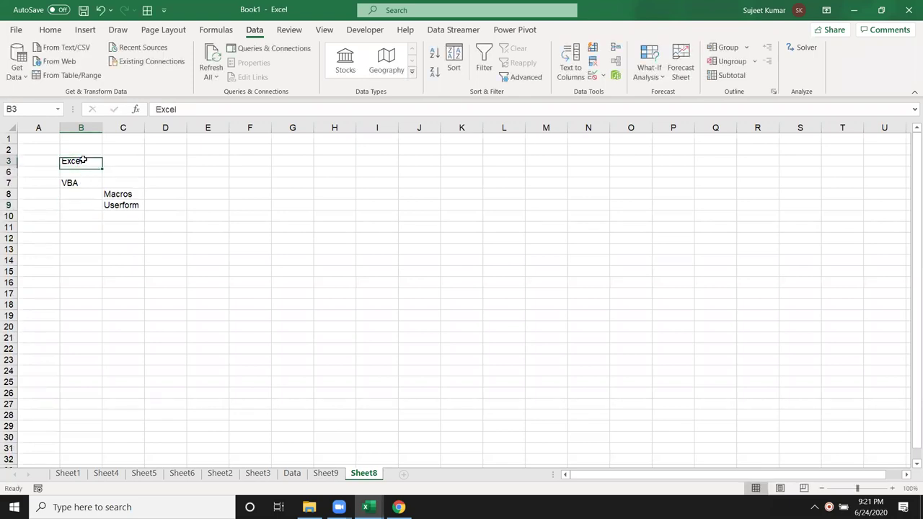
left_click(76, 195)
key("alt+F11")
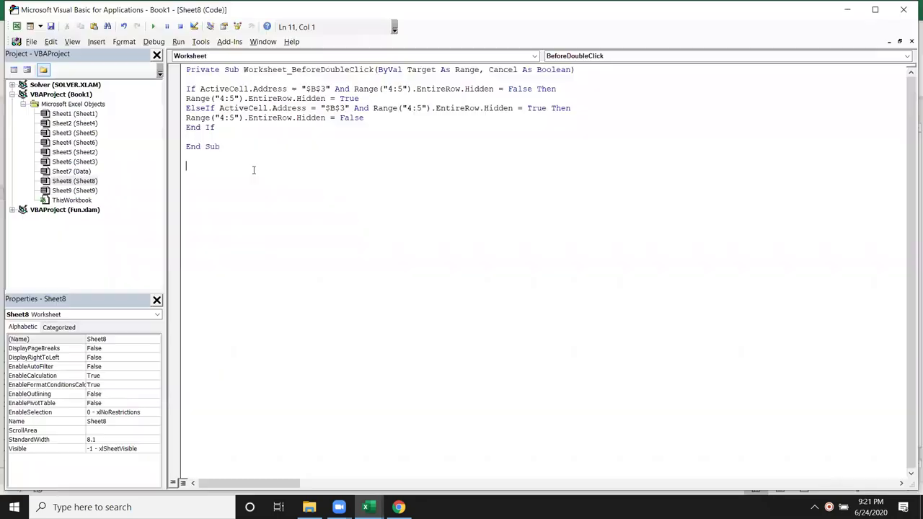
Copy the If…End If block and paste a second copy below it.
left_click(231, 131)
key("shift+Up")
key("shift+Up")
key("shift+Up")
key("shift+Up")
key("shift+Home")
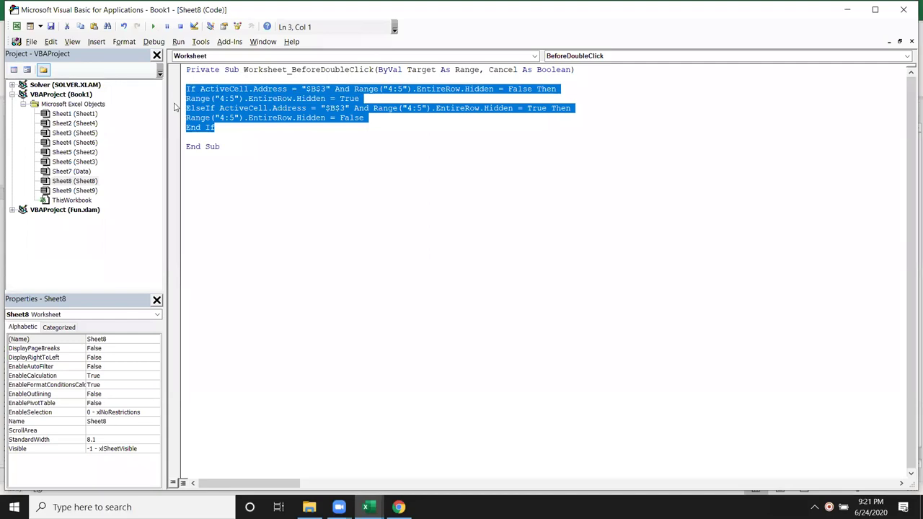
key("ctrl+c")
left_click(220, 138)
key("Return")
key("Return")
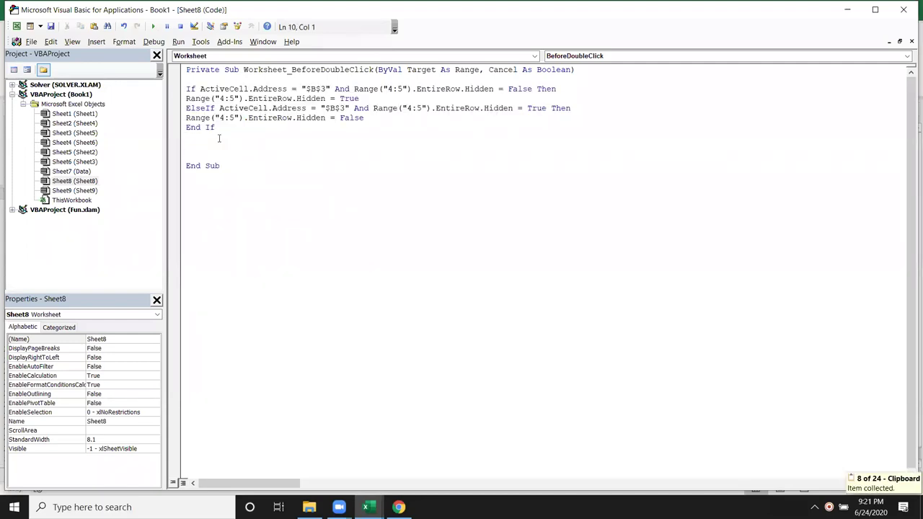
key("ctrl+v")
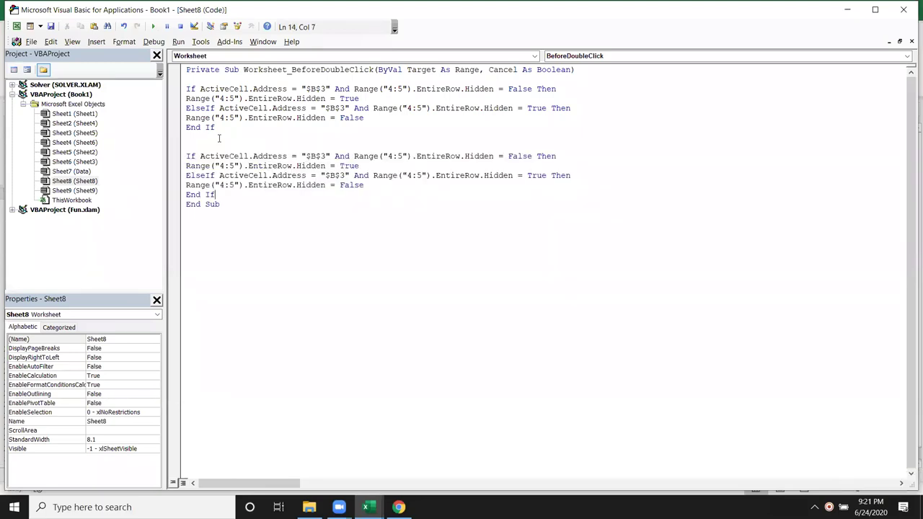
In the second block's first line, change $B$3 to $B$7 and the row range 4:5 to 8:9.
key("alt+F11")
left_click(83, 207)
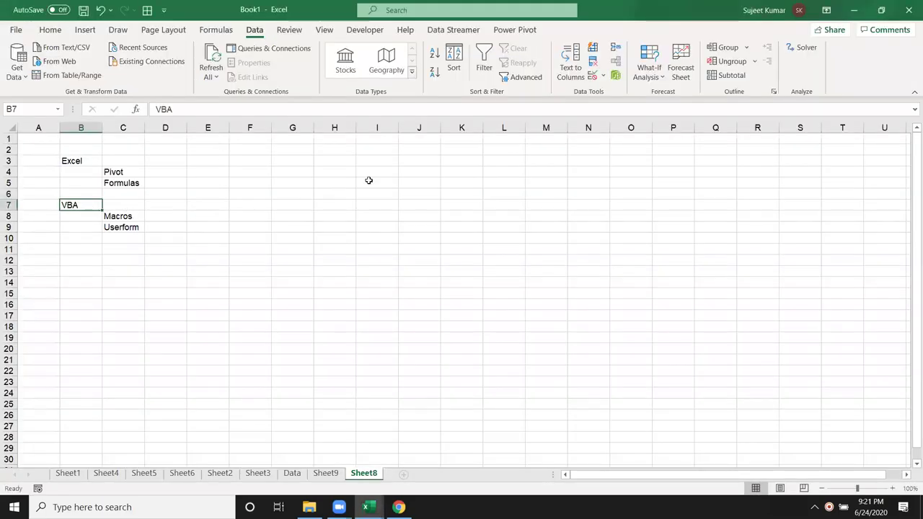
key("alt+F11")
left_click(327, 156)
key("BackSpace")
type("7")
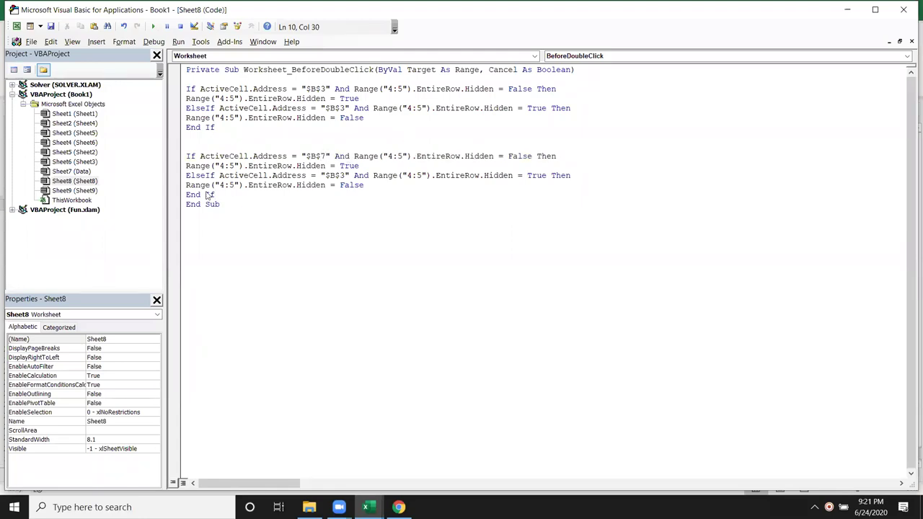
key("alt+F11")
key("alt+F11")
left_click(392, 156)
key("BackSpace")
type("8")
left_click(405, 155)
key("BackSpace")
type("9")
Change the remaining 4:5 ranges to 8:9 and $B$3 to $B$7 on lines 11–13.
left_click(232, 165)
left_click(220, 165)
key("Delete")
type("8")
key("Right")
key("Right")
key("BackSpace")
type("9")
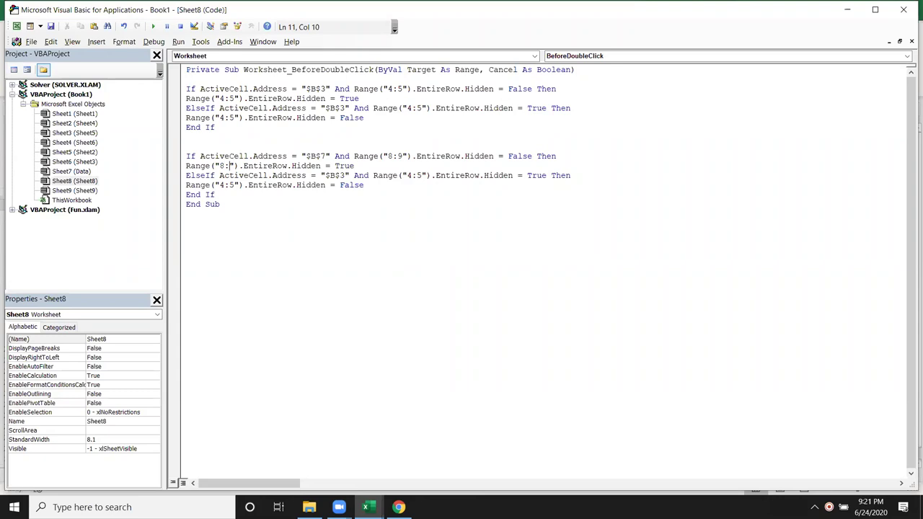
left_click(347, 176)
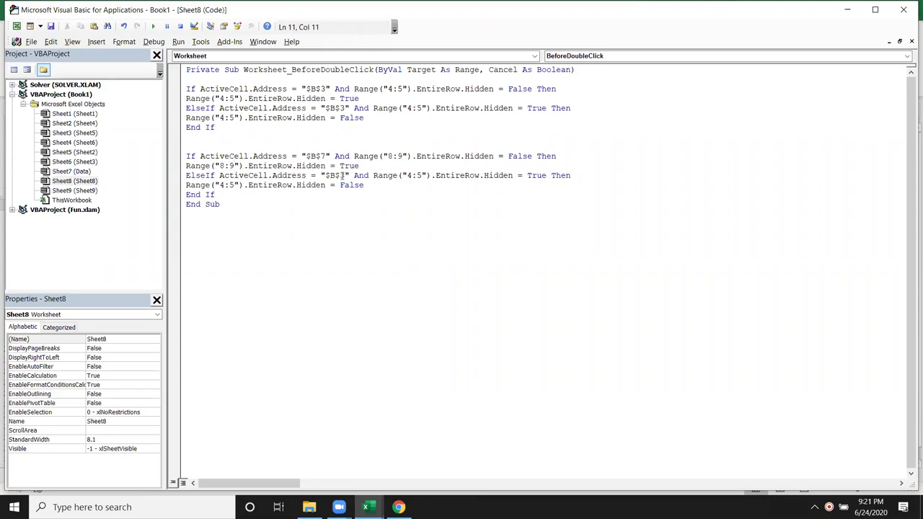
key("BackSpace")
type("7")
left_click(413, 176)
key("BackSpace")
type("8")
key("Delete")
type("9")
left_click(223, 186)
key("BackSpace")
type("8")
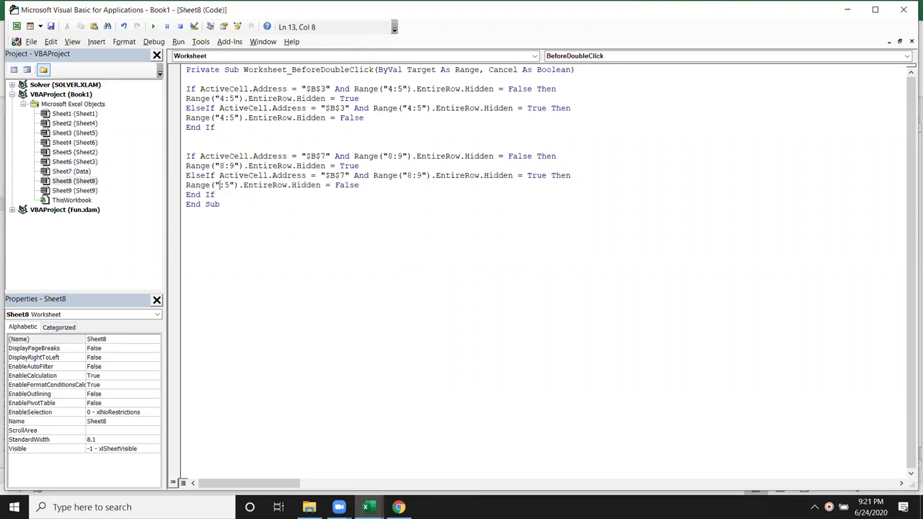
key("Right")
key("Right")
key("BackSpace")
type("9")
Test by double-clicking B7 on Sheet8, hiding the Pivot and Formulas rows 8–9.
left_click(253, 205)
key("alt+F11")
double_click(79, 206)
key("Return")
left_click(79, 205)
key("F2")
left_click(80, 225)
left_click(80, 209)
left_click(79, 214)
left_click(79, 206)
double_click(79, 205)
Double-click the Excel cell B3 to show the Pivot and Formulas rows again.
double_click(76, 161)
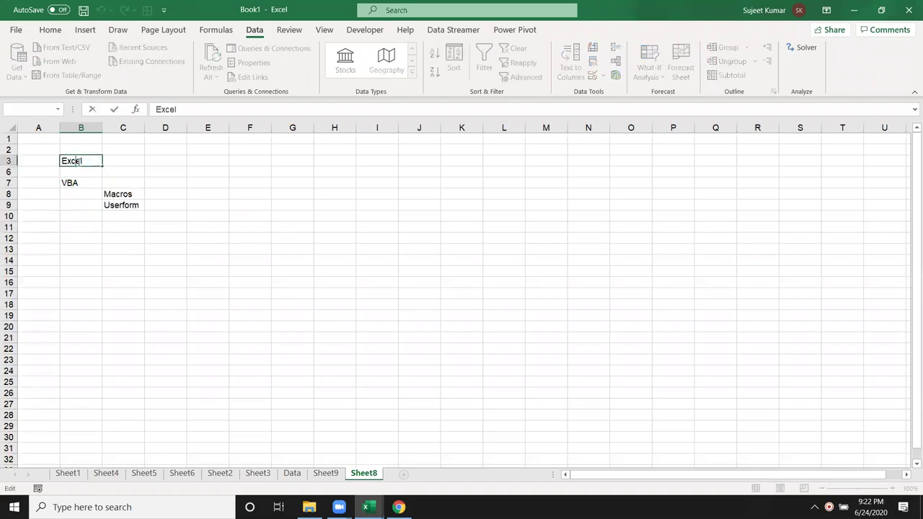
left_click(75, 182)
left_click(76, 160)
double_click(76, 161)
left_click(83, 181)
Review the 4:5 row range in the BeforeDoubleClick code, then return to the worksheet.
key("alt+F11")
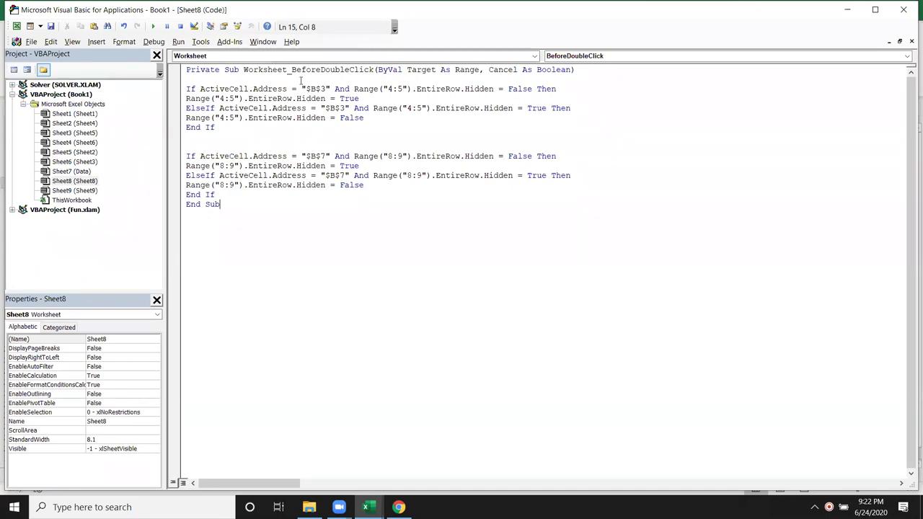
left_click(396, 89)
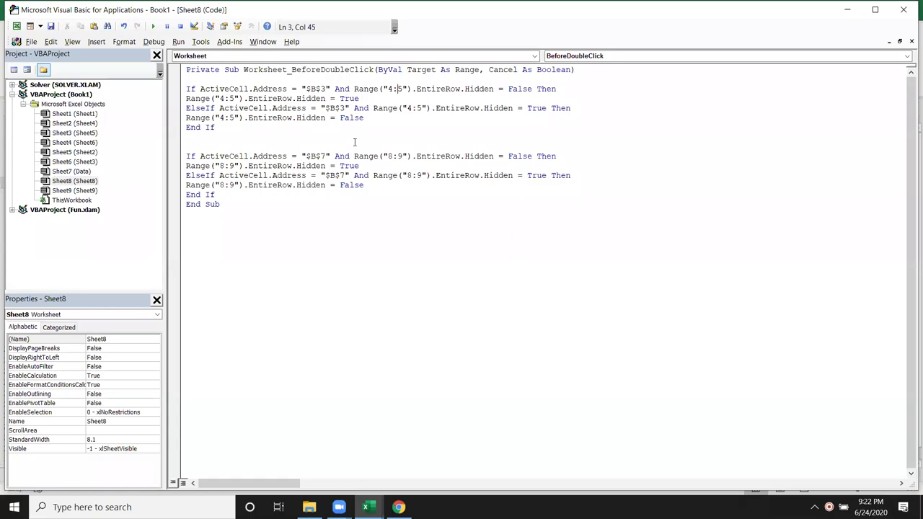
key("alt+F11")
Demonstrate row references 1:1, 1:2 and 4:5 in a formula in F6, then cancel it.
left_click(248, 193)
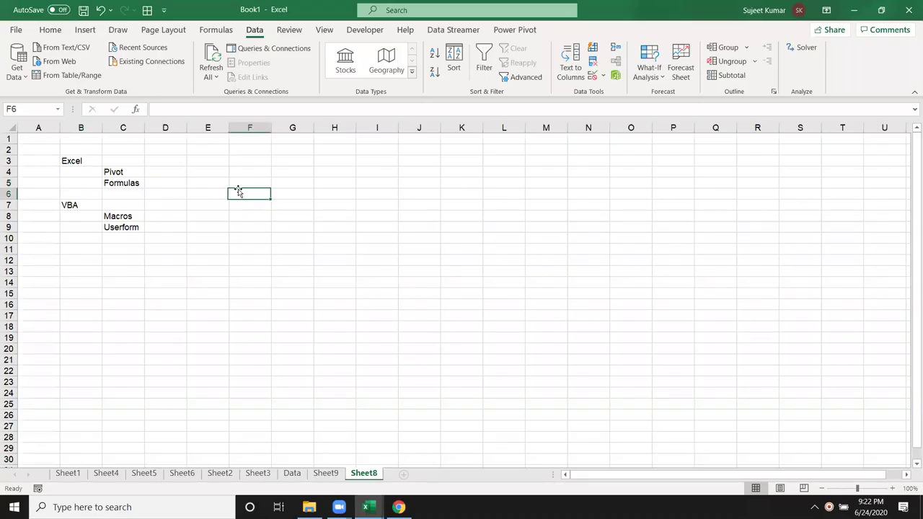
type("=")
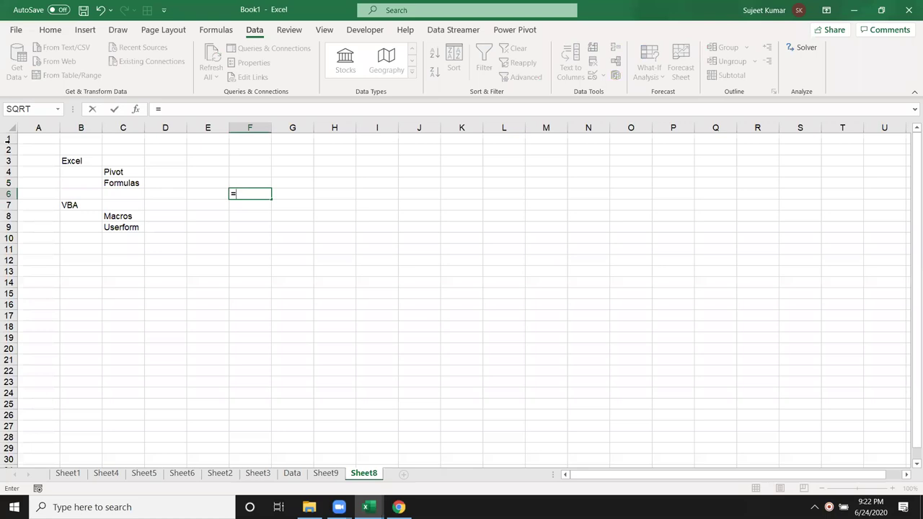
left_click(8, 139)
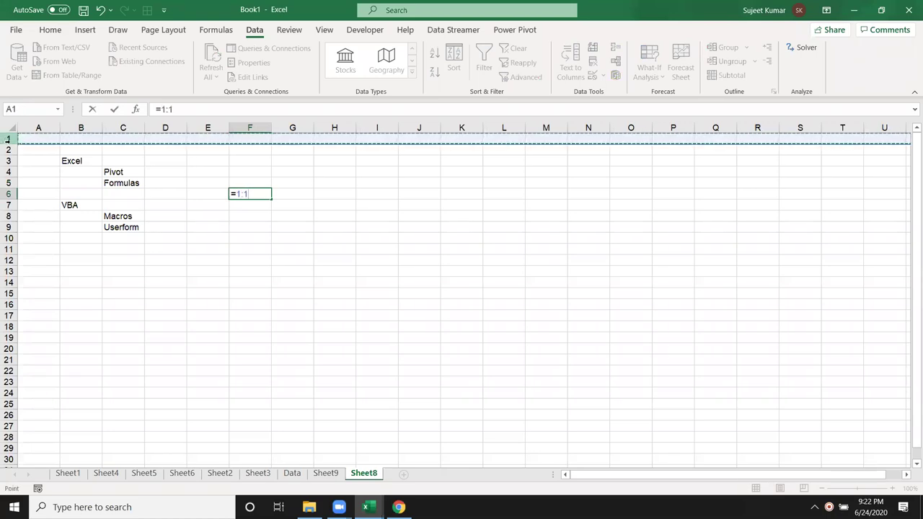
left_click_drag(8, 138, 8, 149)
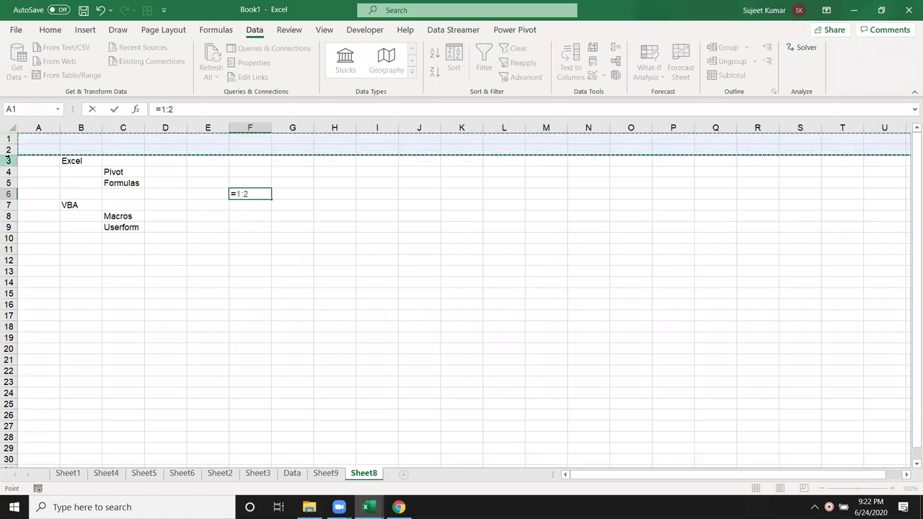
left_click_drag(8, 172, 8, 183)
key("Escape")
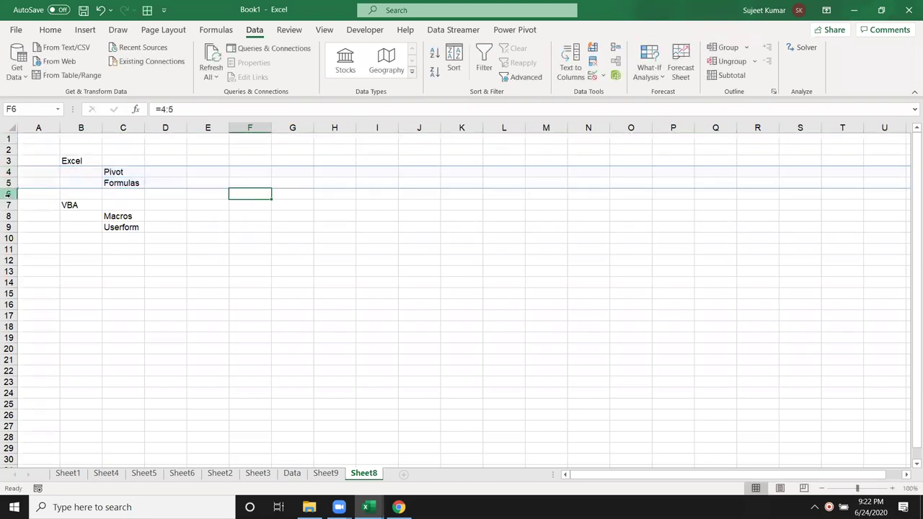
Check the 4:5 range in Sheet8's code and return to the workbook.
key("alt+F11")
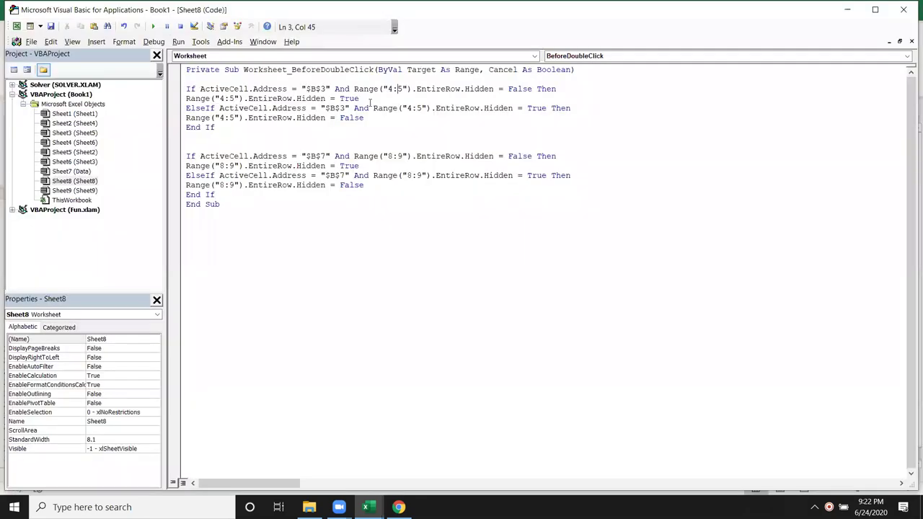
double_click(401, 88)
left_click(381, 227)
key("alt+F11")
On Sheet9, enter the headers Name, Date and Time in A1, B1 and C1.
left_click(325, 474)
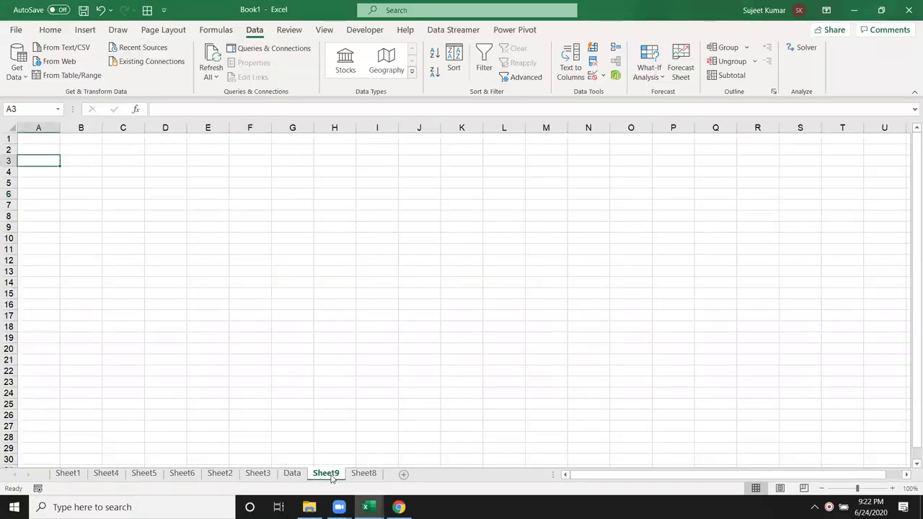
left_click(72, 181)
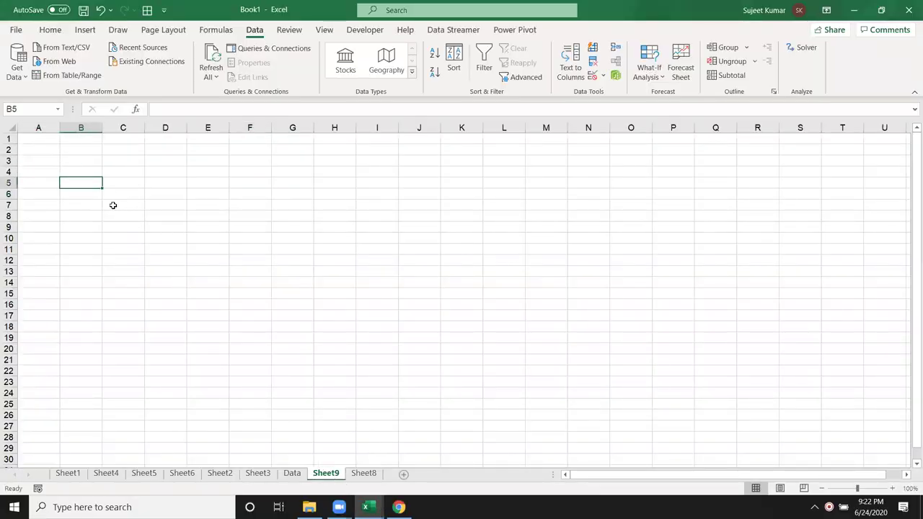
left_click(44, 136)
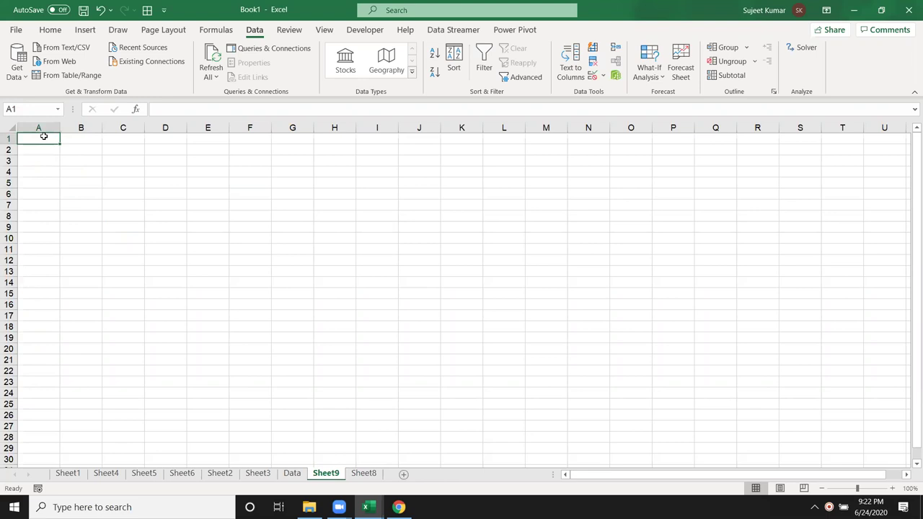
type("Name")
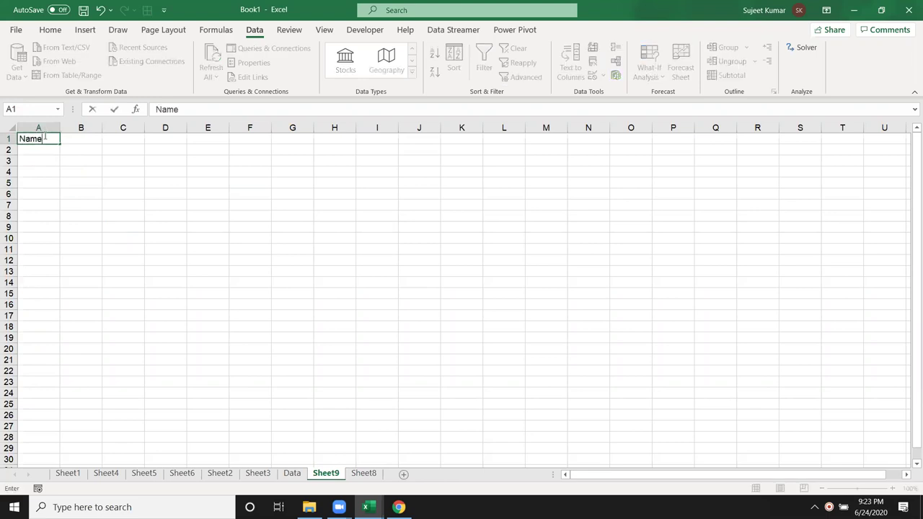
key("Tab")
type("Dat")
key("BackSpace")
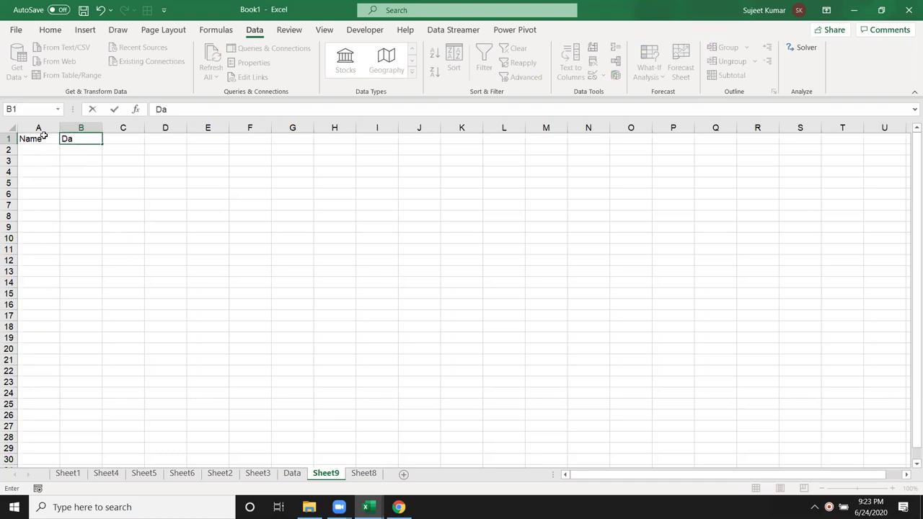
type("te")
key("Tab")
type("Time")
key("Return")
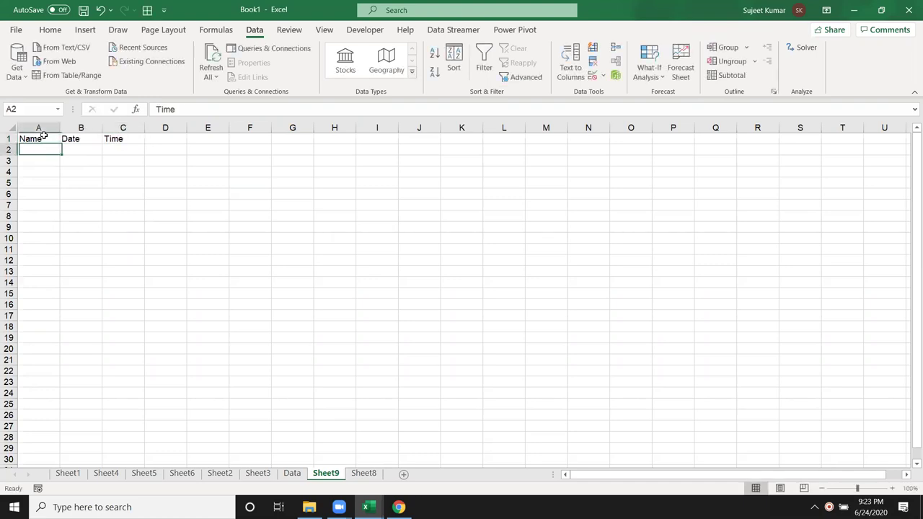
Enter a sample name in A2 and select across to the Date and Time cells.
type("Puja")
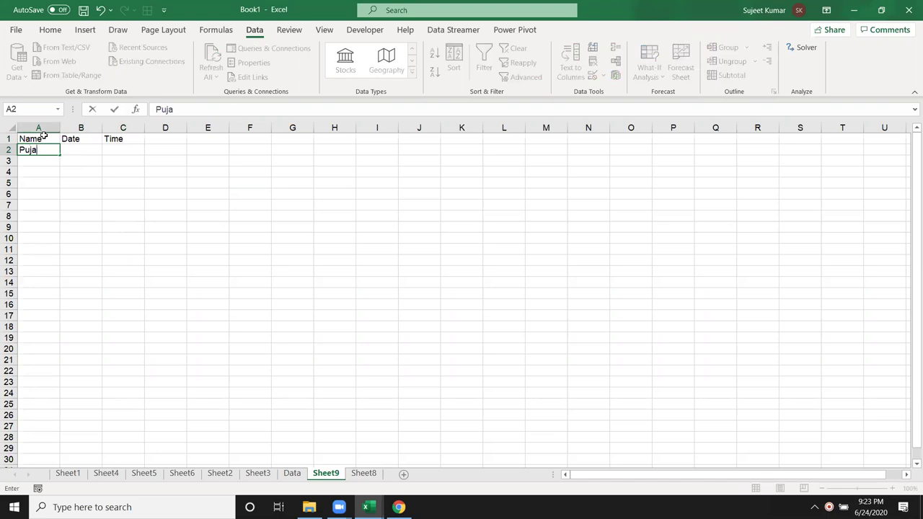
key("Return")
key("Up")
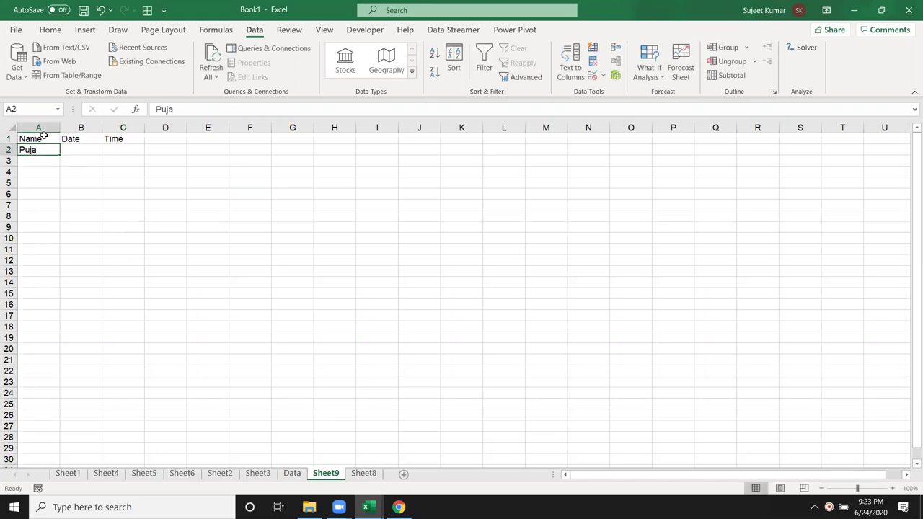
key("Right")
key("shift+Right")
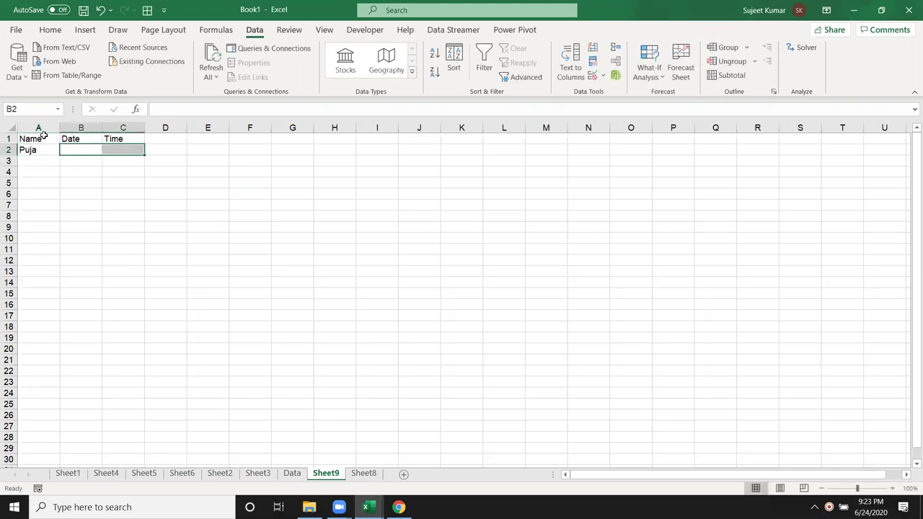
Delete the sample name in A2, then bring up the Sheet9 tab's context menu.
key("Left")
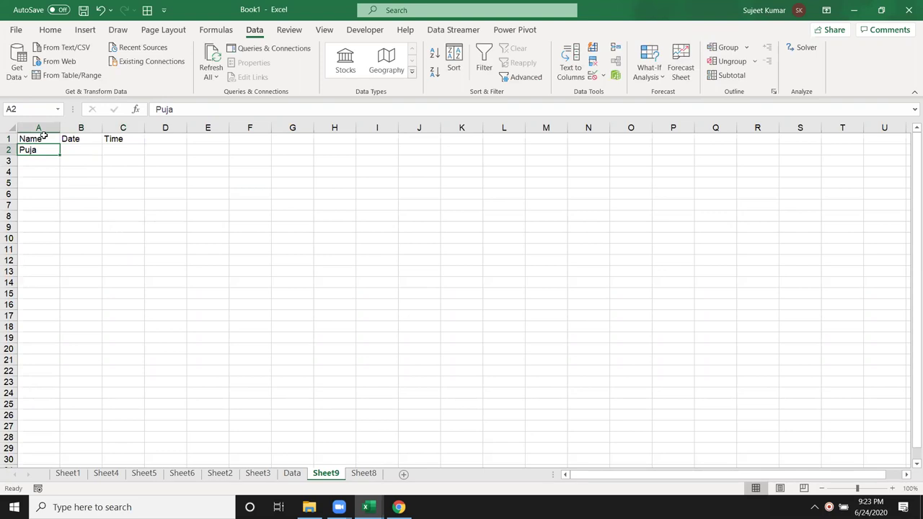
key("Delete")
right_click(322, 476)
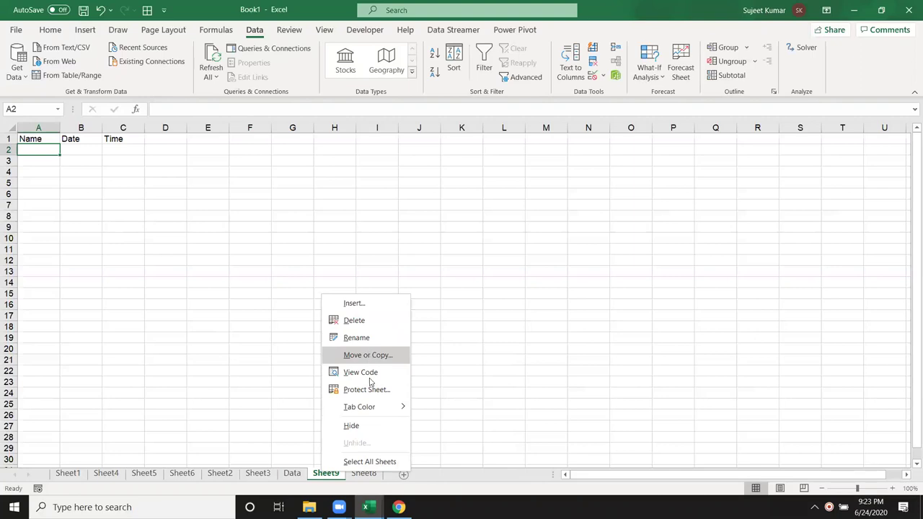
Open Sheet9's code module and declare Dim r As Range.
left_click(368, 373)
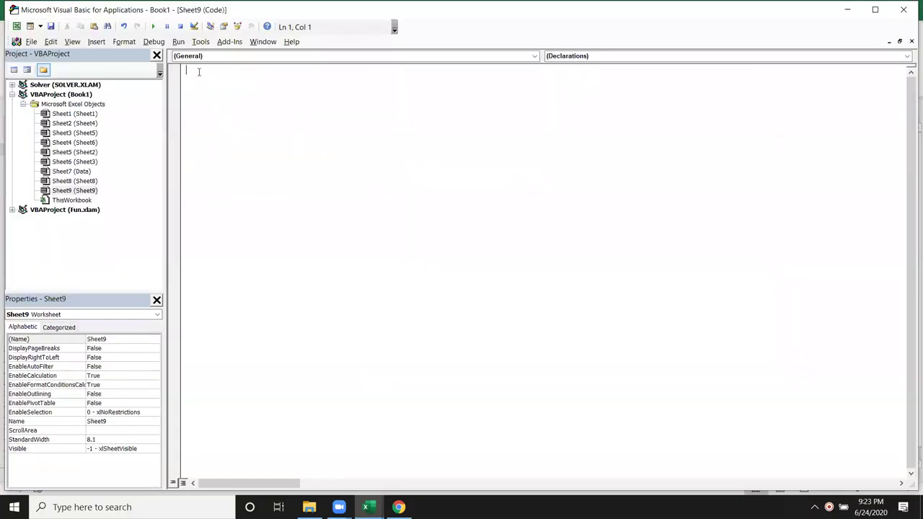
type("dim r as Ra")
key("Tab")
key("Return")
Add a Worksheet_SelectionChange procedure that sets r = ActiveCell.
left_click(302, 61)
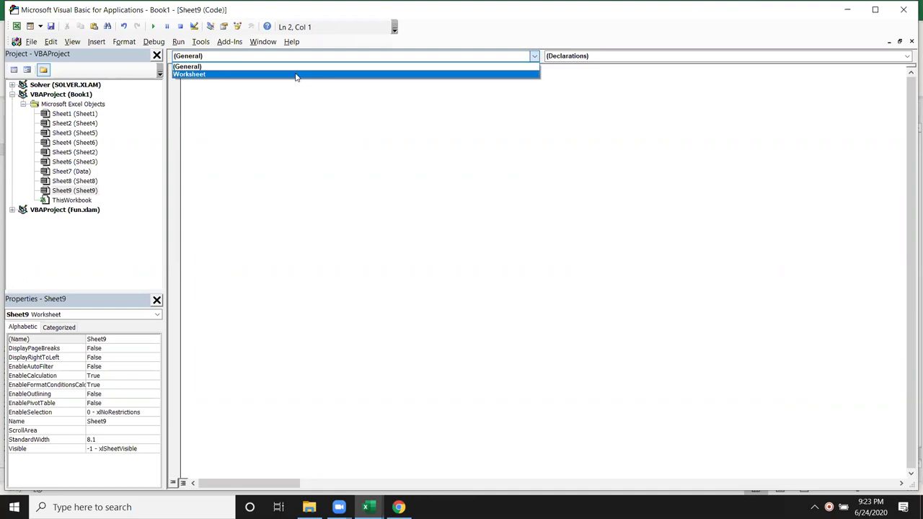
left_click(296, 73)
left_click(583, 58)
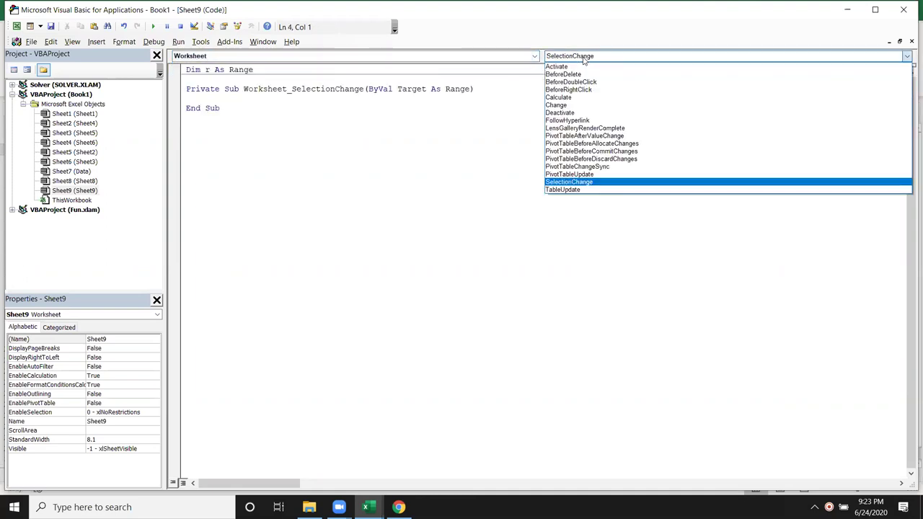
key("Escape")
left_click(186, 98)
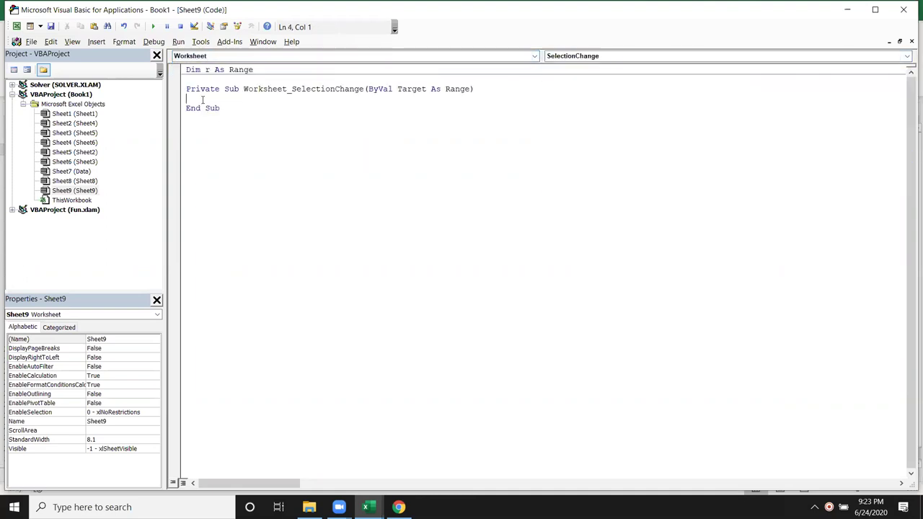
type("set r=activecell")
key("Return")
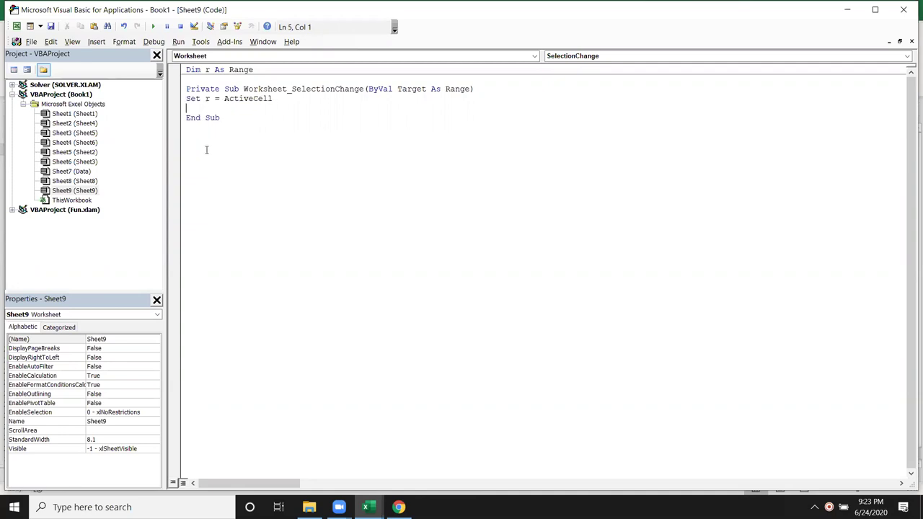
Add a Worksheet_Change procedure and begin its first line with r.Offset(.
left_click(216, 146)
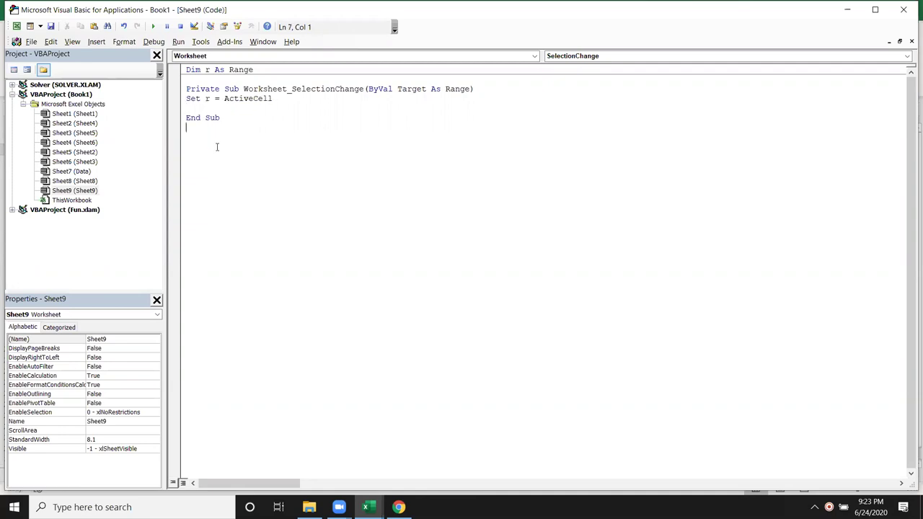
left_click(639, 57)
left_click(620, 105)
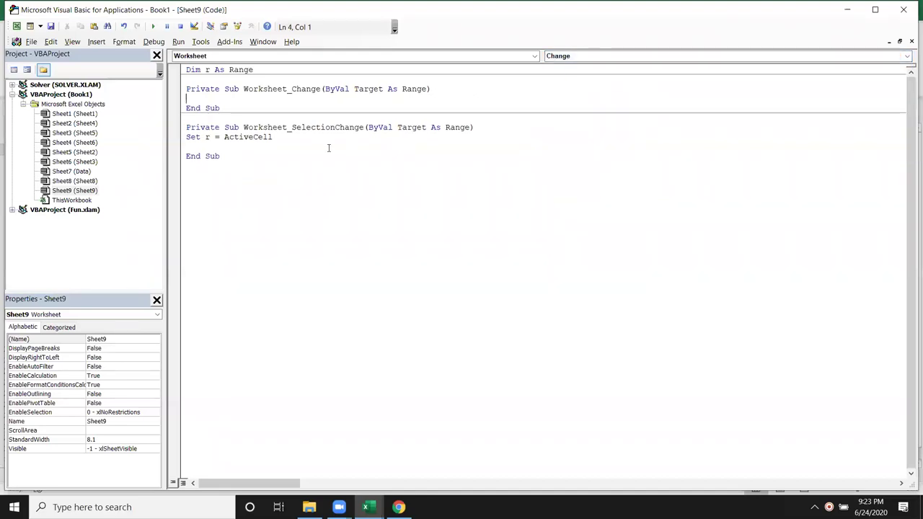
key("Return")
key("alt+F11")
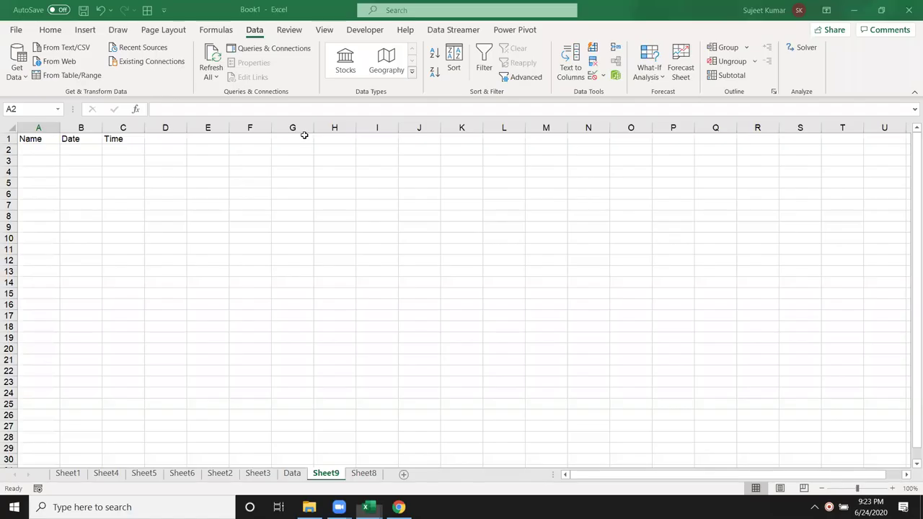
key("alt+F11")
type(".of")
key("Tab")
Finish the Offset(0,1).Value = Date line and paste a duplicate of it below.
type("(")
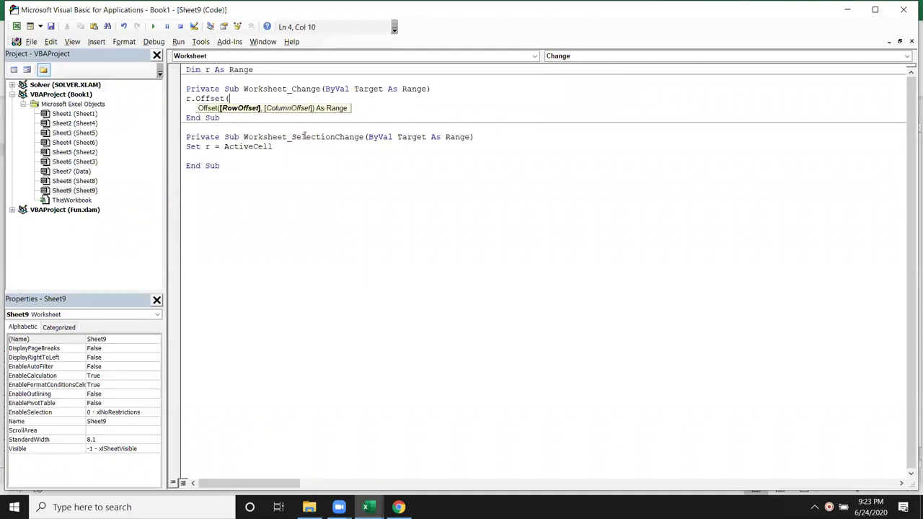
type("0,1).v")
key("Down")
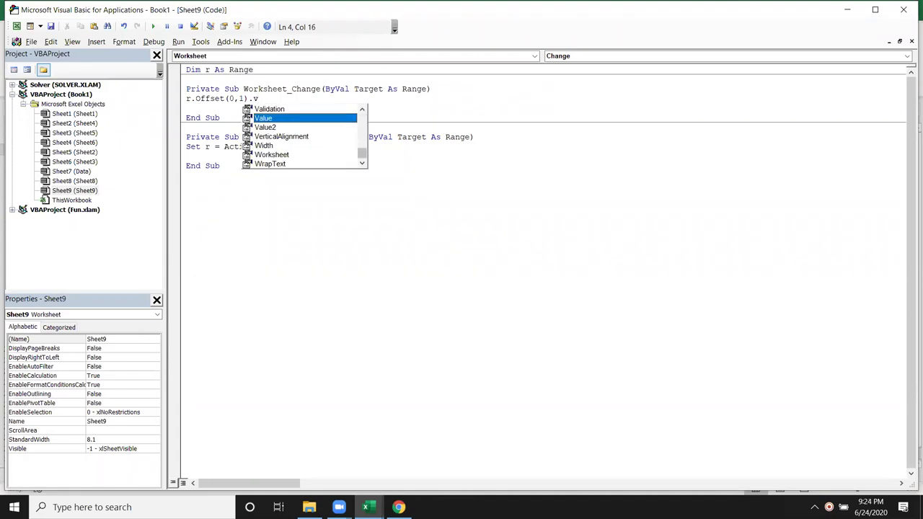
key("Tab")
type("=")
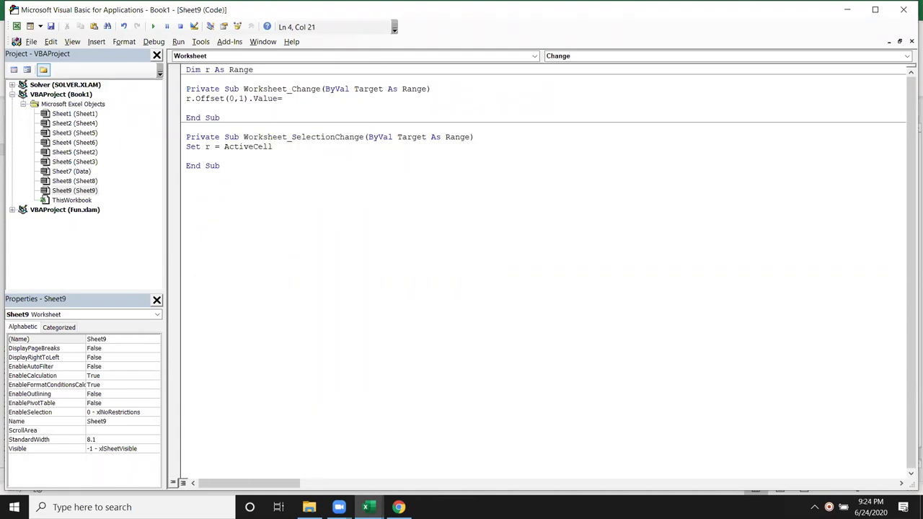
type("\"Da")
type("te")
key("BackSpace")
key("BackSpace")
key("BackSpace")
key("BackSpace")
key("BackSpace")
type("Date")
key("Return")
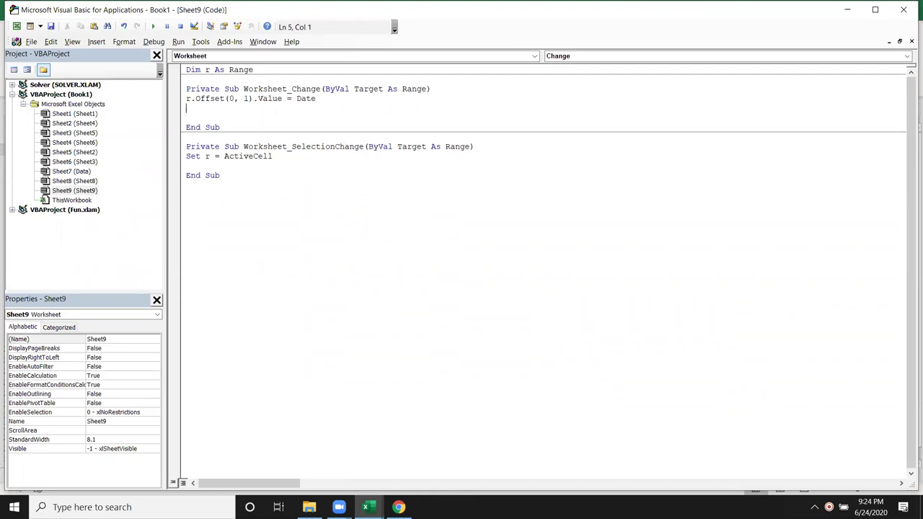
key("shift+Up")
key("ctrl+c")
key("Down")
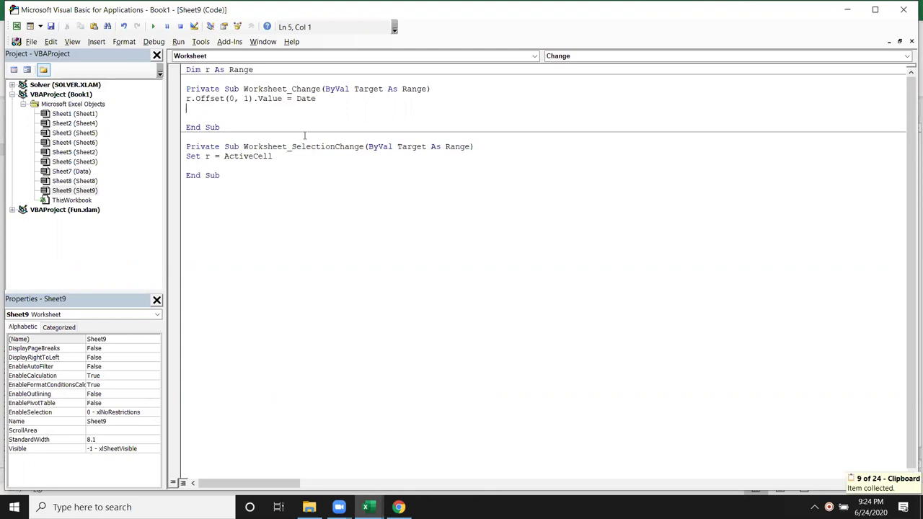
key("ctrl+v")
Change the duplicate to Offset(0,2).Value = Format(Now,"HH:MM:SS") to stamp the time.
double_click(245, 108)
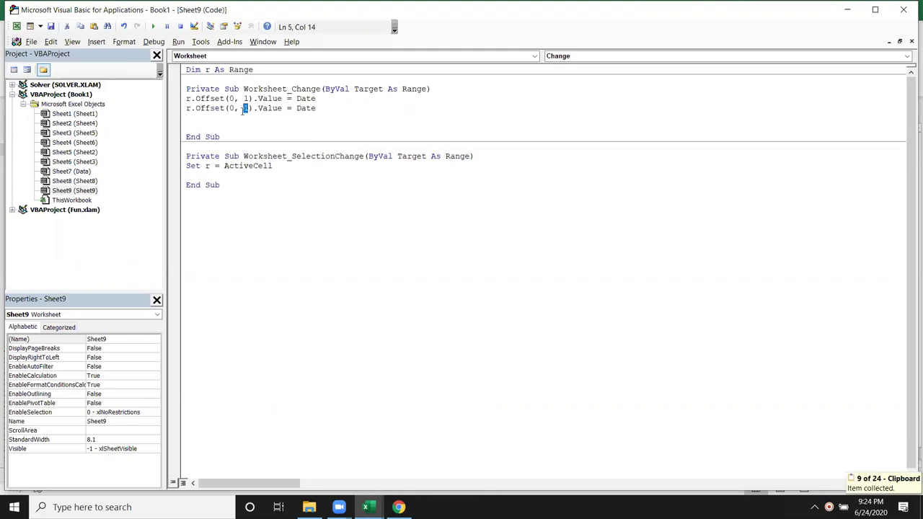
type("2")
double_click(309, 110)
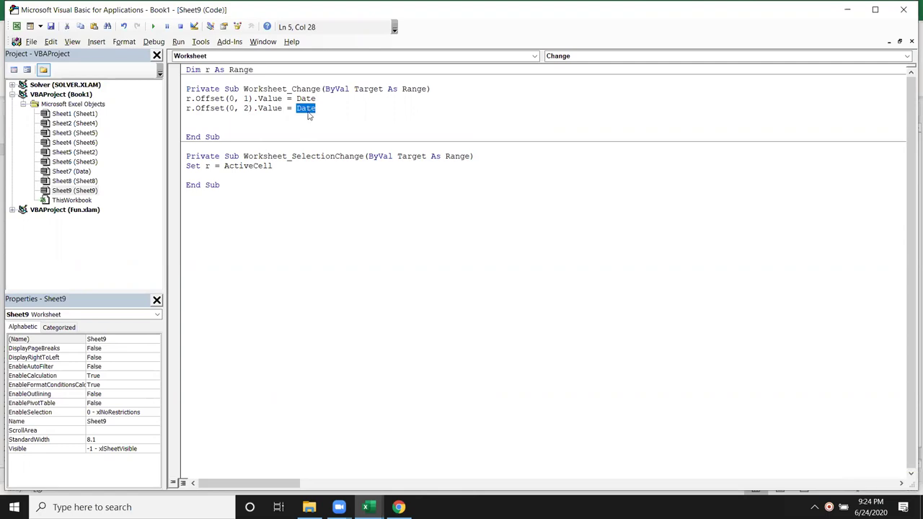
type("format(")
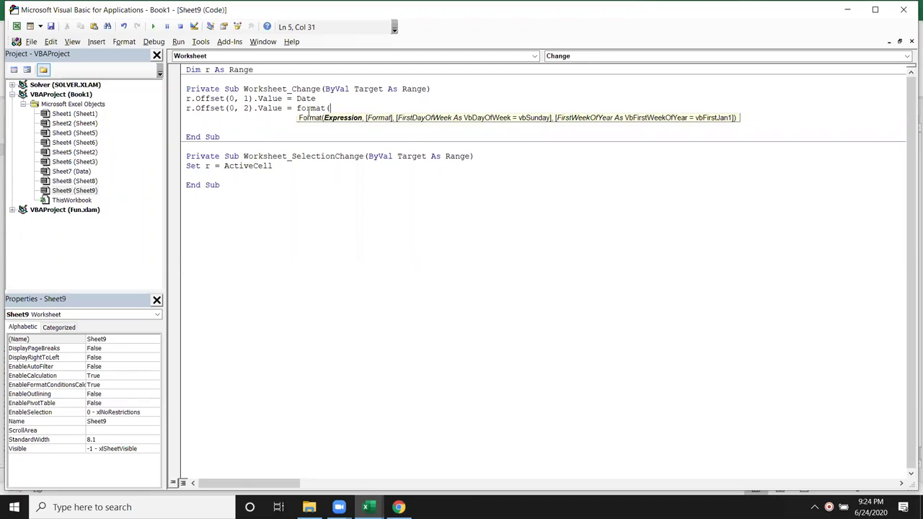
type("now")
type(",\"")
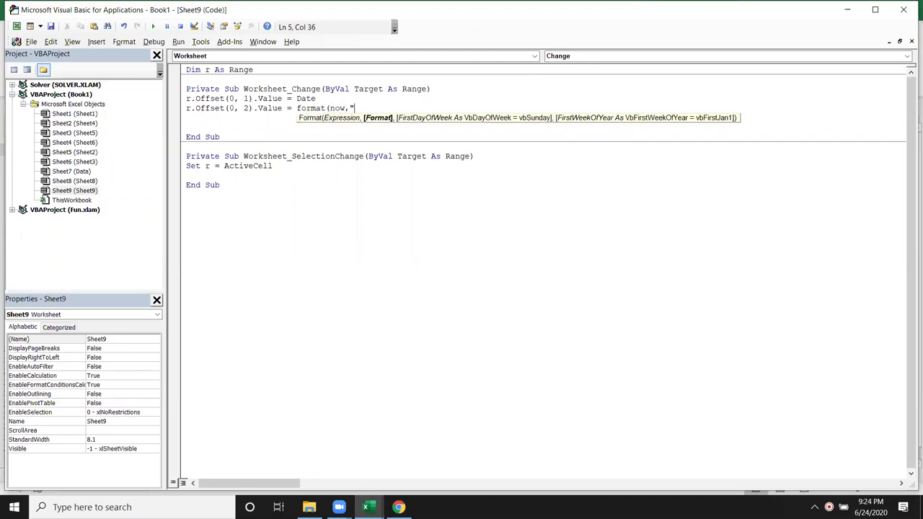
type("HH:MM:SS\")")
left_click(305, 112)
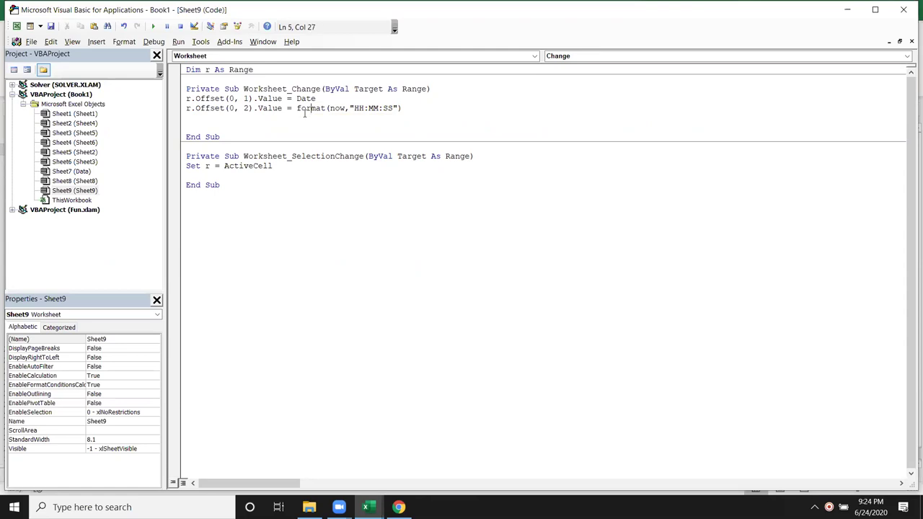
left_click(216, 116)
key("alt+F11")
key("alt+F11")
Insert Application.EnableEvents = False above the two offset lines.
left_click(186, 101)
key("Return")
key("Up")
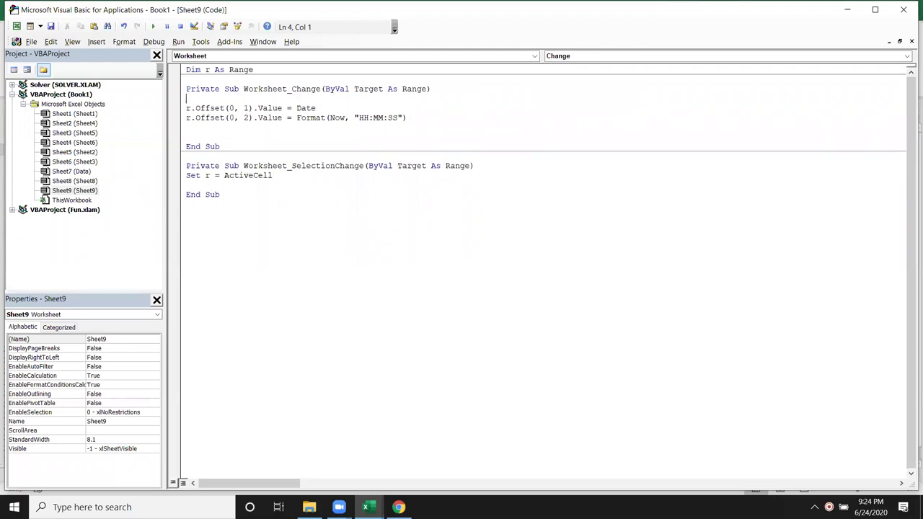
type("application.do")
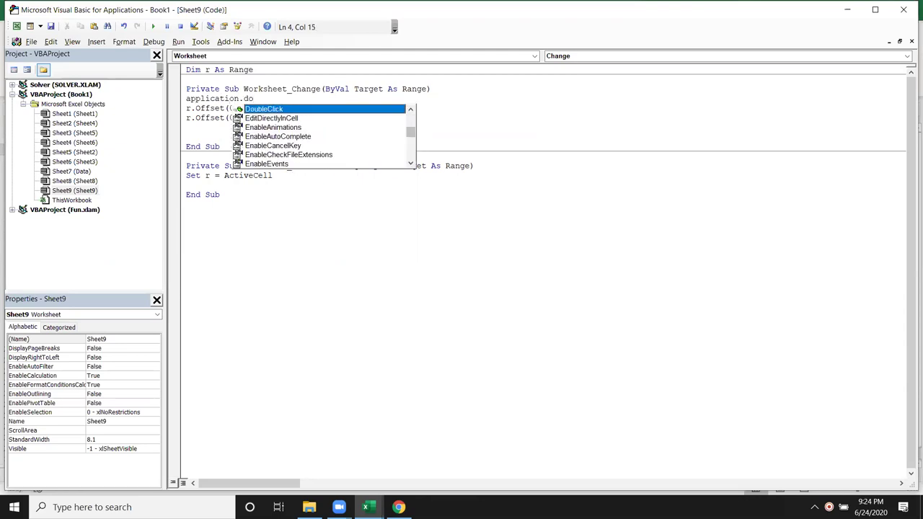
key("BackSpace")
key("BackSpace")
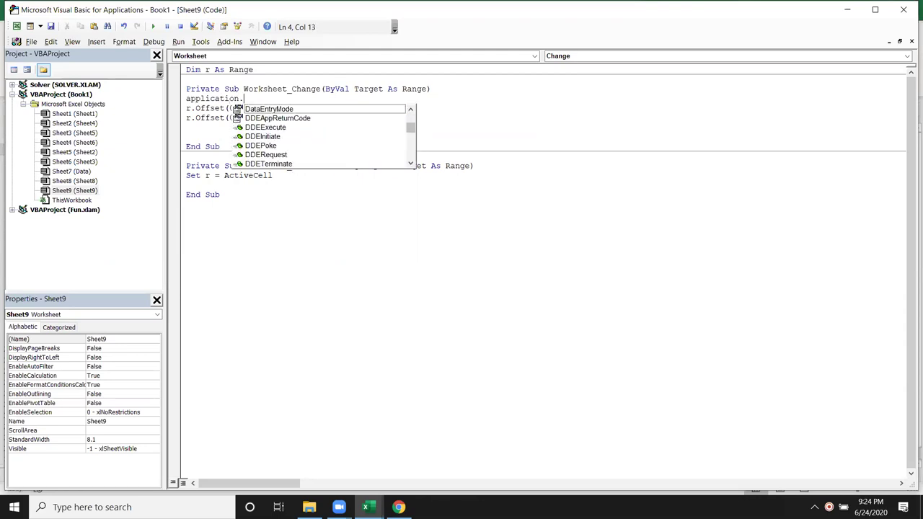
type("en")
key("Down")
key("Down")
key("Down")
key("Down")
key("Tab")
type("=fa")
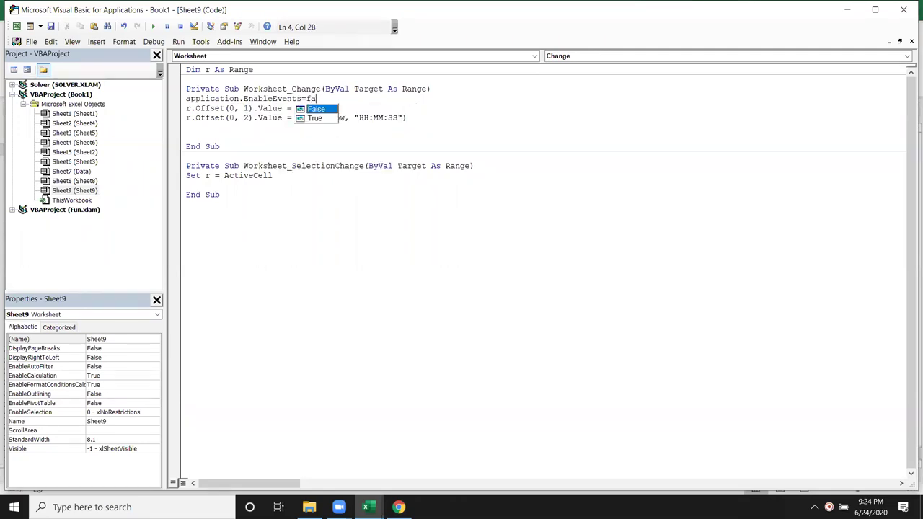
key("Tab")
left_click(207, 128)
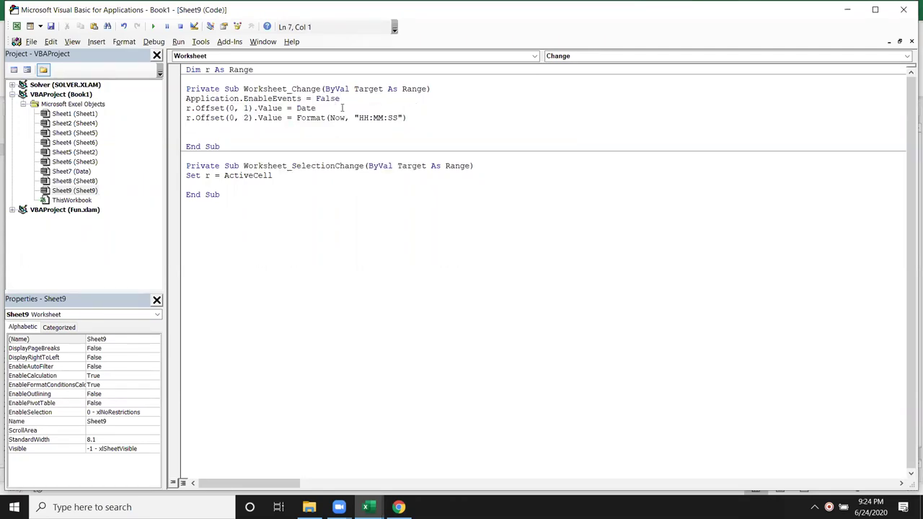
Add Application.EnableEvents = True below the offset lines and return to Excel.
left_click_drag(344, 99, 186, 116)
left_click(182, 101)
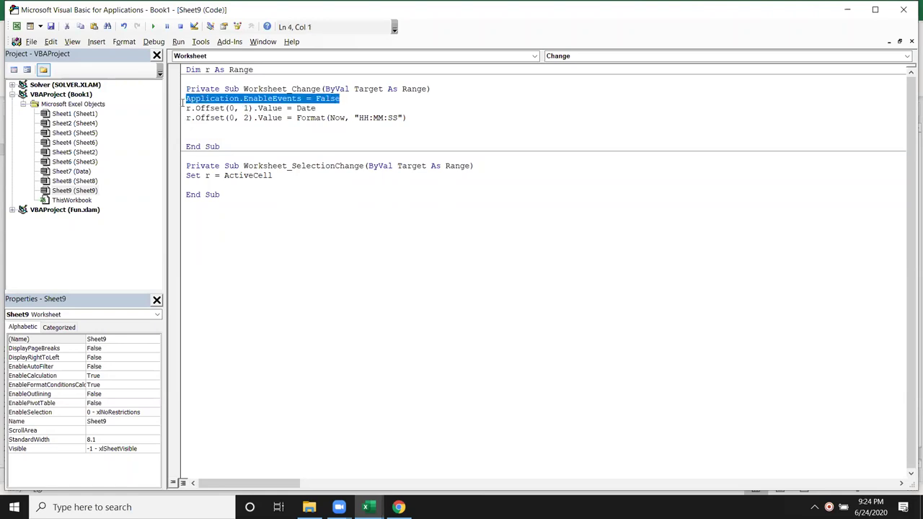
key("ctrl+c")
left_click(214, 119)
left_click(209, 127)
key("ctrl+v")
key("BackSpace")
key("BackSpace")
key("BackSpace")
type("true")
left_click(347, 154)
key("alt+F11")
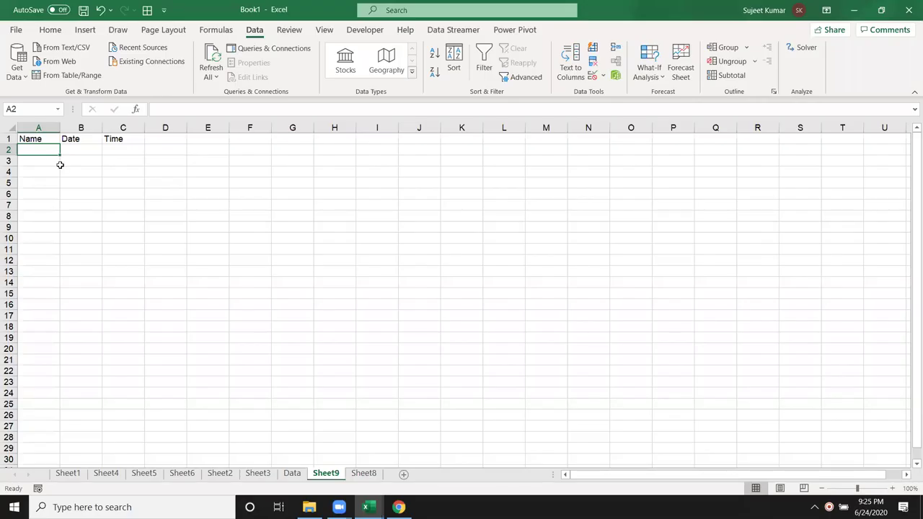
Enter a name in A2, debug the resulting run-time error 91, and reset the macro.
type("Puja")
key("Return")
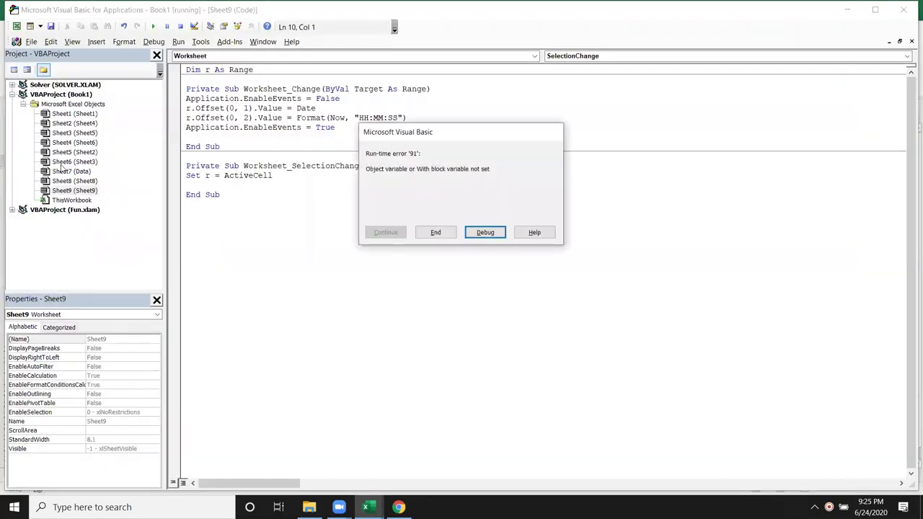
left_click(485, 232)
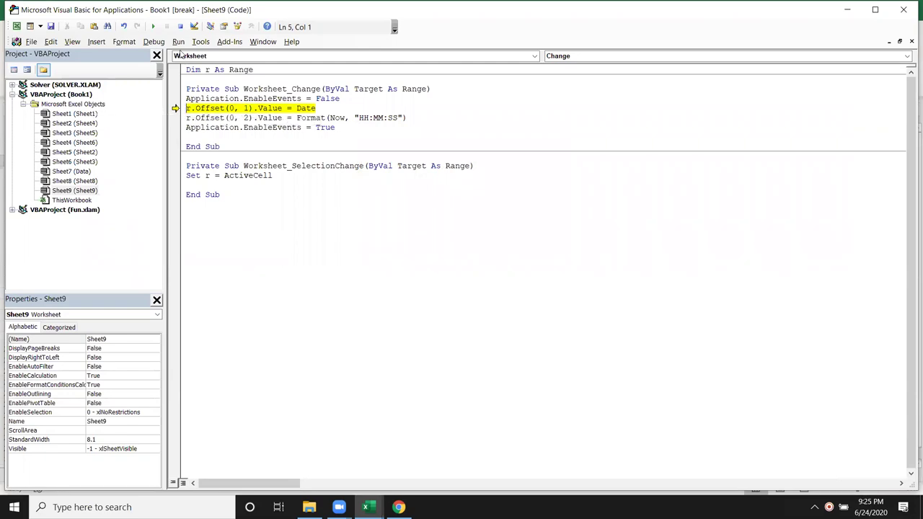
left_click(180, 26)
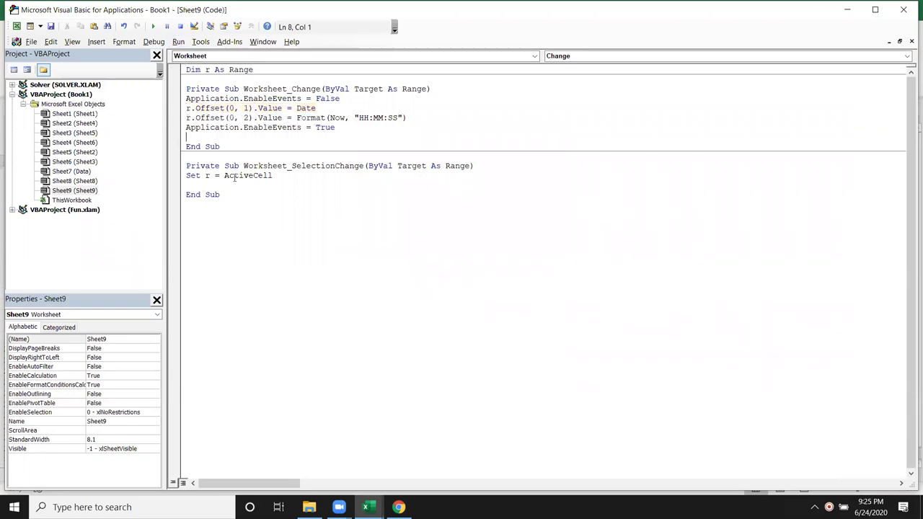
key("alt+F11")
left_click(110, 258)
Re-enter the name in A2 and compare with the Sheet9 code when no date appears.
left_click(40, 152)
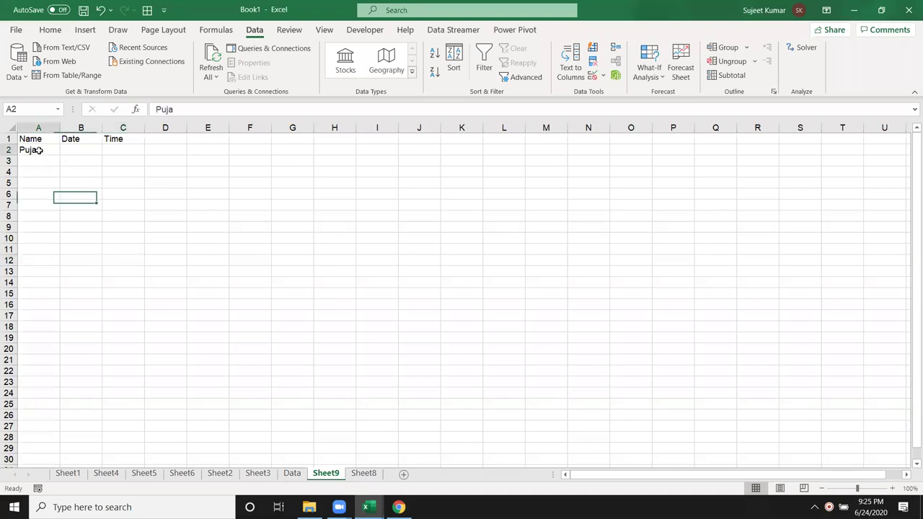
type("Puja")
key("Return")
key("alt+F11")
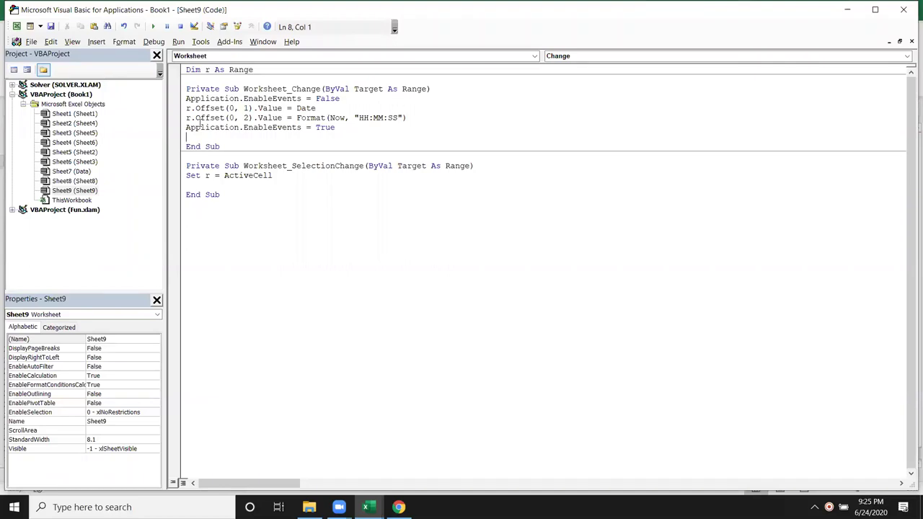
key("alt+F11")
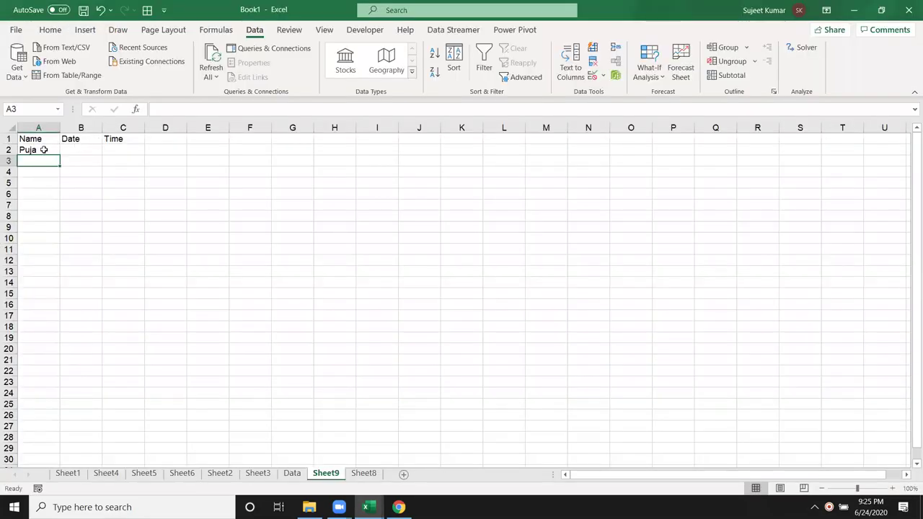
key("Return")
key("alt+F11")
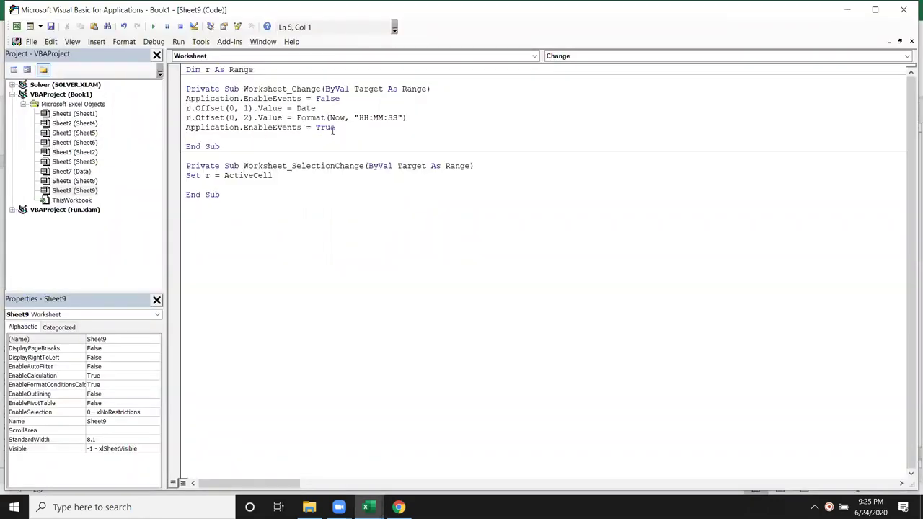
Create Sub rr() containing Application.EnableEvents = True and run it.
left_click_drag(334, 128, 185, 131)
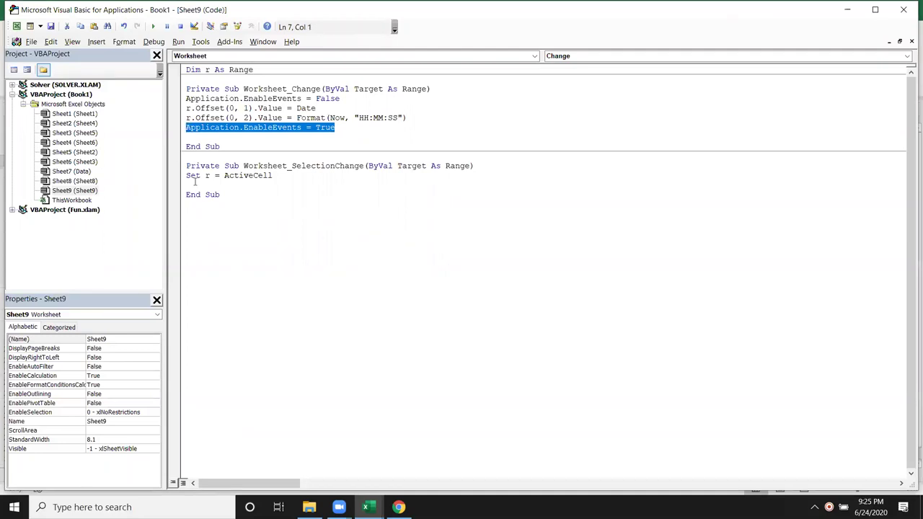
key("ctrl+c")
left_click(212, 241)
type("ub rr()")
key("Return")
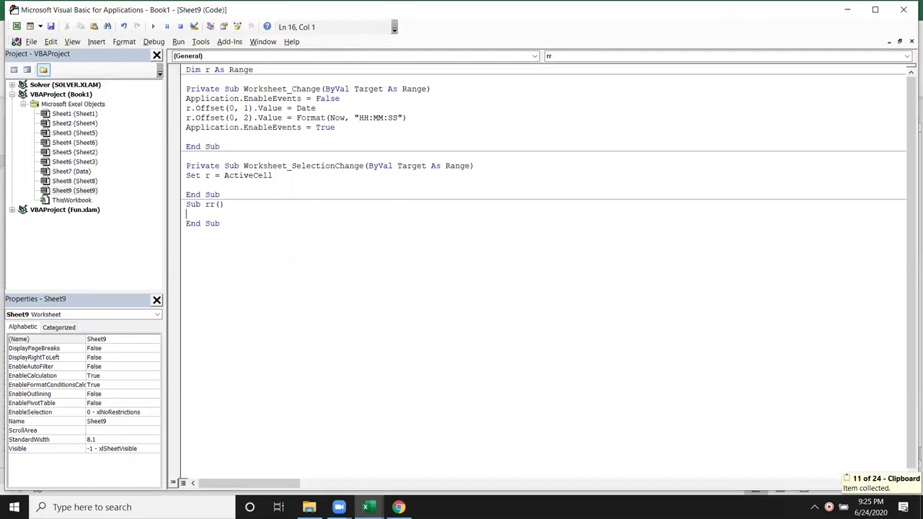
key("ctrl+v")
left_click(220, 214)
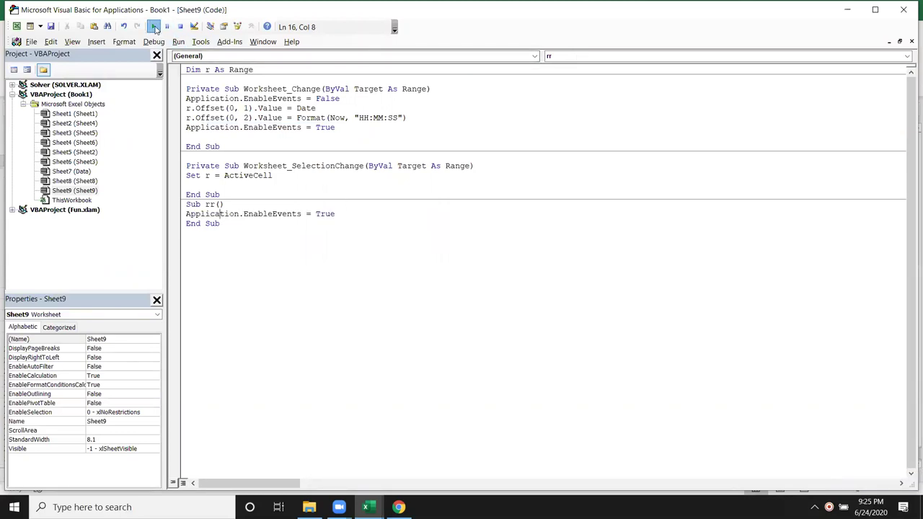
left_click(227, 165)
Enter names in A2 and A3 so their dates and times fill in automatically.
key("alt+F11")
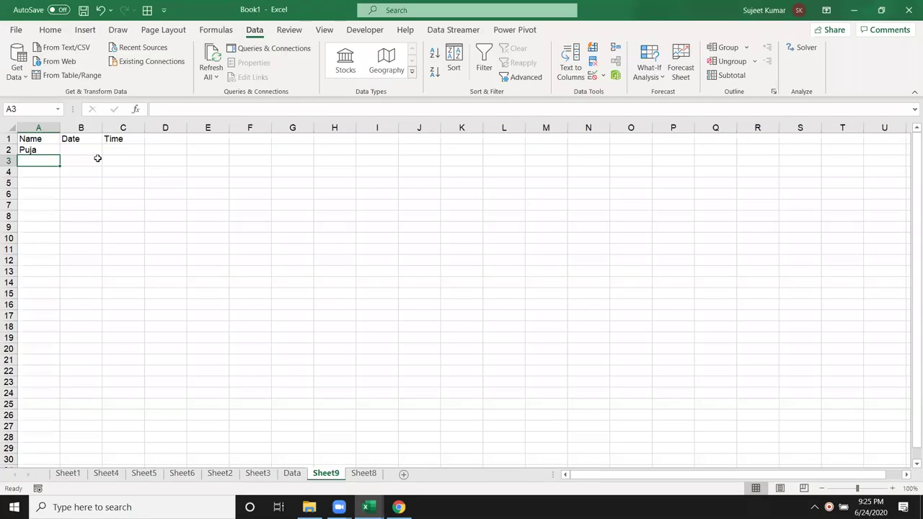
left_click(50, 150)
type("Puja")
key("Return")
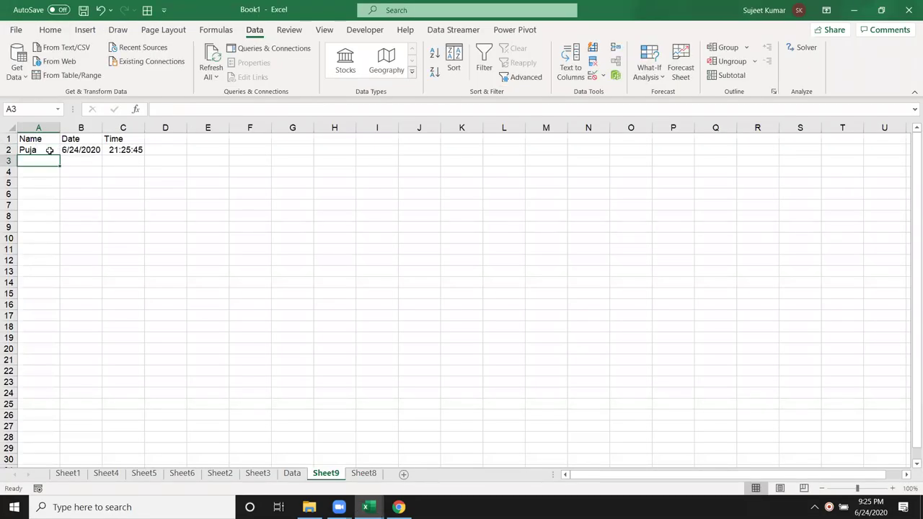
type("Neha")
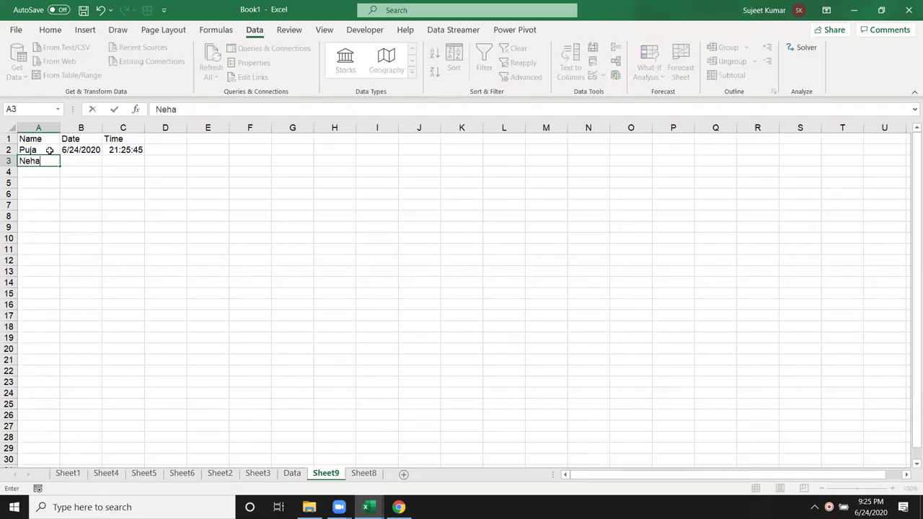
key("Return")
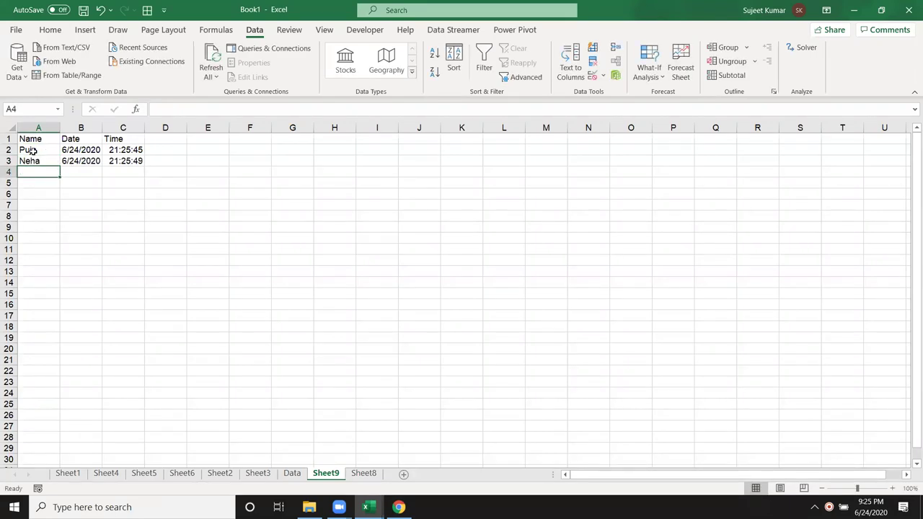
Inspect the stamped entries, confirming B2 holds 6/24/2020, then go back to the code.
left_click_drag(32, 151, 113, 169)
left_click(86, 206)
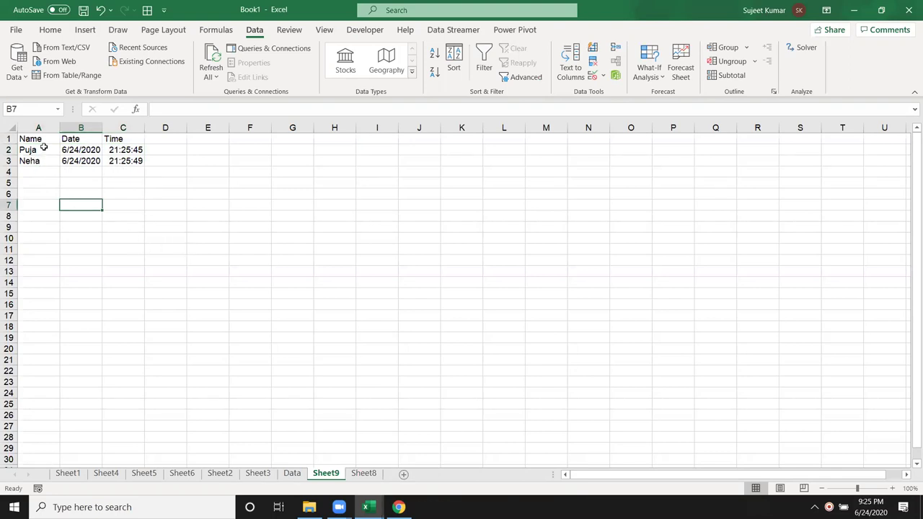
left_click(45, 153)
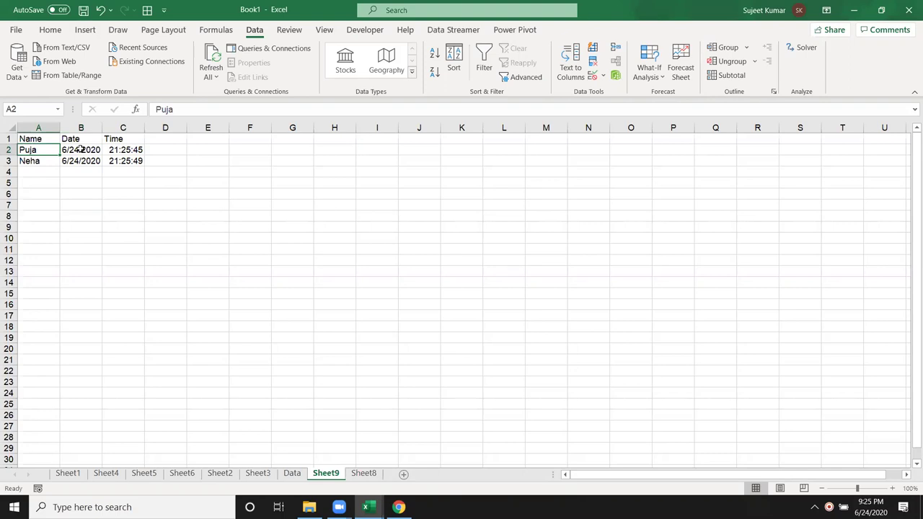
left_click(81, 149)
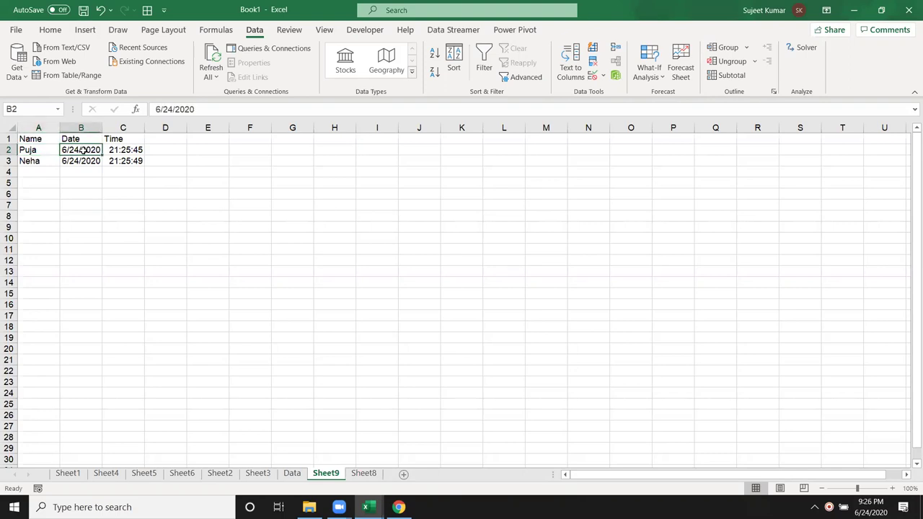
left_click(36, 150)
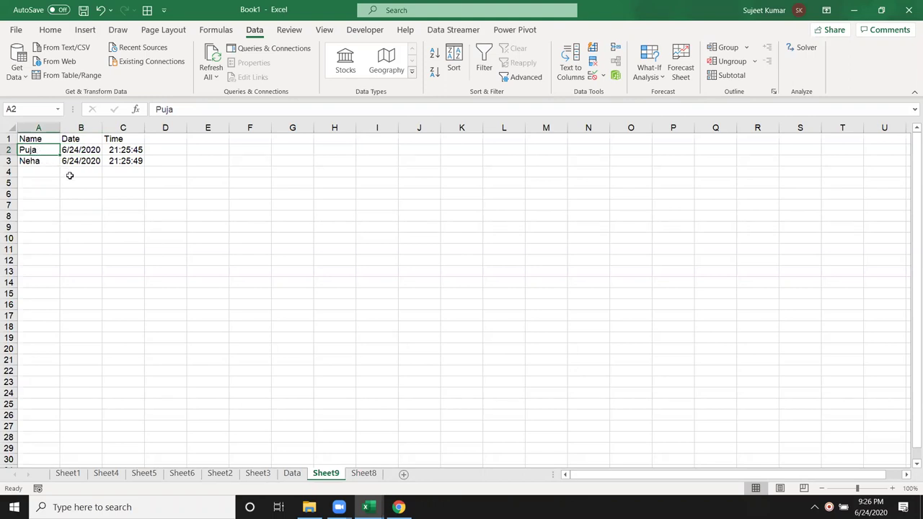
key("alt+F11")
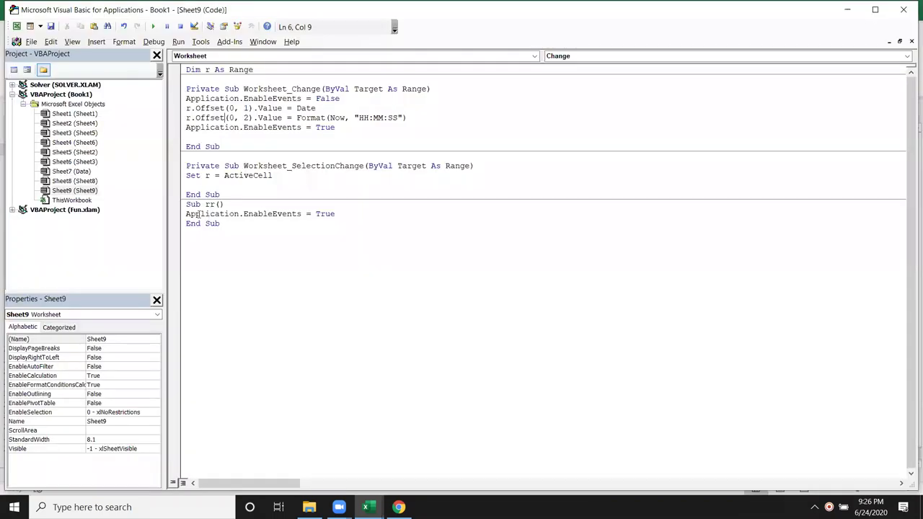
key("alt+F11")
key("alt+F11")
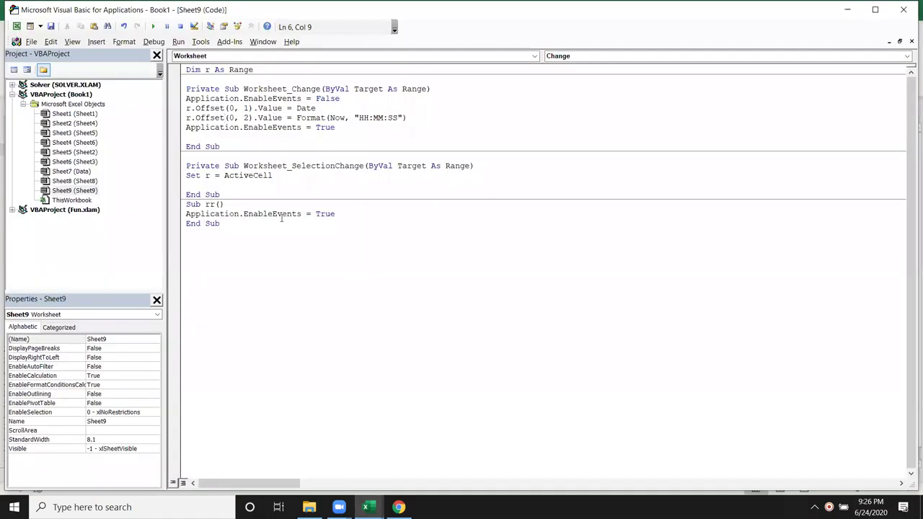
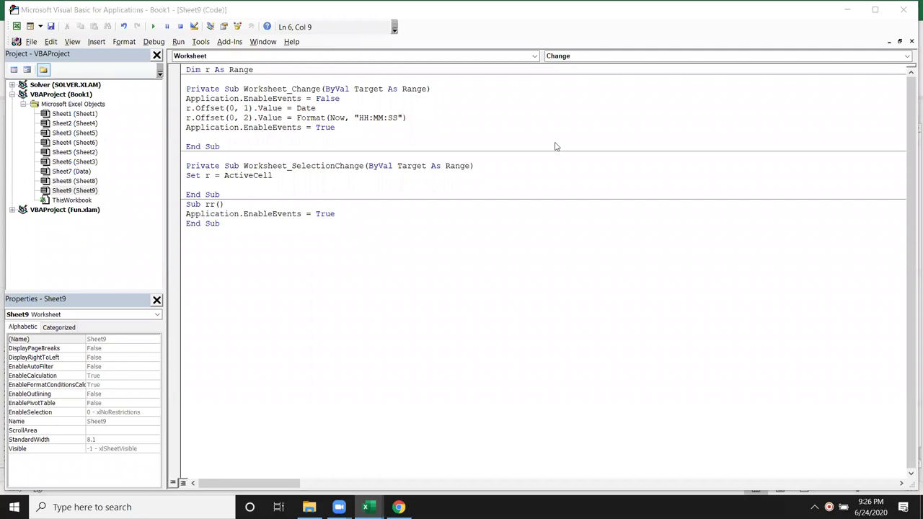
Leave the Sheet9 Change procedure and bring the Book1 Excel window to the front.
left_click(233, 145)
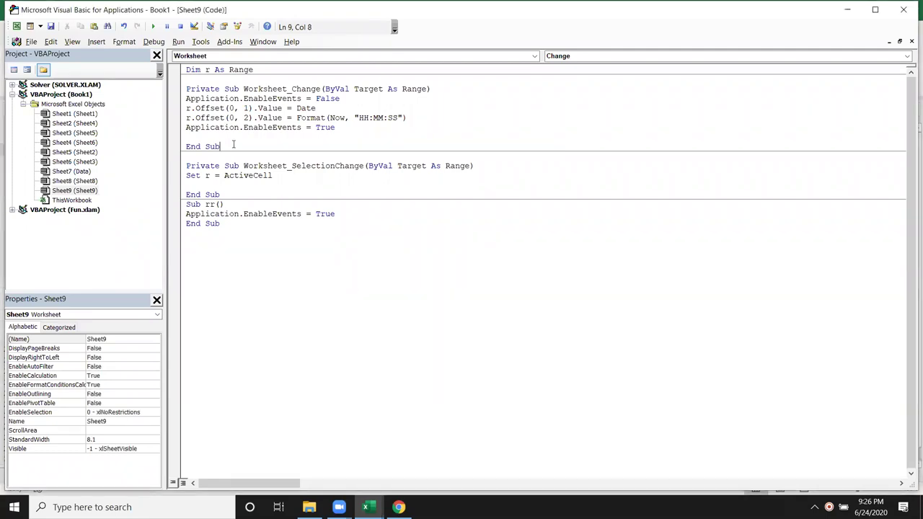
key("alt+Tab")
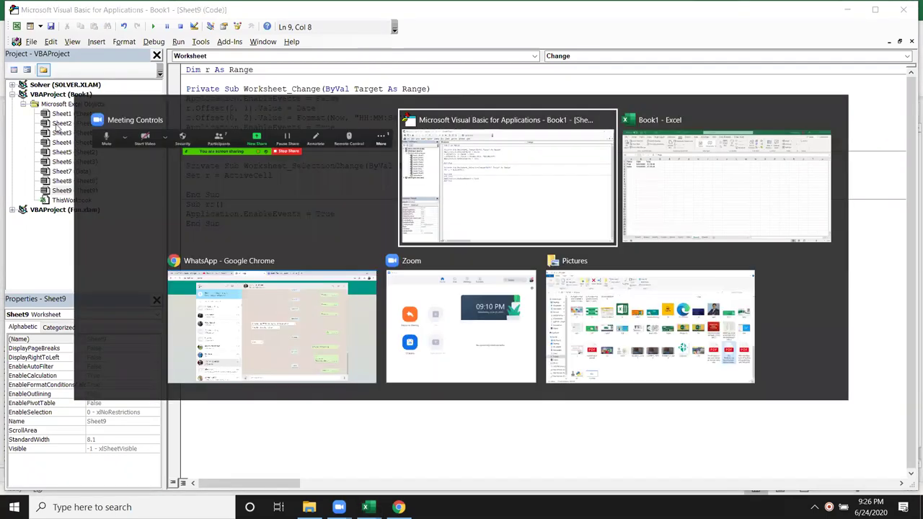
key("Tab")
Start recording a new macro under the default name Macro1.
left_click_drag(134, 162, 31, 138)
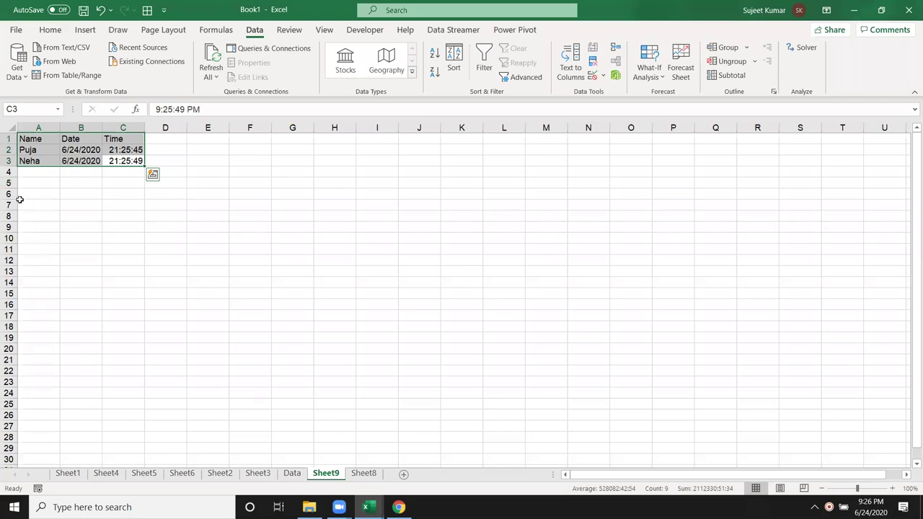
left_click_drag(26, 176, 122, 177)
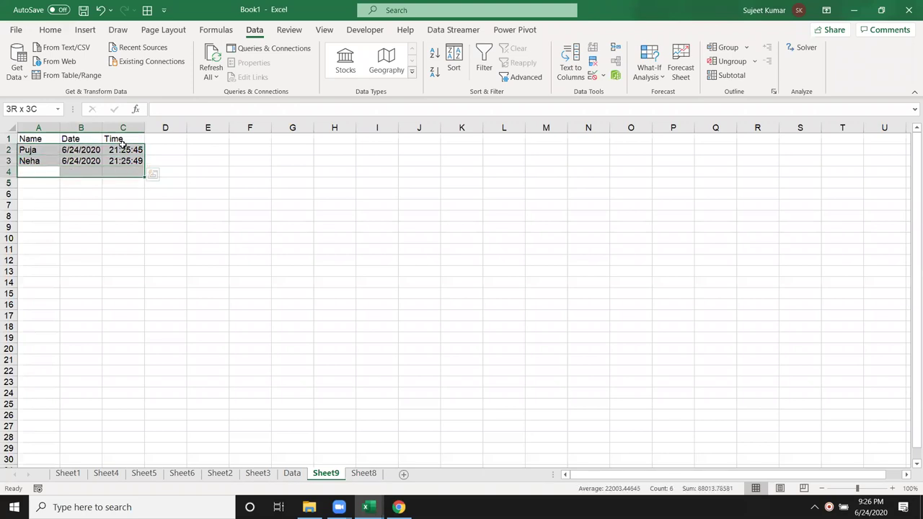
left_click_drag(122, 177, 124, 150)
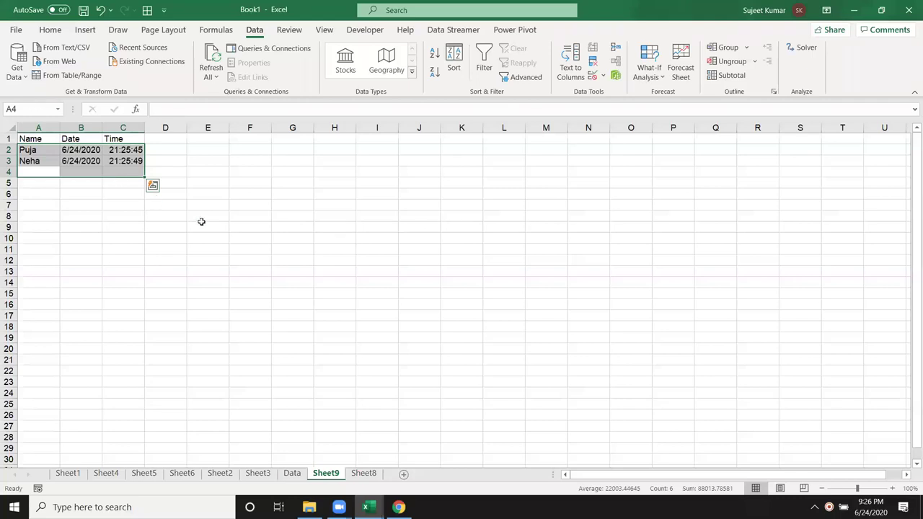
left_click(53, 172)
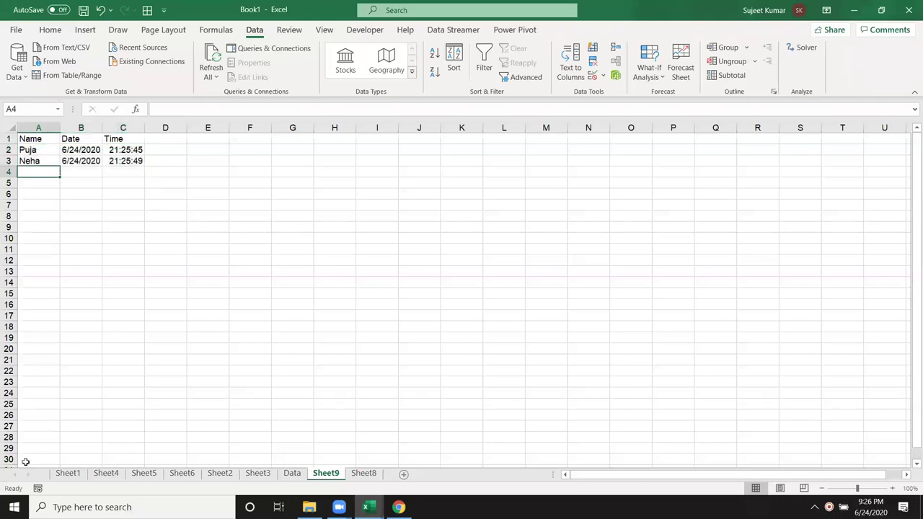
left_click(38, 488)
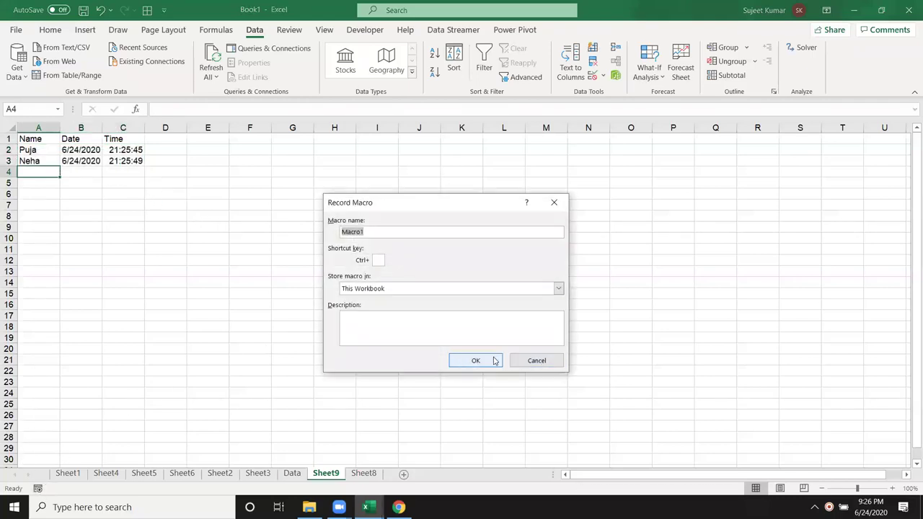
left_click(476, 360)
Select the whole sheet and clear the Locked option in Format Cells > Protection.
left_click_drag(42, 141, 129, 161)
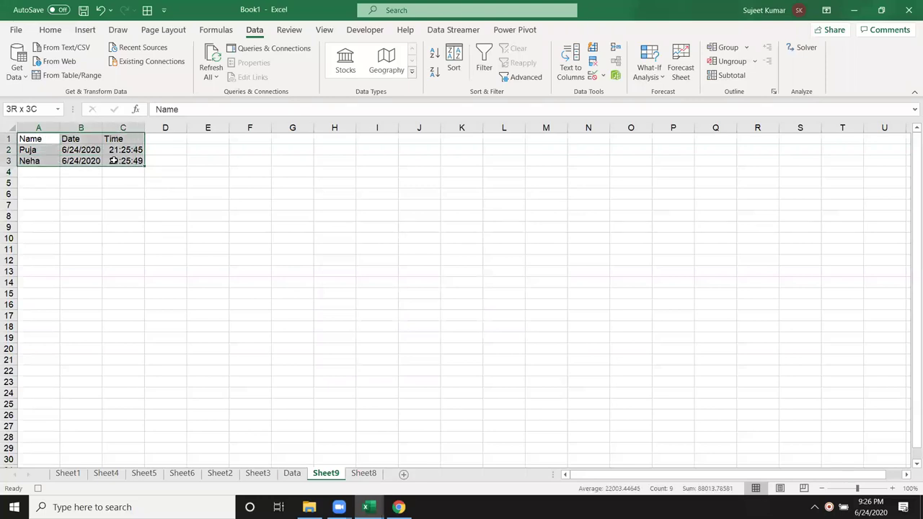
right_click(120, 162)
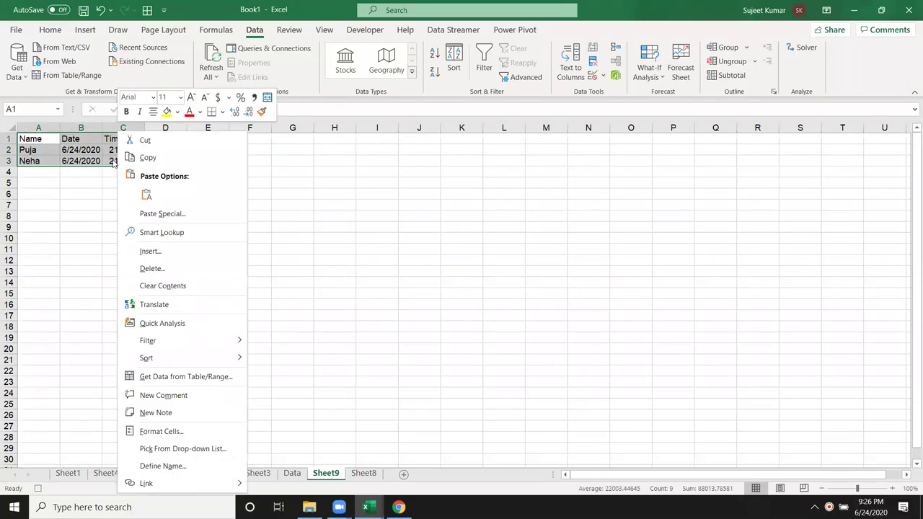
left_click(9, 129)
left_click(9, 129)
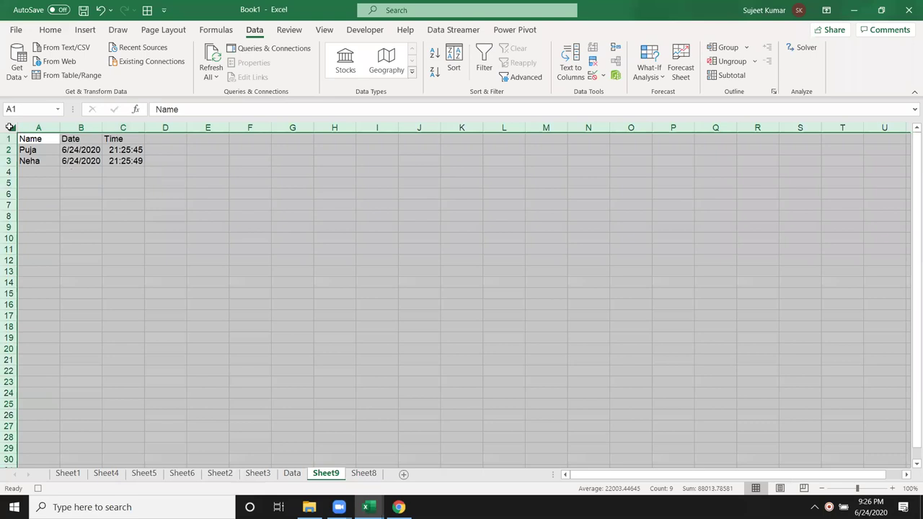
right_click(47, 146)
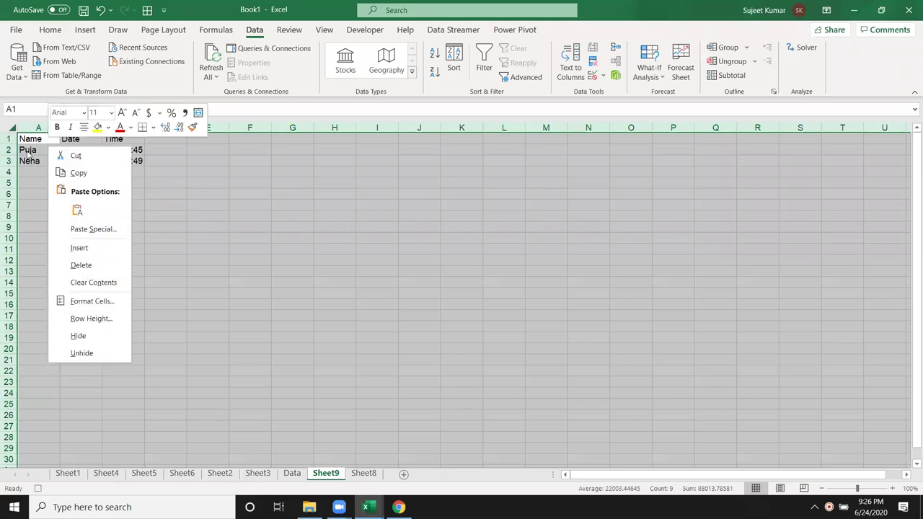
left_click(95, 301)
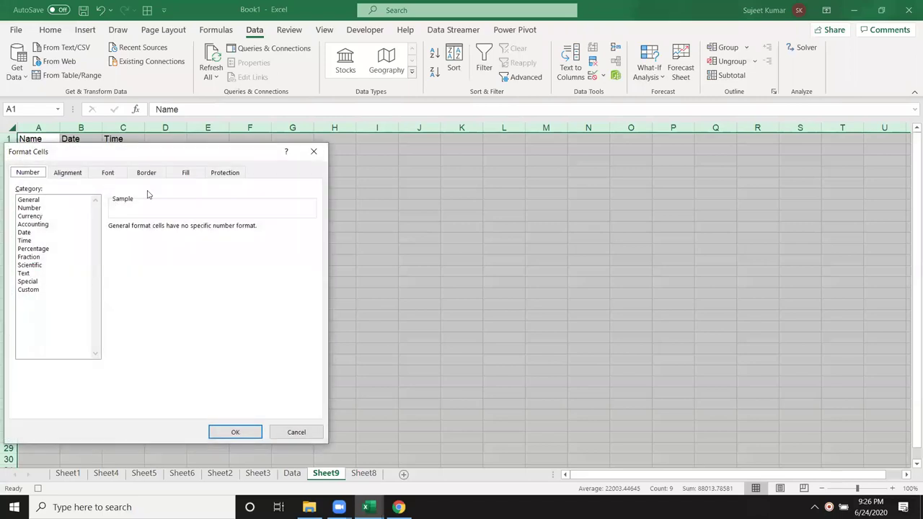
left_click(227, 176)
left_click(19, 189)
left_click(235, 432)
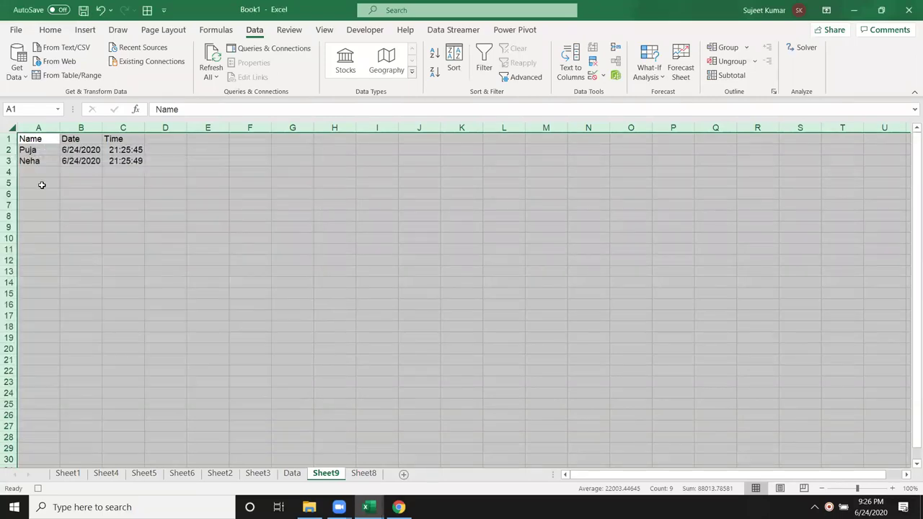
Re-lock only the table range A1:C3, then return to the VBA editor.
left_click_drag(41, 141, 113, 156)
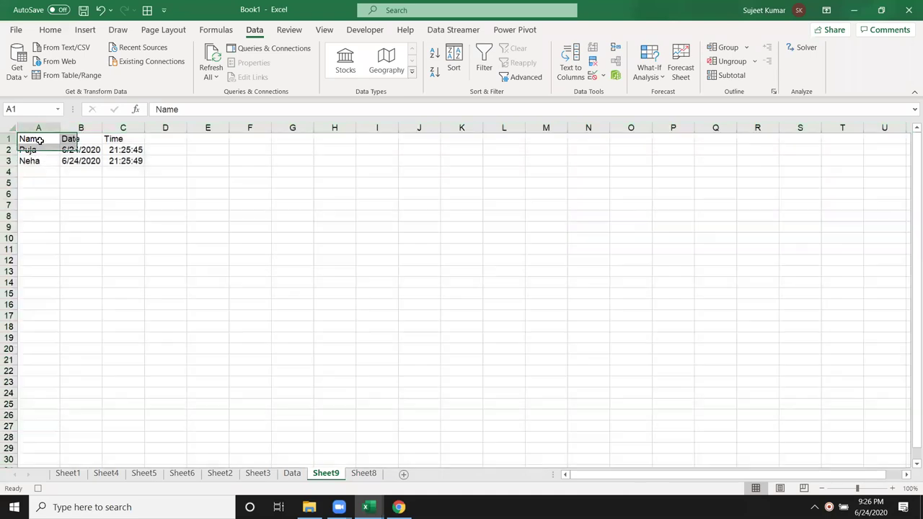
right_click(113, 155)
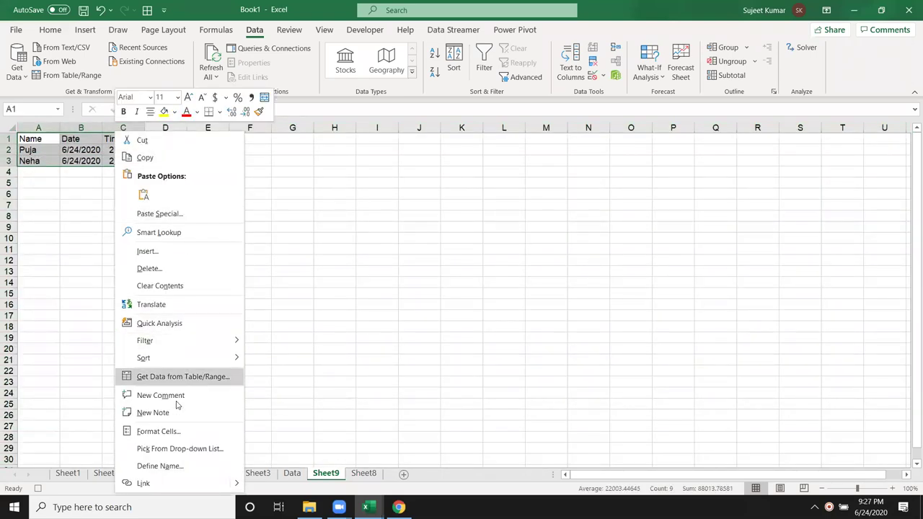
left_click(175, 431)
left_click(41, 237)
left_click(243, 478)
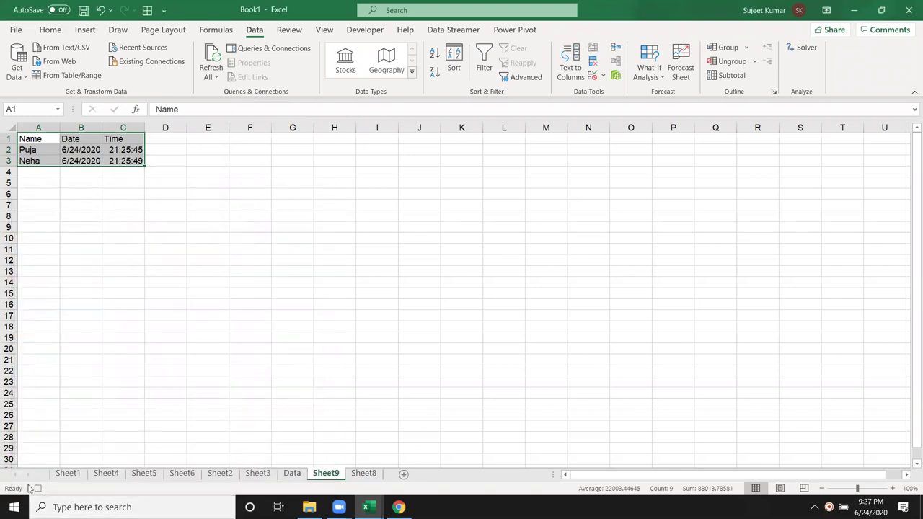
left_click(93, 160)
key("alt+Tab")
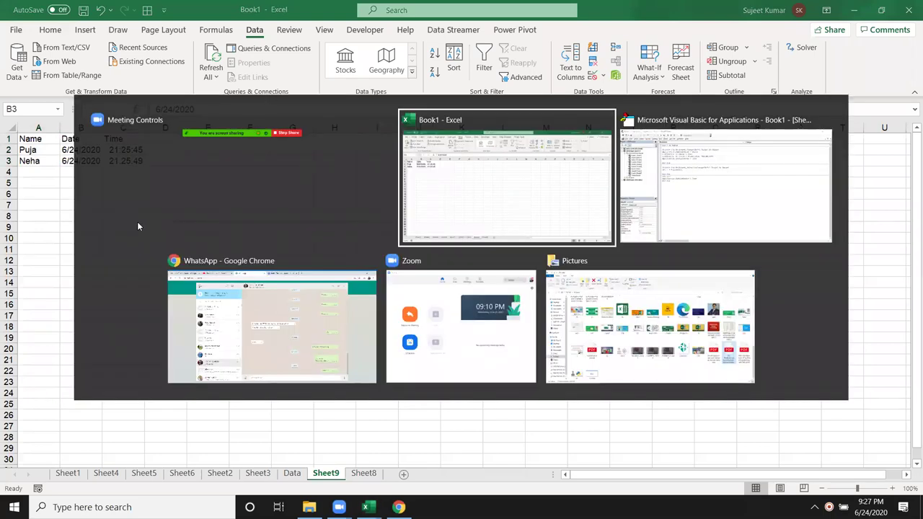
key("alt+Tab")
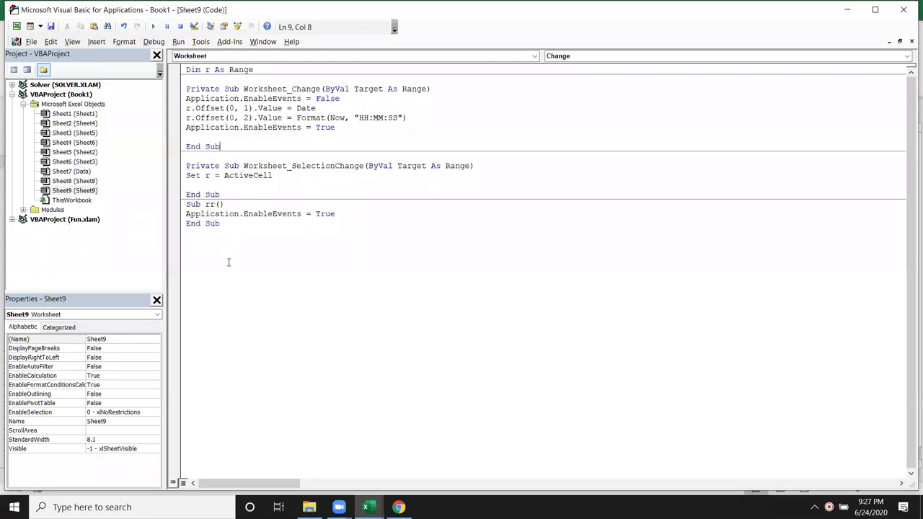
Open Macro1 in Module1 and cut its Cells.Select and Selection.Locked = False lines.
double_click(53, 210)
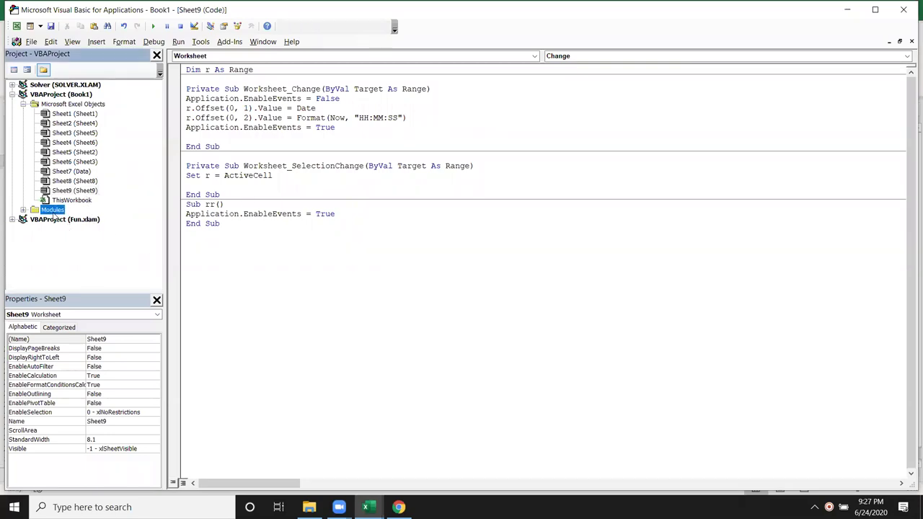
left_click(62, 220)
double_click(63, 220)
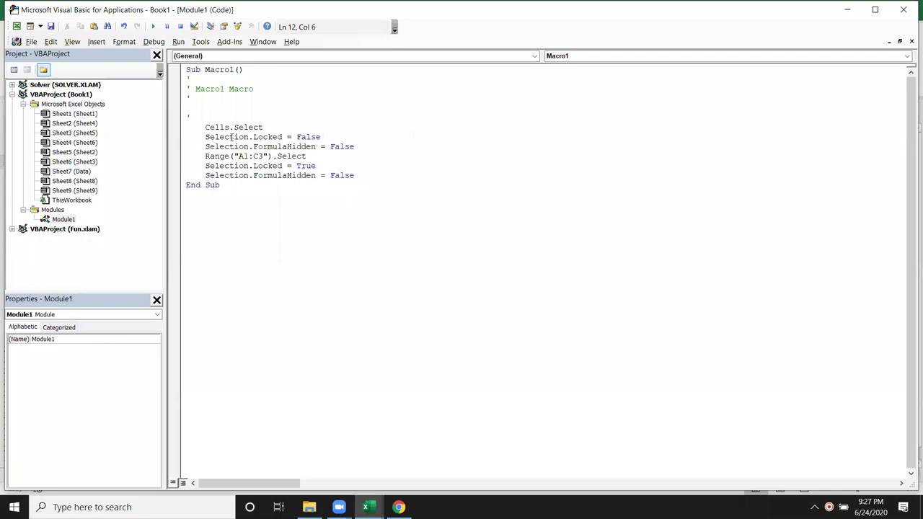
left_click_drag(205, 128, 337, 139)
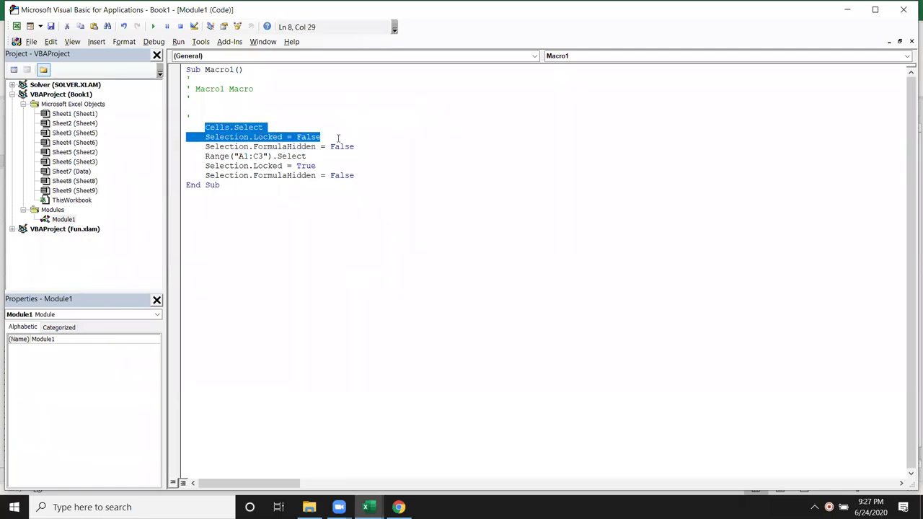
key("ctrl+x")
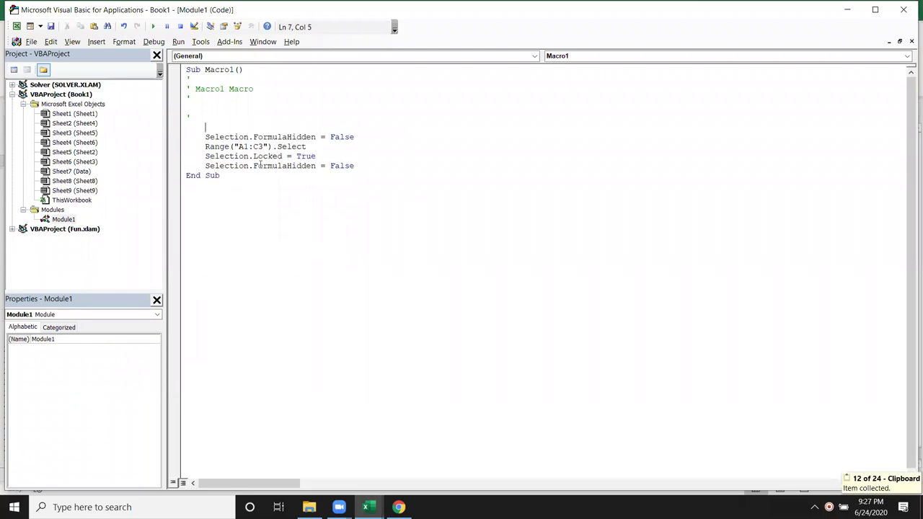
left_click(73, 200)
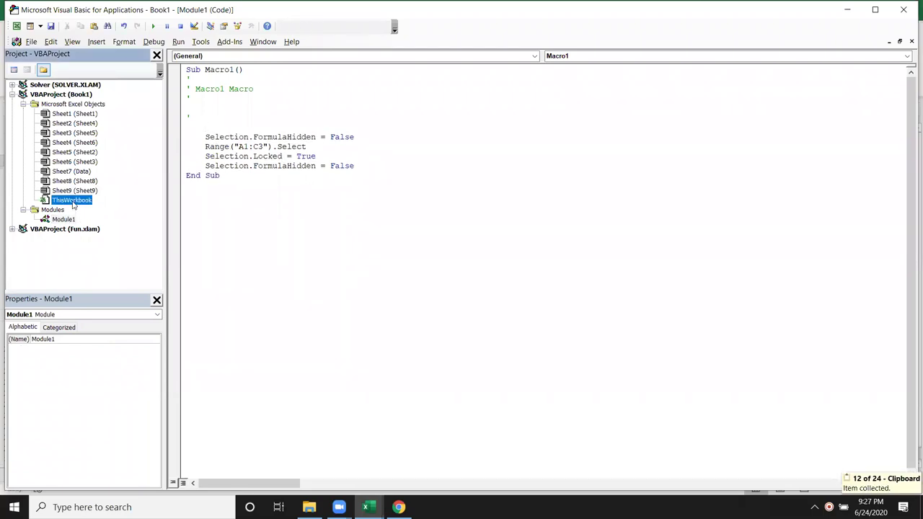
Paste the cut lines into Sheet9's Change procedure and condense them to Cells.Locked = False.
double_click(75, 190)
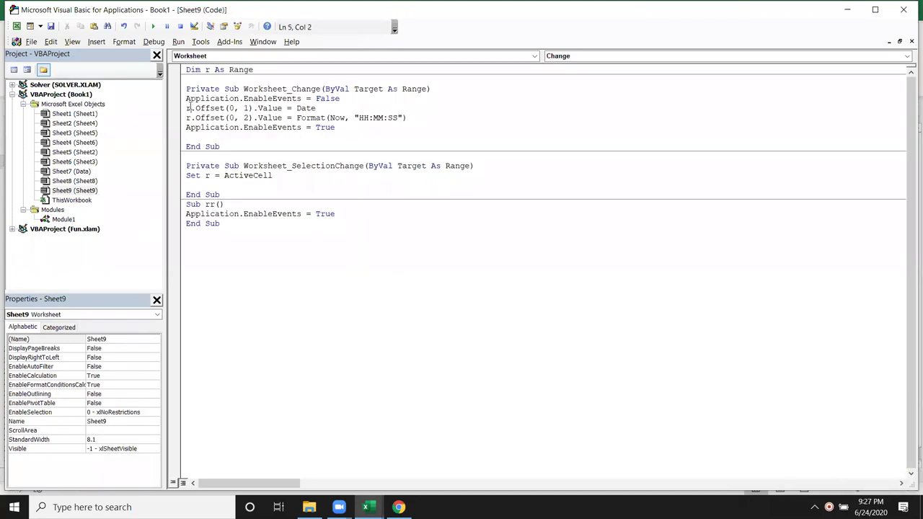
key("Left")
key("Return")
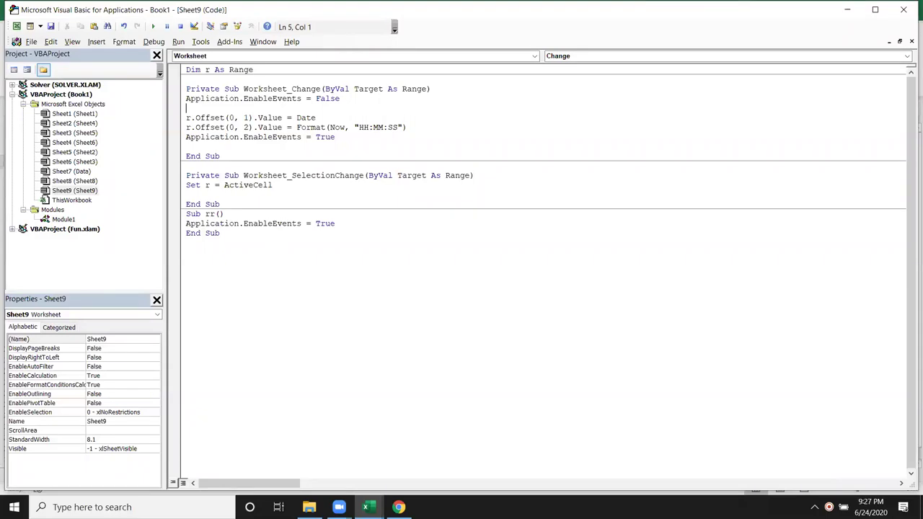
key("ctrl+v")
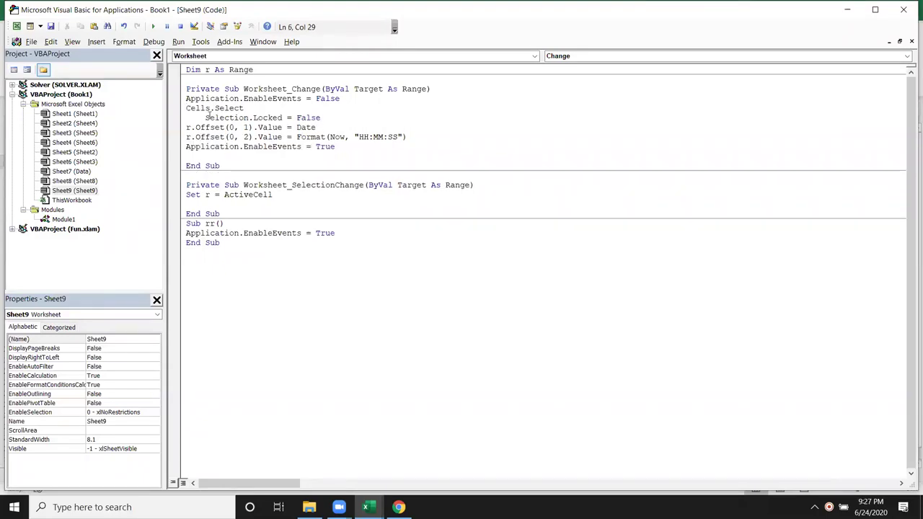
key("BackSpace")
key("BackSpace")
key("BackSpace")
left_click(317, 119)
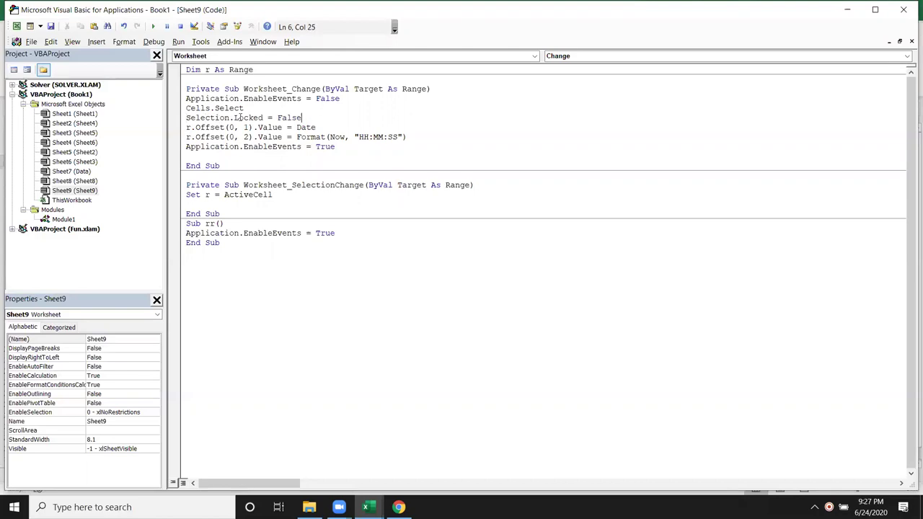
left_click_drag(235, 118, 329, 116)
key("ctrl+c")
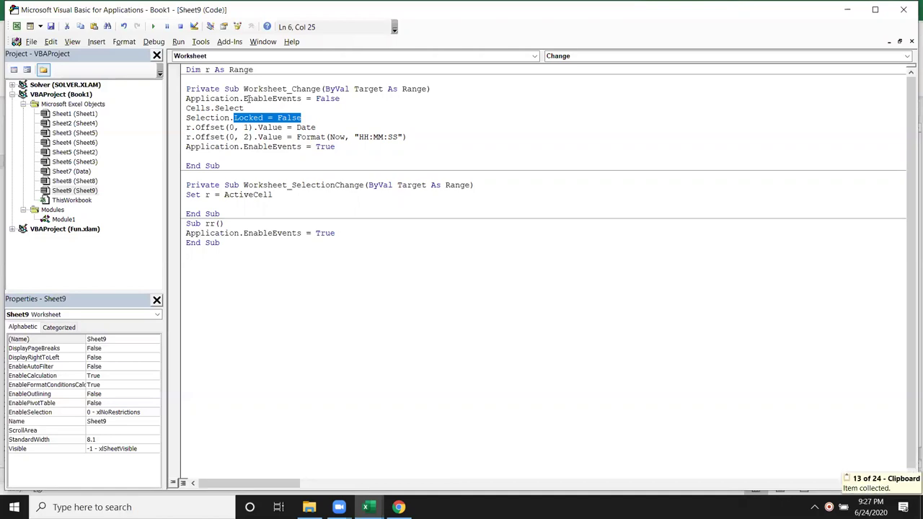
double_click(230, 108)
key("ctrl+v")
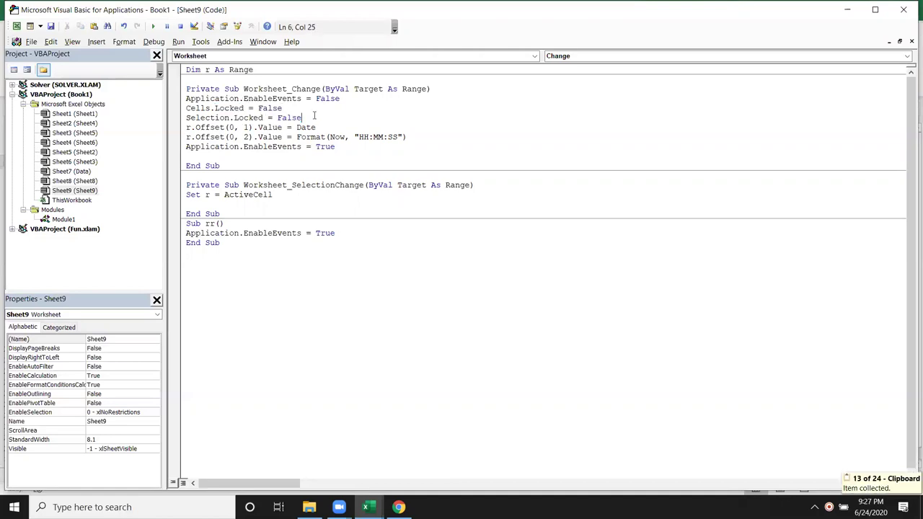
left_click_drag(306, 112, 185, 119)
left_click(314, 114)
key("Delete")
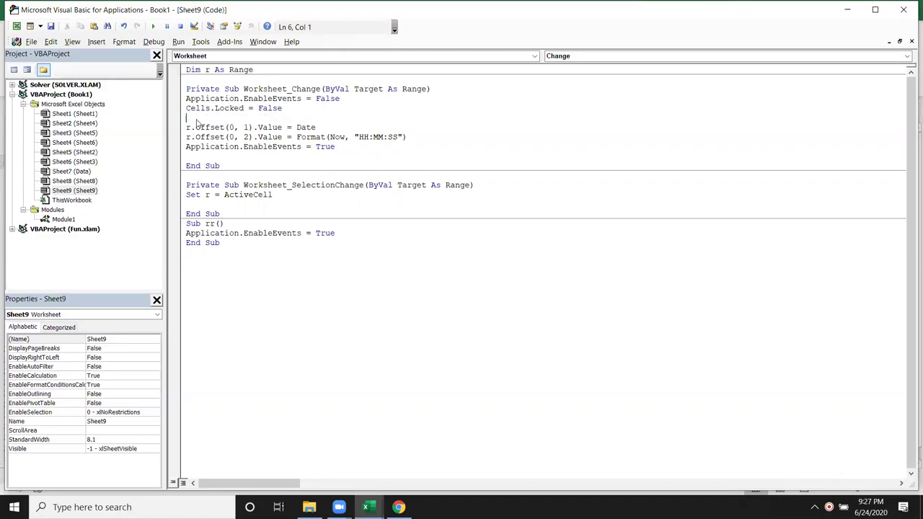
Add the line Range("A1").CurrentRegion.Locked = True.
type("ran")
type("ge")
type("(\"A1\").")
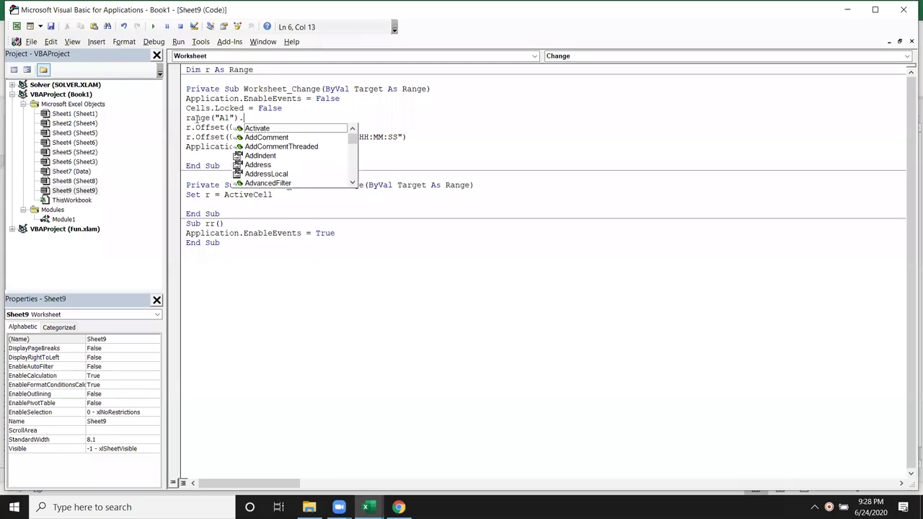
type("cu")
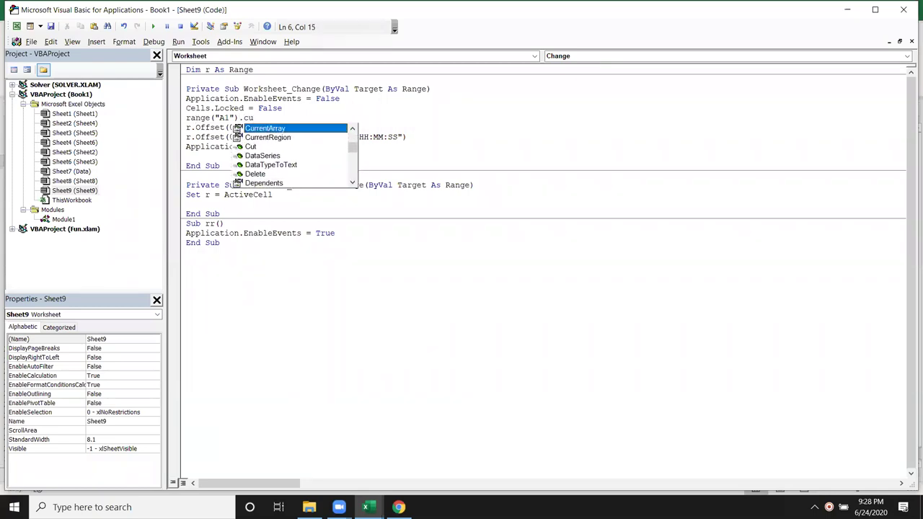
key("Down")
key("Tab")
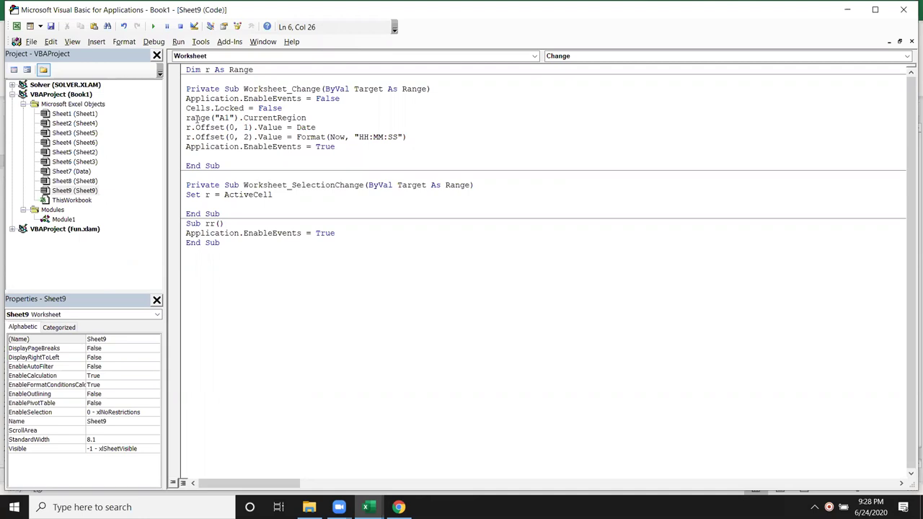
type(".")
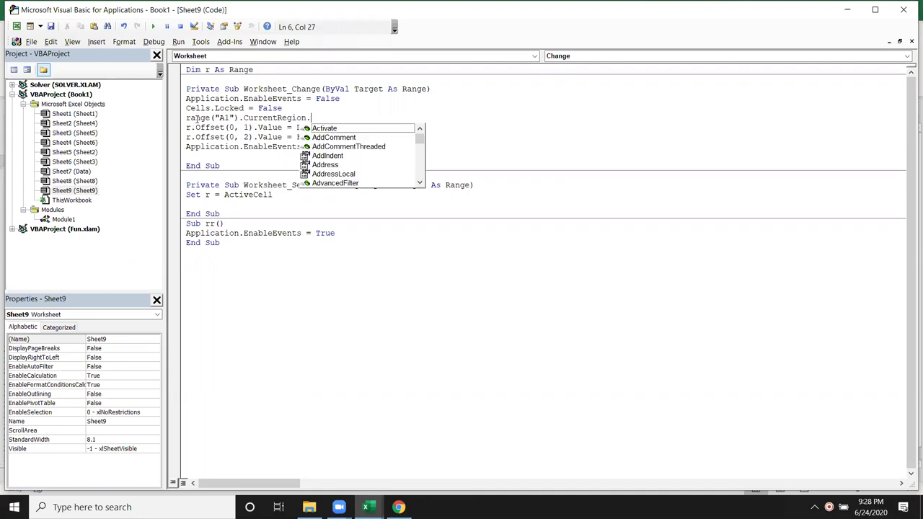
type("lo")
key("Down")
key("Tab")
type("=true")
key("Down")
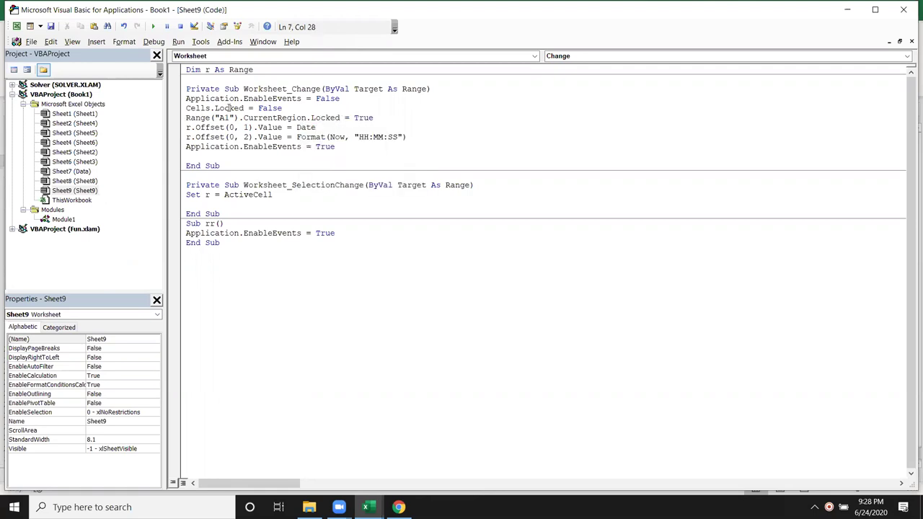
Move the CurrentRegion locking line below the time stamp, just before Application.EnableEvents = True.
left_click(373, 117)
left_click(375, 118)
left_click_drag(375, 118, 186, 118)
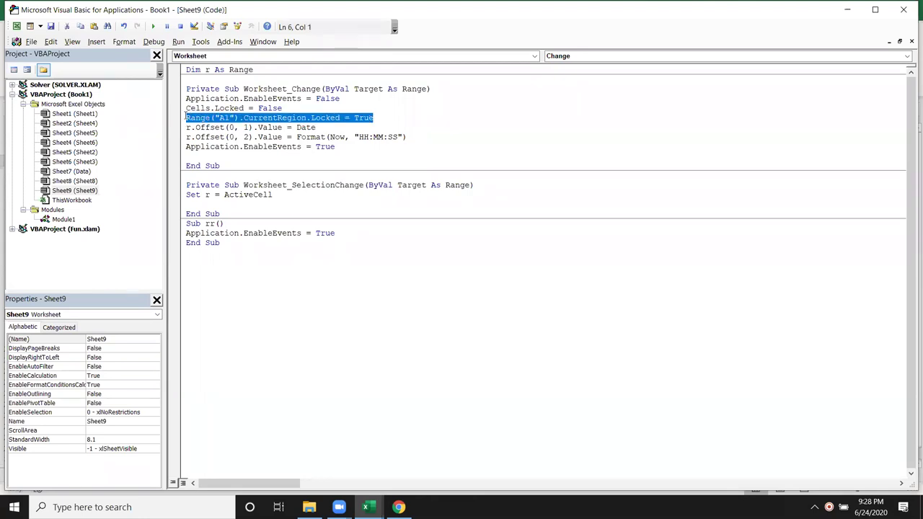
key("ctrl+x")
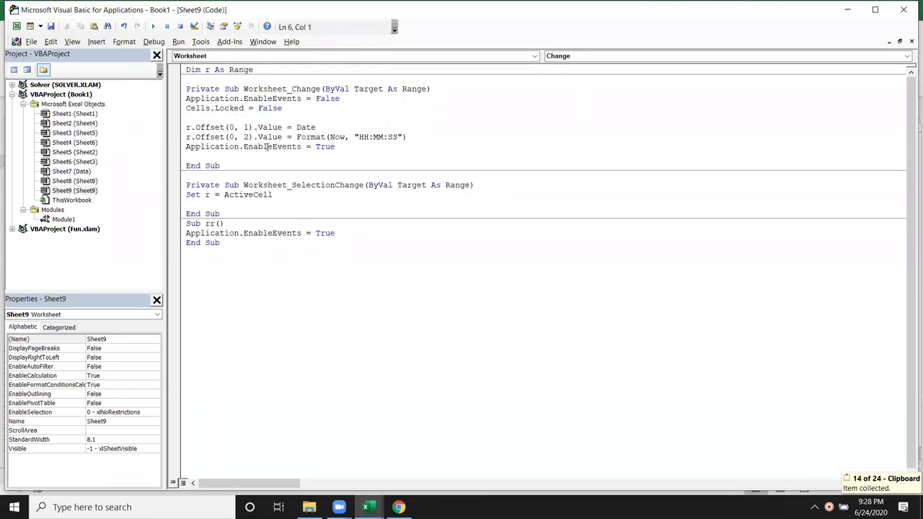
left_click(187, 147)
key("Return")
key("Up")
key("ctrl+v")
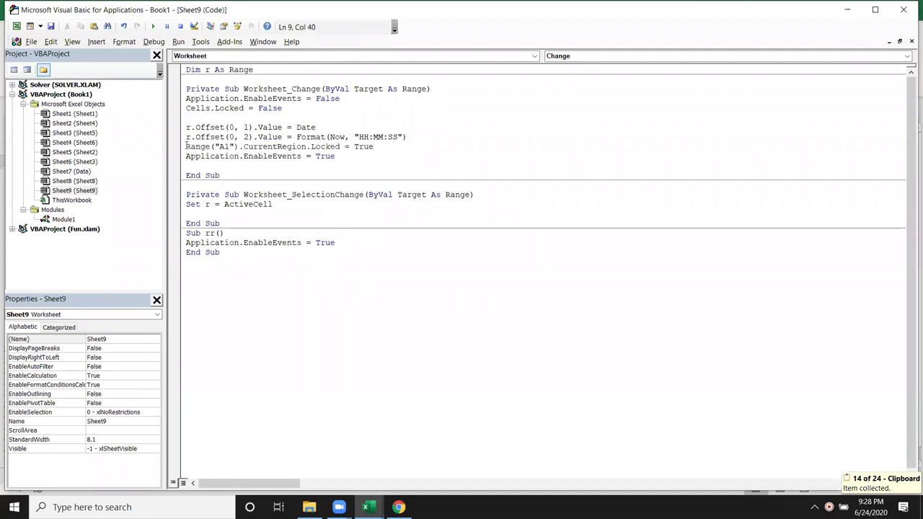
key("Up")
key("Up")
key("Up")
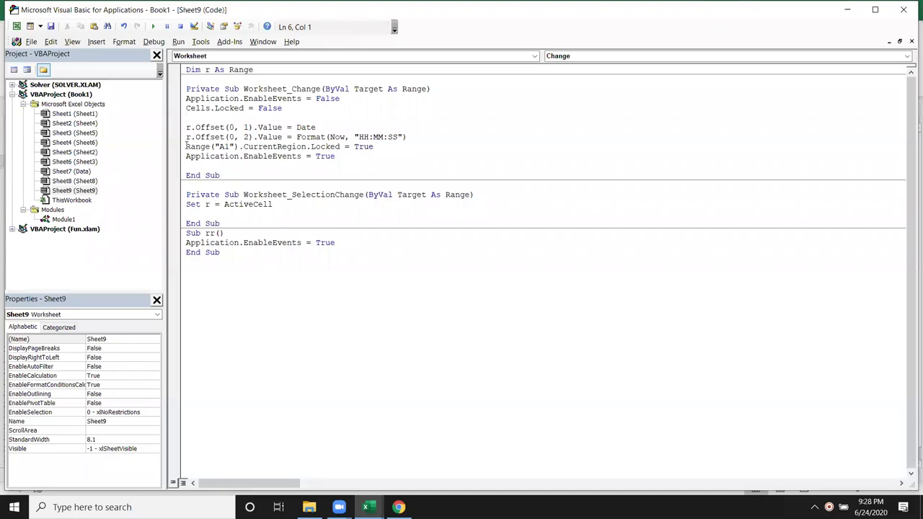
key("Delete")
key("Down")
key("Down")
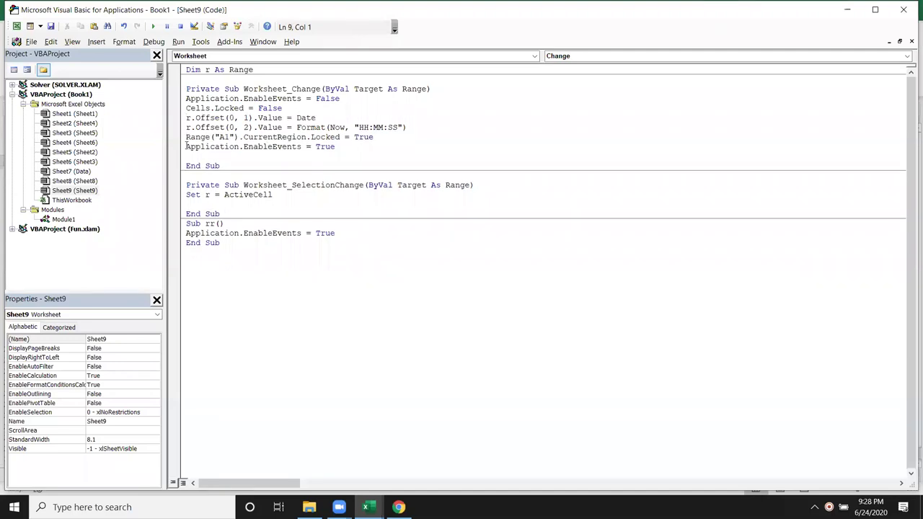
Insert blank lines above the Cells.Locked = False line.
key("Up")
key("Up")
key("Up")
key("Return")
key("Up")
key("Return")
key("Up")
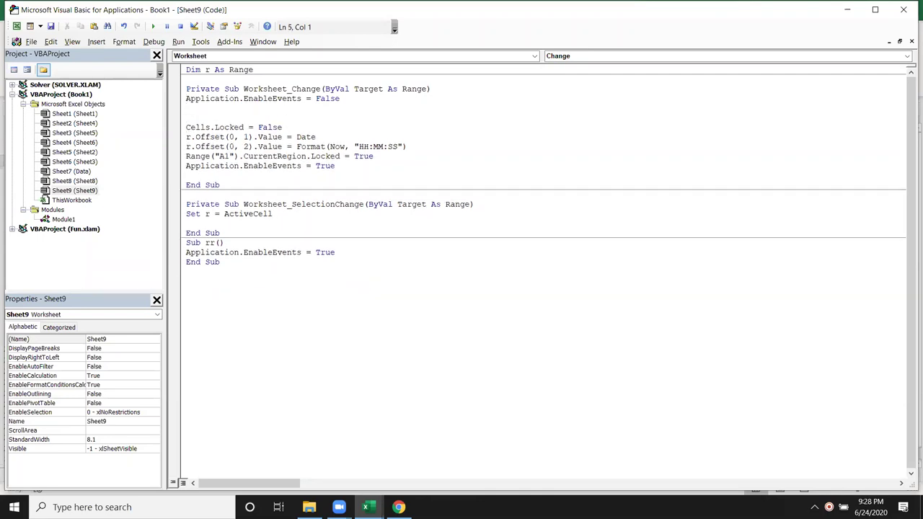
Add a Sheet9.Unprotect line with the sheet password above Cells.Locked.
type("sheet")
type("9.")
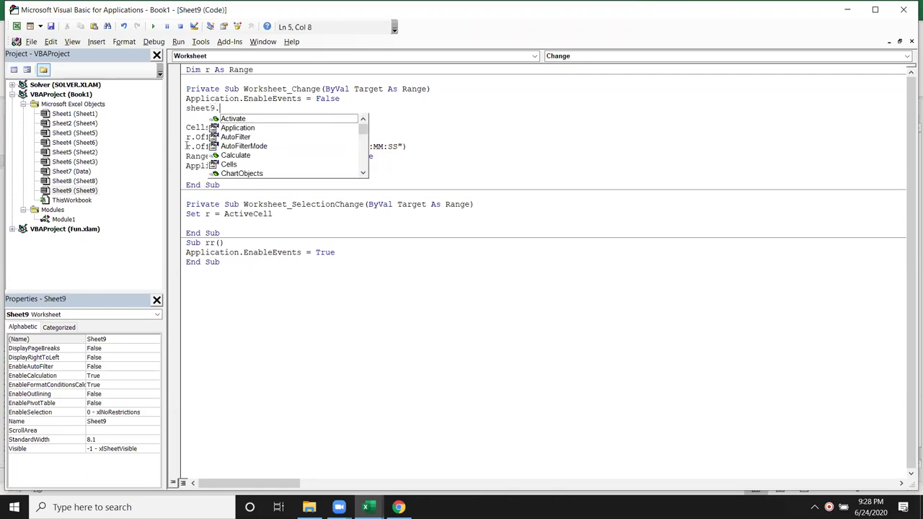
type("un")
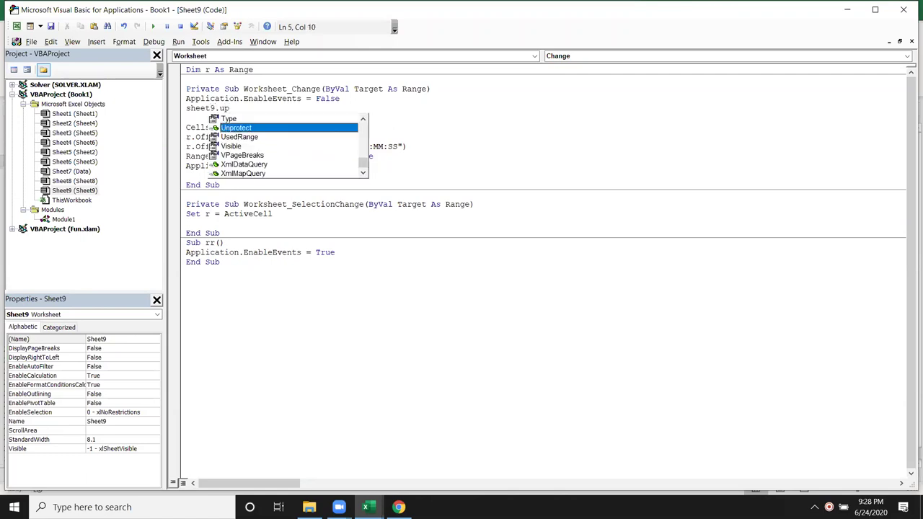
key("Tab")
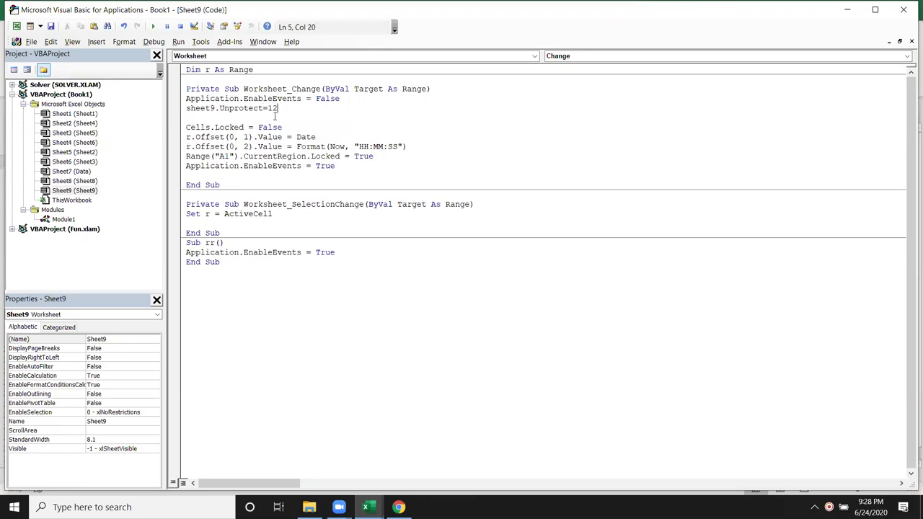
left_click(245, 176)
Add Sheet9.Protect with the password above the events re-enable line and remove the extra blank line.
left_click(189, 166)
key("Return")
key("Up")
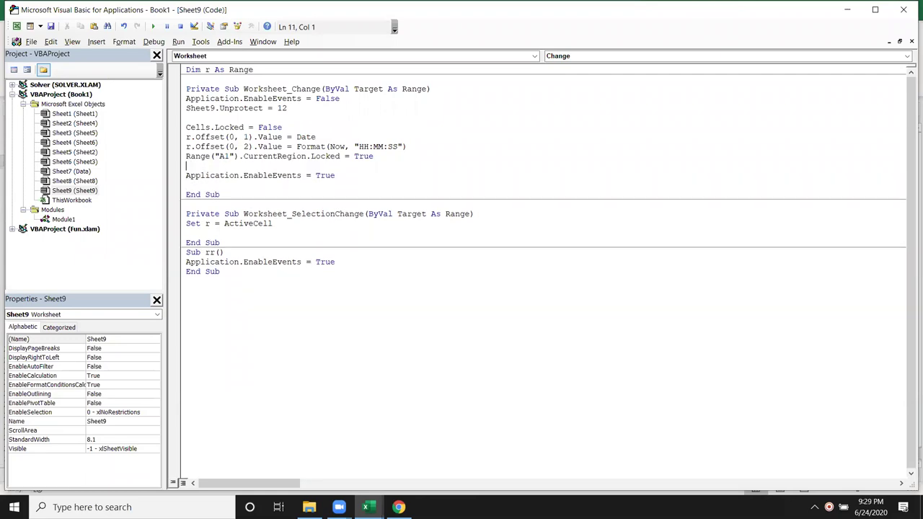
type("sheet")
type("9")
type(".pr")
key("Down")
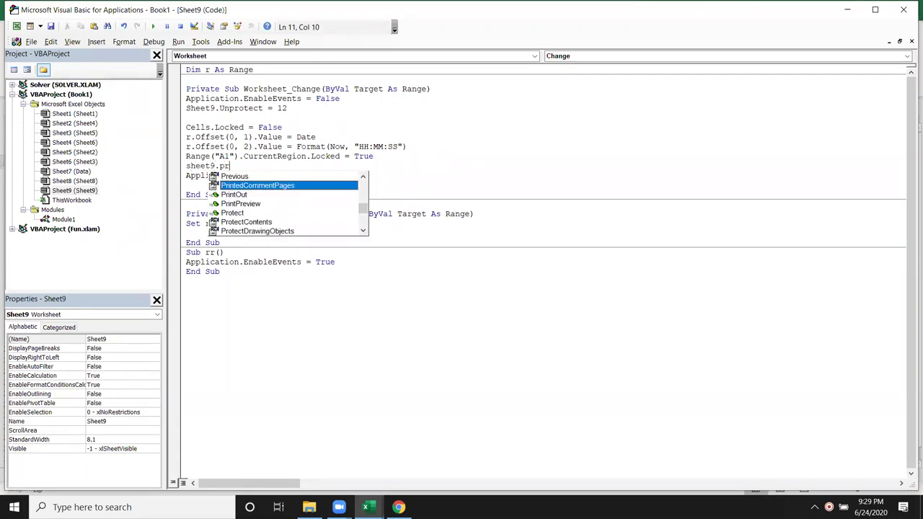
key("Down")
key("Down")
key("Down")
key("Tab")
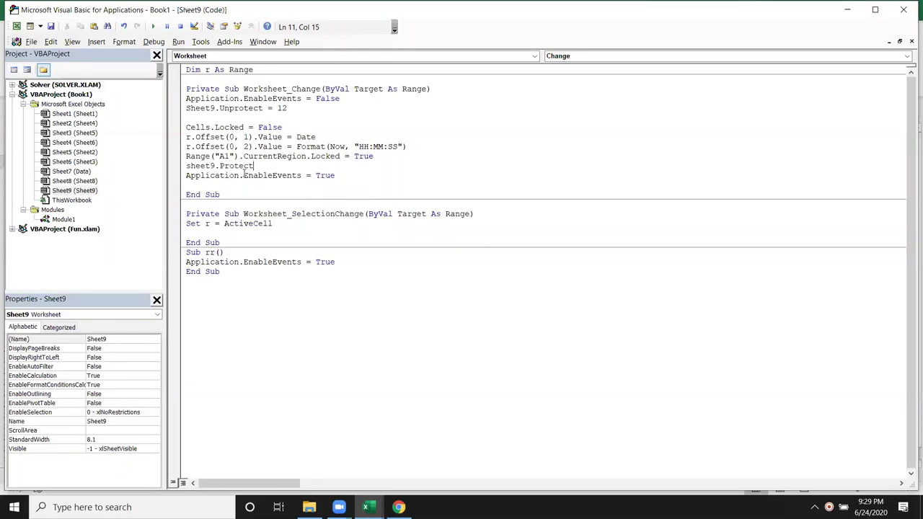
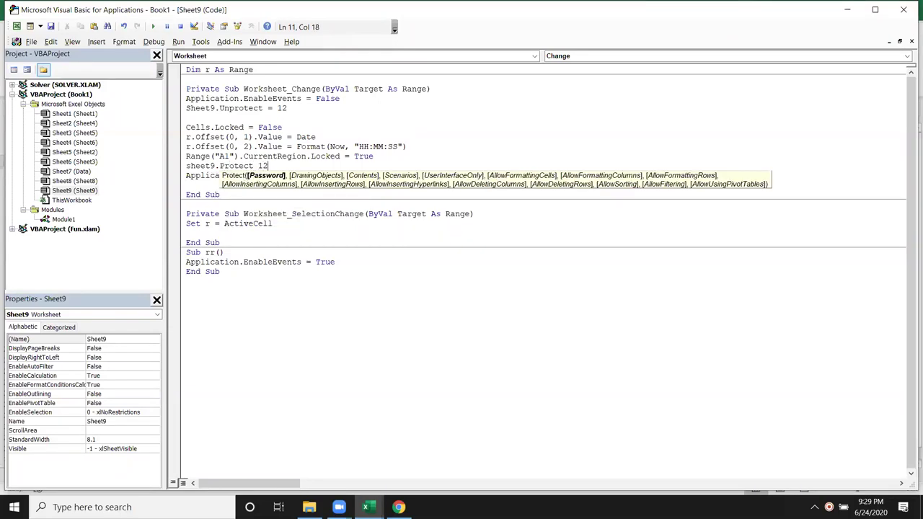
left_click(272, 214)
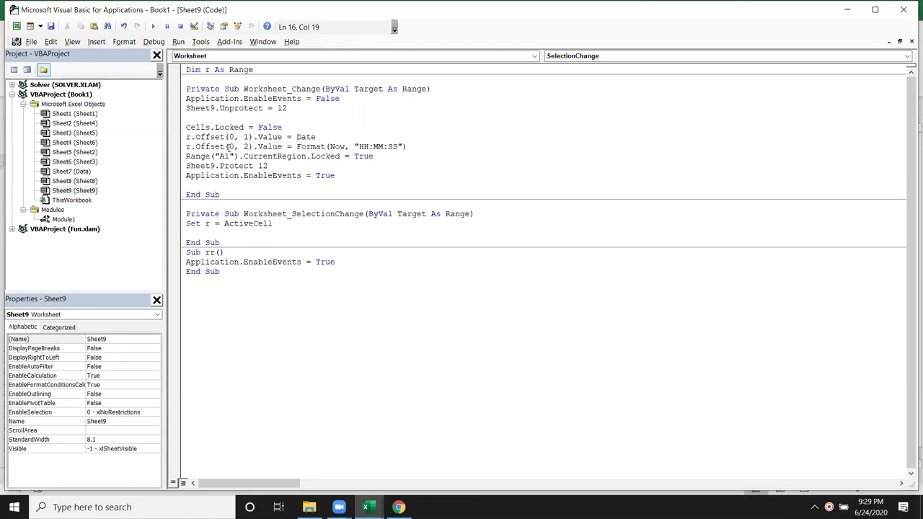
left_click(202, 120)
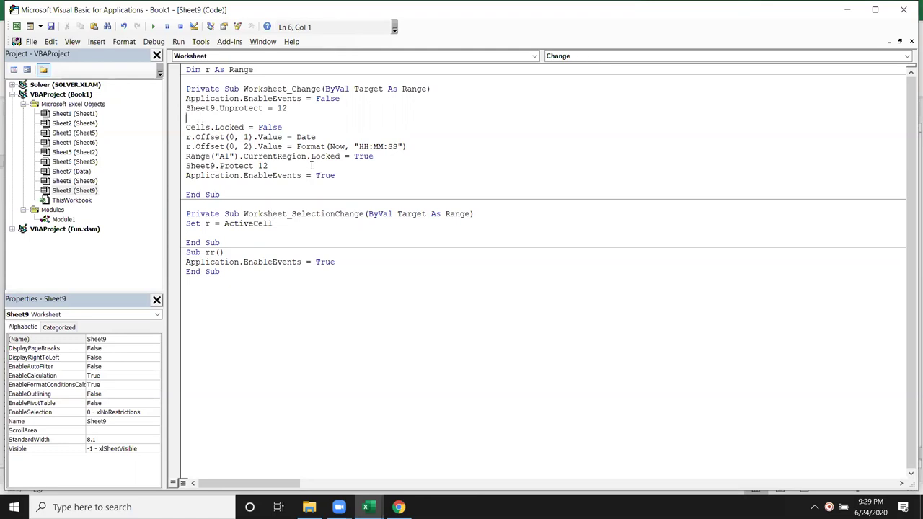
key("Delete")
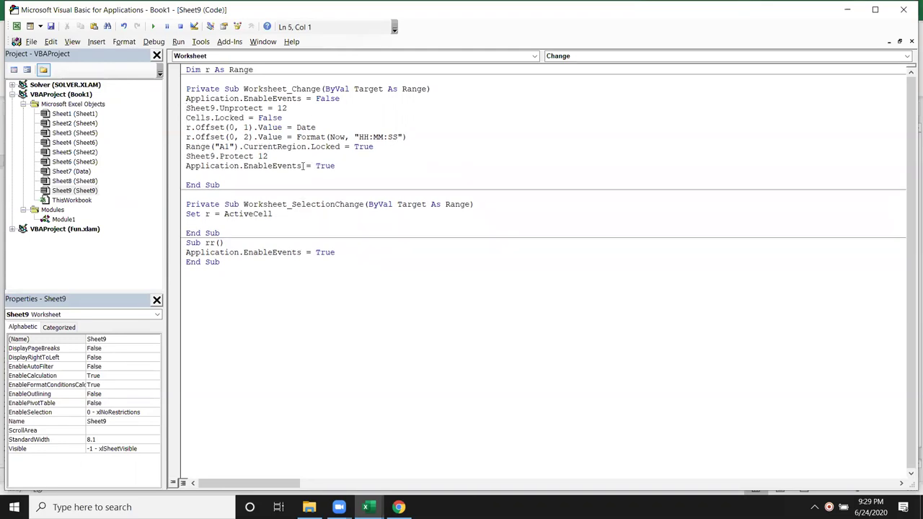
Walk through the unprotect, unlock, stamp, lock and protect lines, then switch back to Excel.
key("shift+Up")
key("Down")
key("Down")
key("shift+Up")
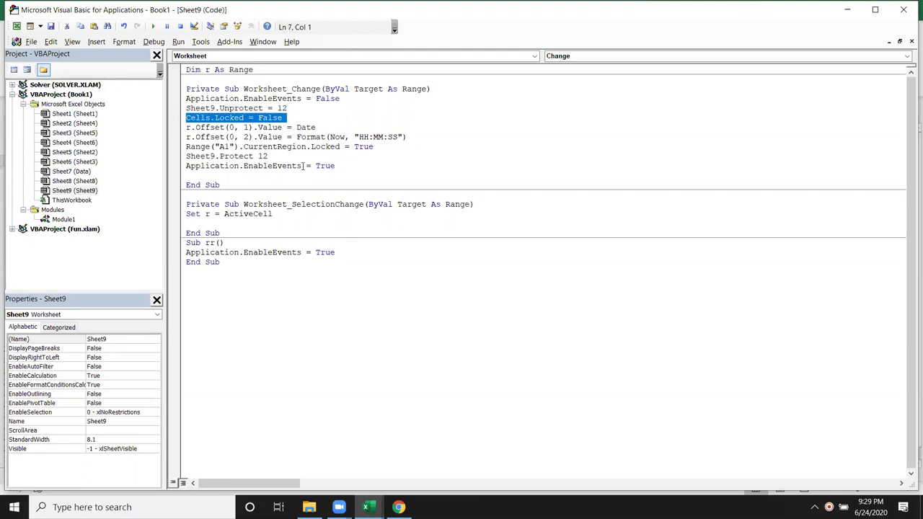
key("Down")
key("shift+Down")
key("shift+Down")
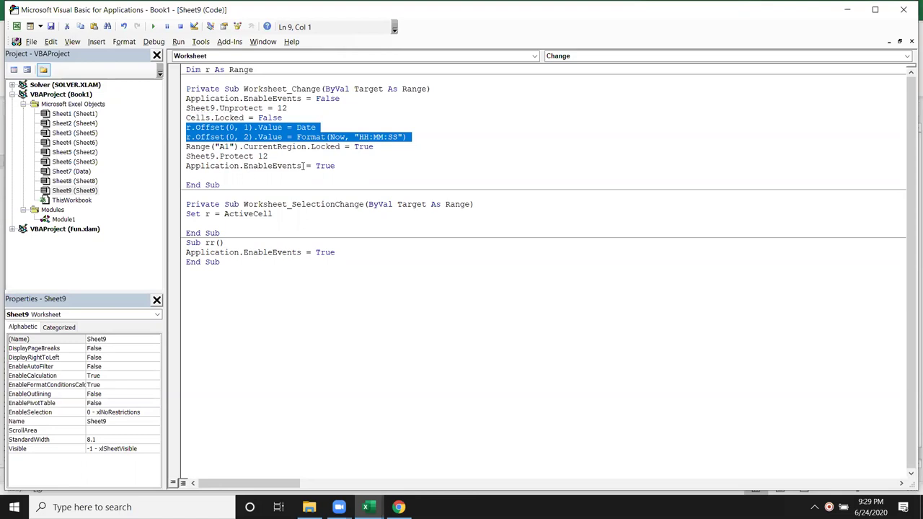
key("shift+Down")
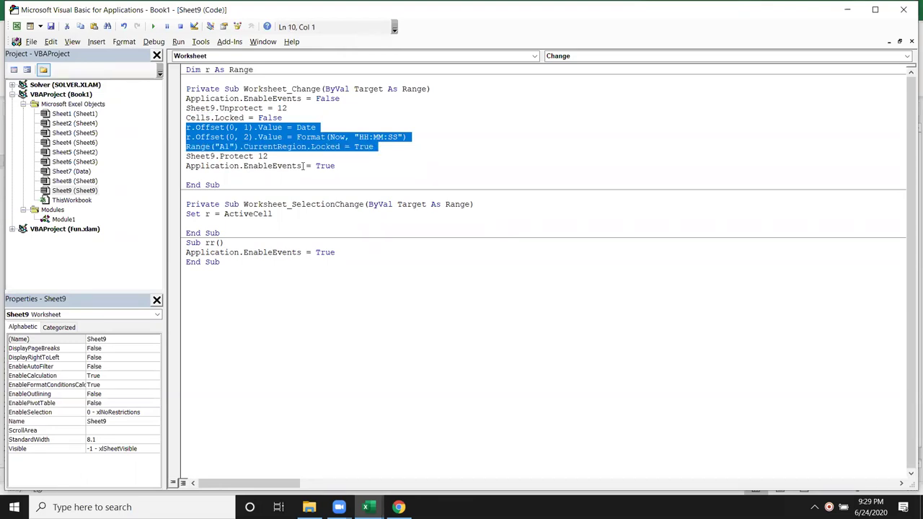
key("Up")
key("shift+Down")
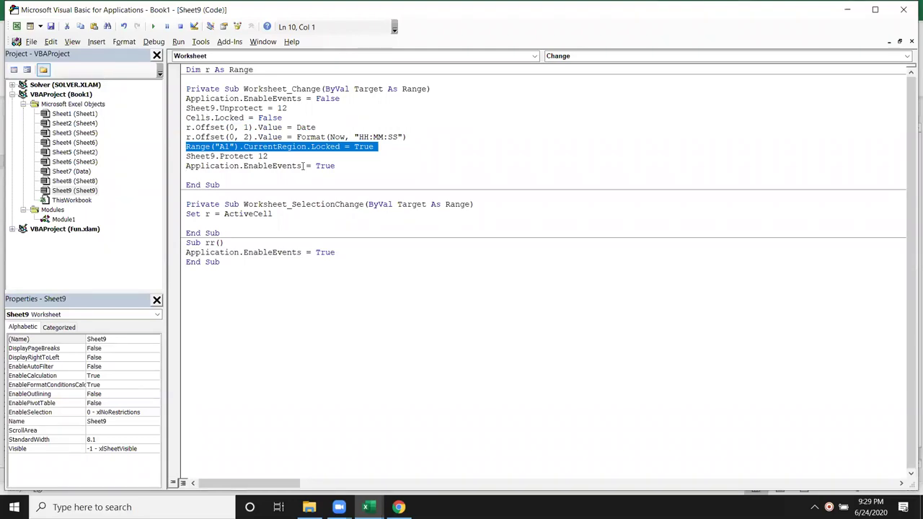
key("Right")
key("shift+Down")
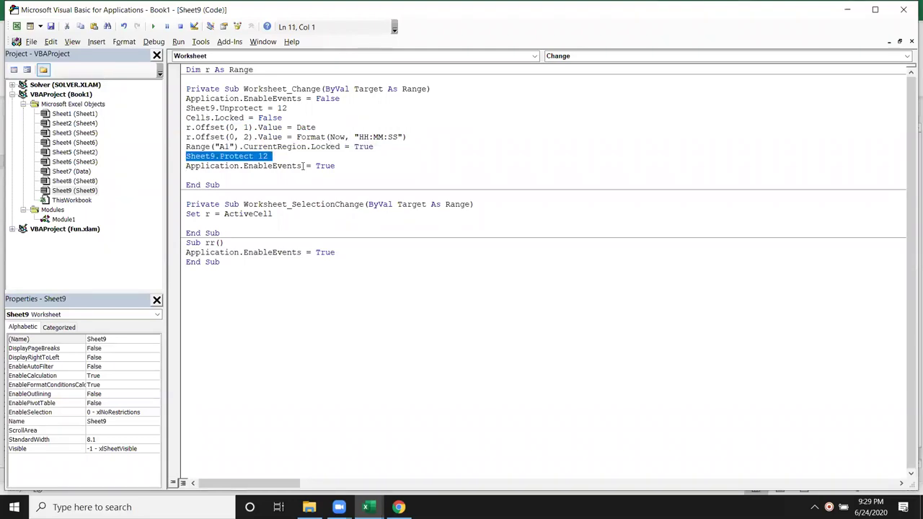
left_click(361, 191)
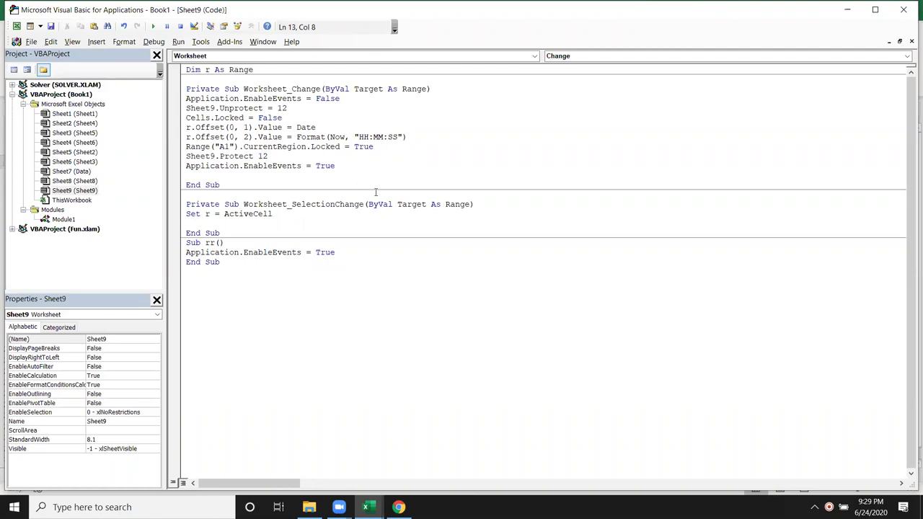
key("alt+Tab")
key("alt+Tab")
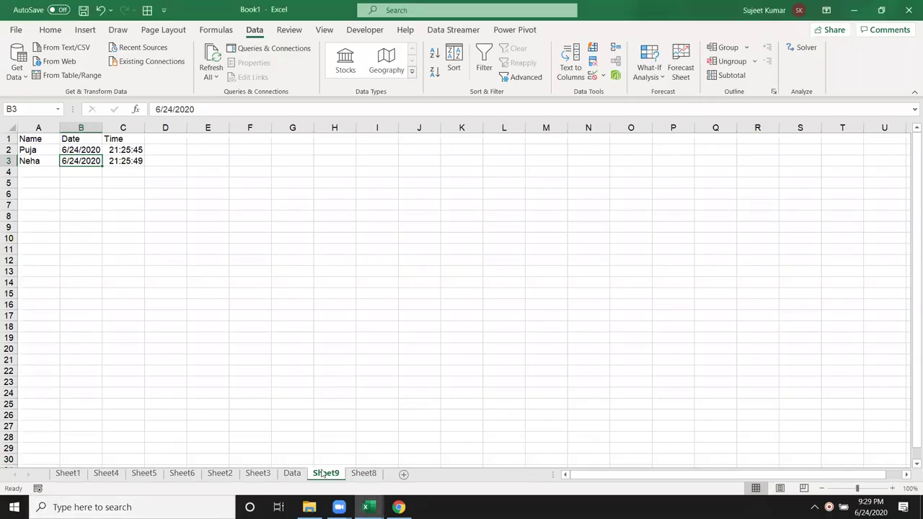
Protect Sheet9 with a password, confirming it a second time.
right_click(324, 474)
left_click(354, 389)
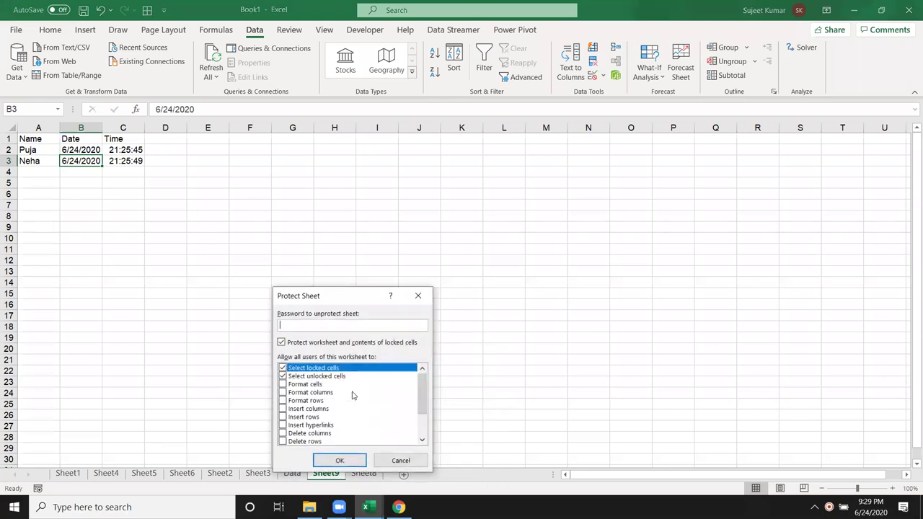
left_click(344, 461)
left_click(352, 426)
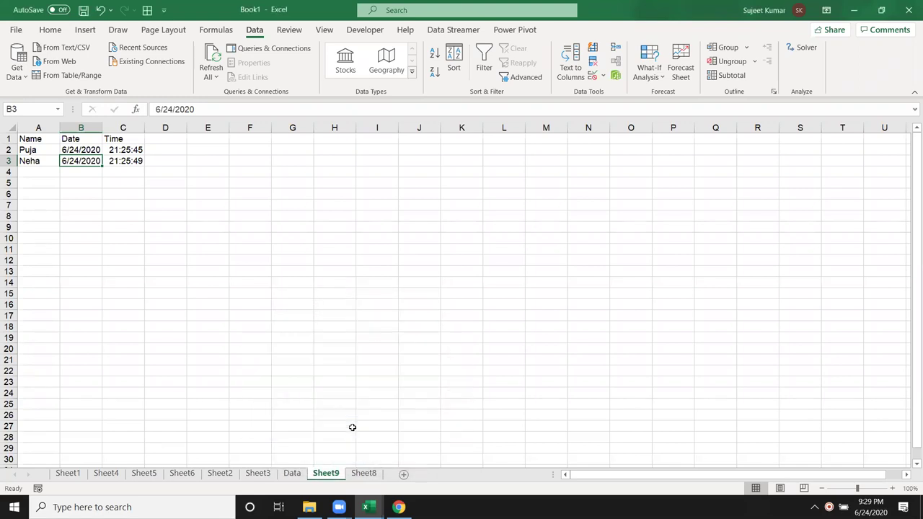
Enter the name Om in cell A4.
left_click(38, 174)
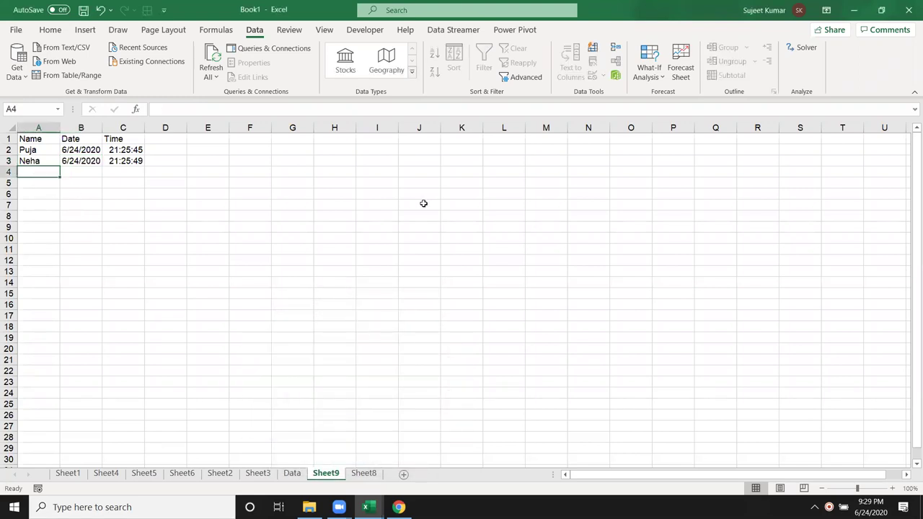
type("Om")
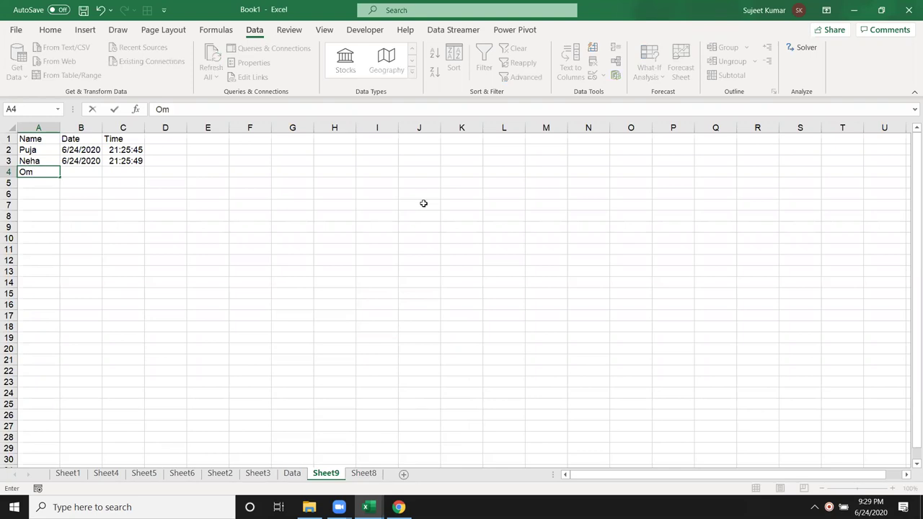
key("Return")
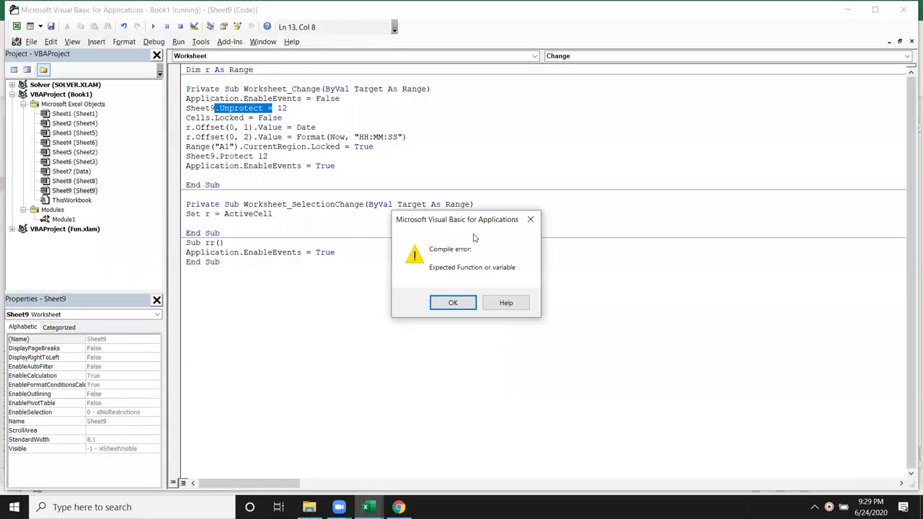
Remove the stray '=' after Sheet9.Unprotect, reset the paused macro, and return to Excel.
left_click(453, 303)
left_click(273, 109)
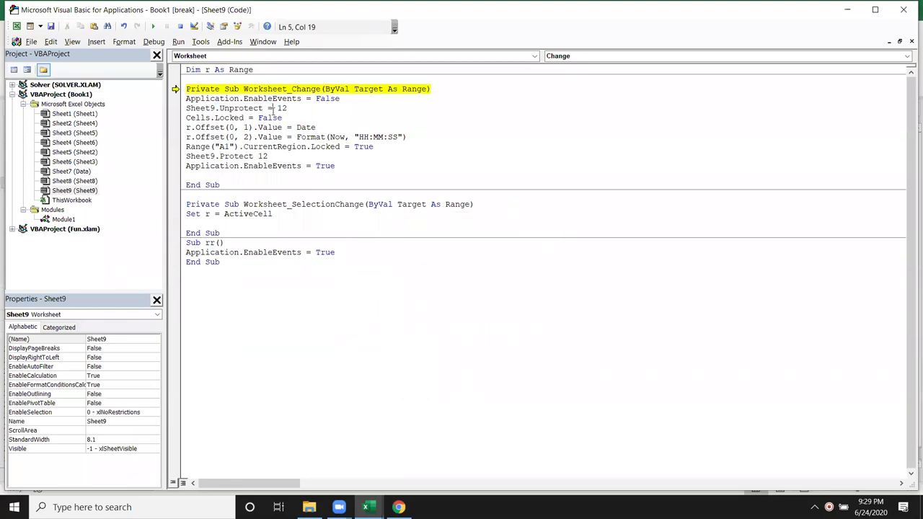
key("BackSpace")
key("BackSpace")
left_click(211, 117)
left_click(153, 26)
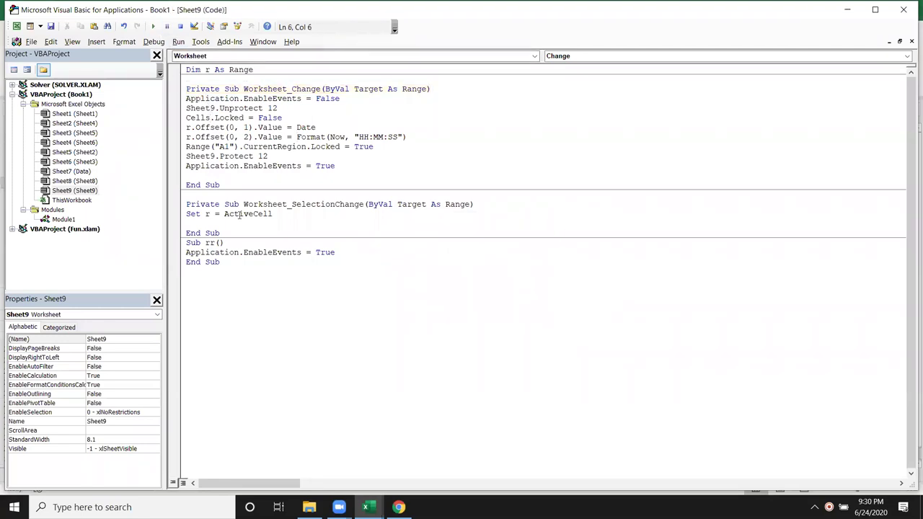
key("alt+F11")
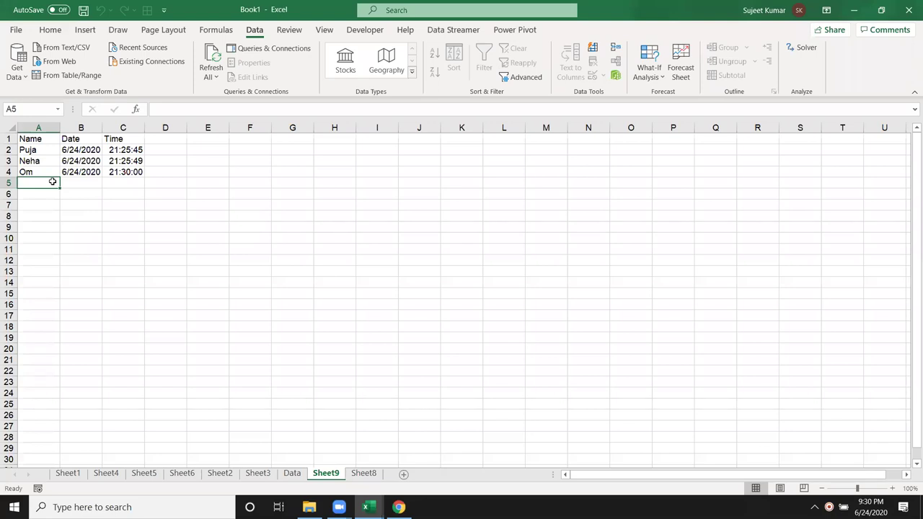
Enter Inder in A5, then confirm that edits to Neha's row in A3/B3 are blocked.
type("Inder")
key("Return")
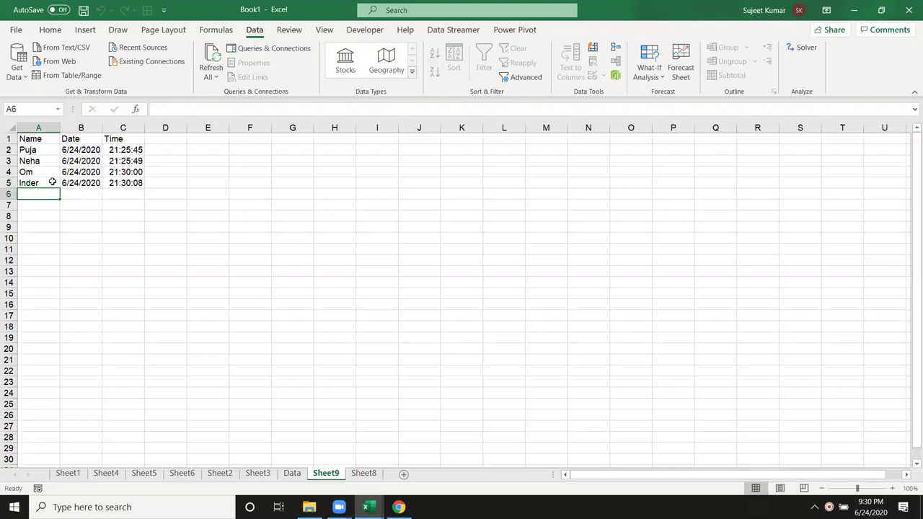
left_click(46, 163)
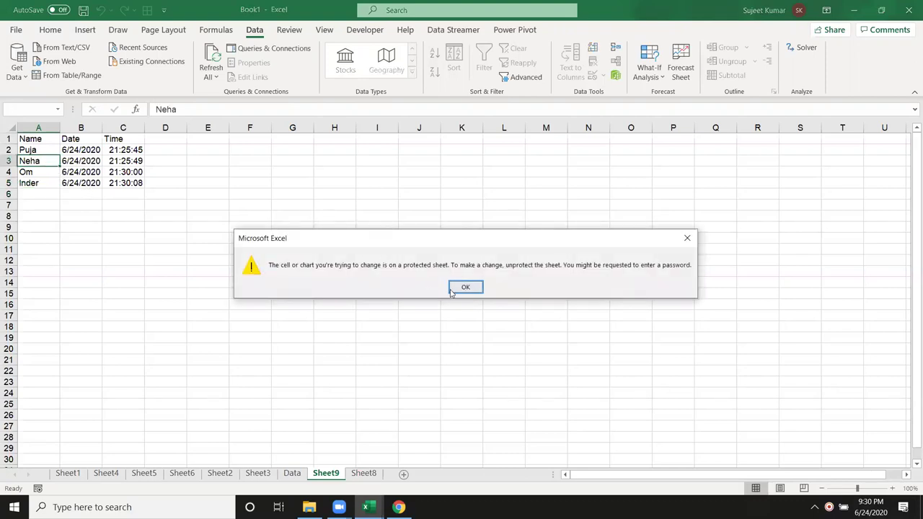
left_click(465, 287)
double_click(92, 163)
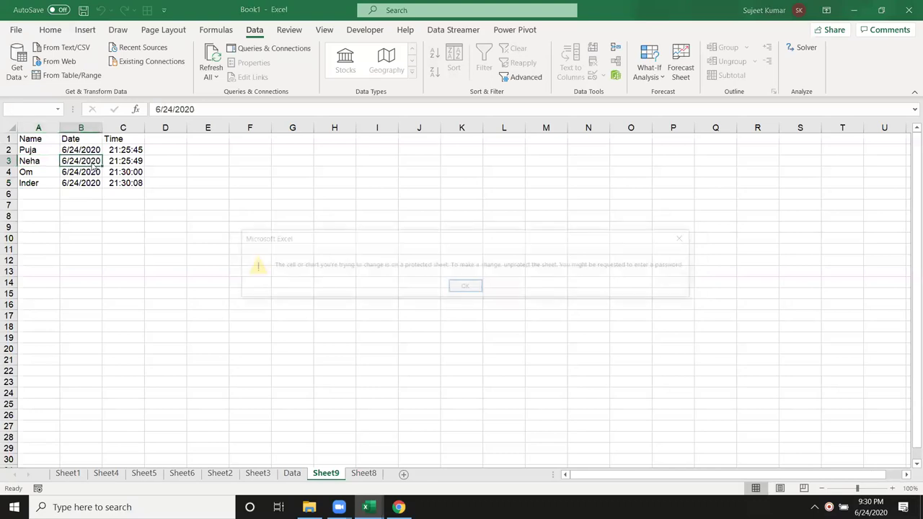
left_click(465, 286)
Enter Uday in A6 and switch to the VBA editor.
left_click(42, 191)
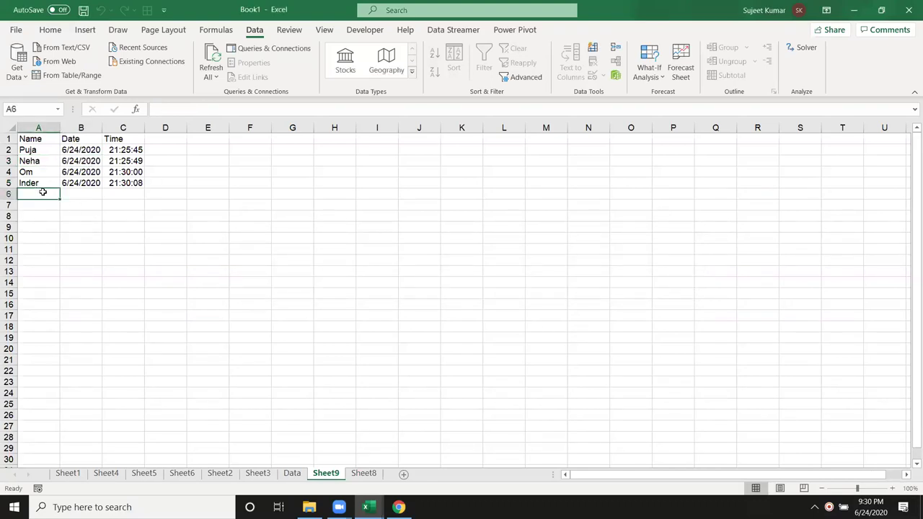
type("Uday")
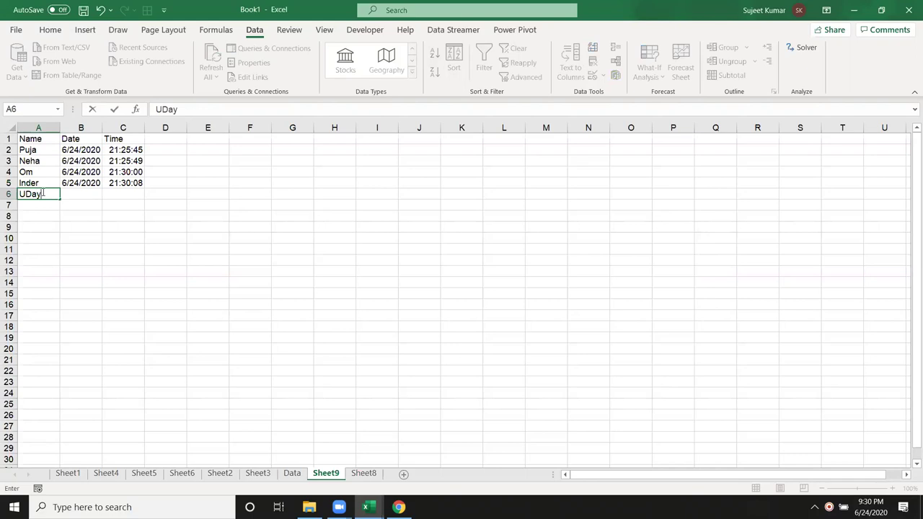
key("Return")
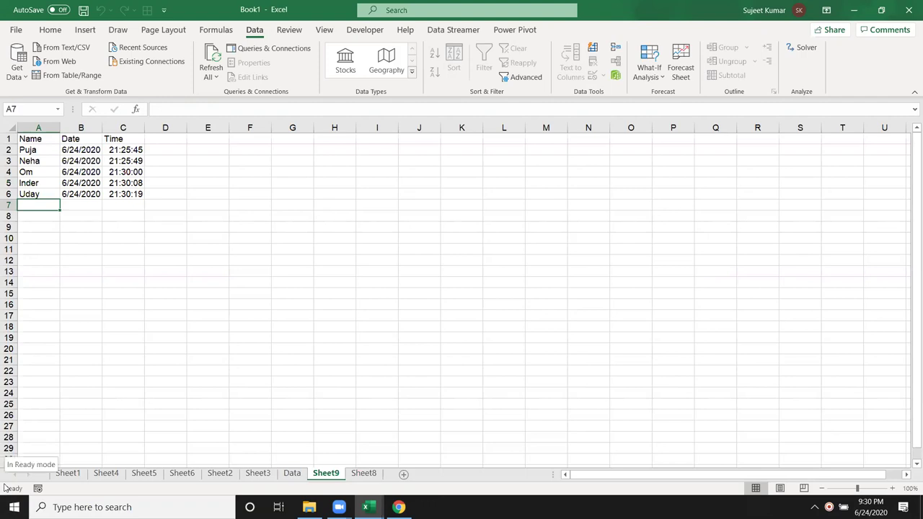
key("alt+F11")
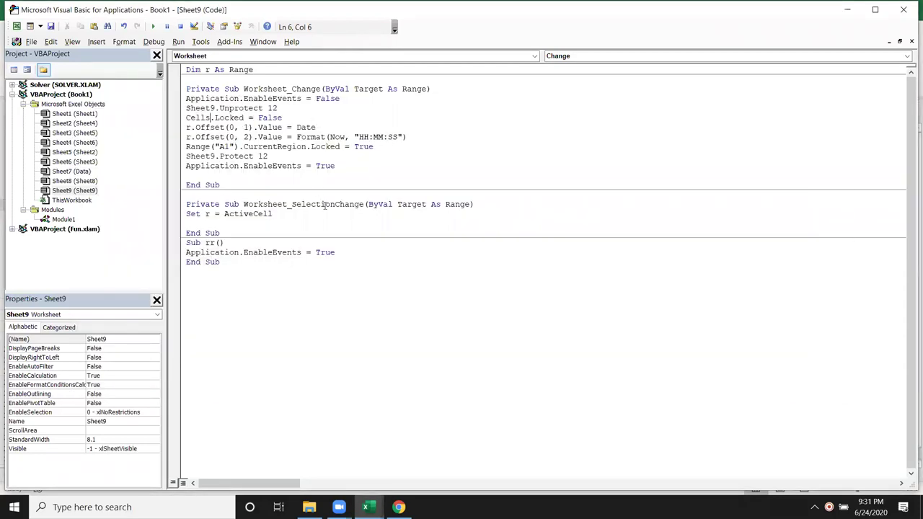
Back in Excel, check the stamped date in B3 and open the Sheet9 tab's menu to unprotect it.
key("alt+Tab")
key("alt+Tab")
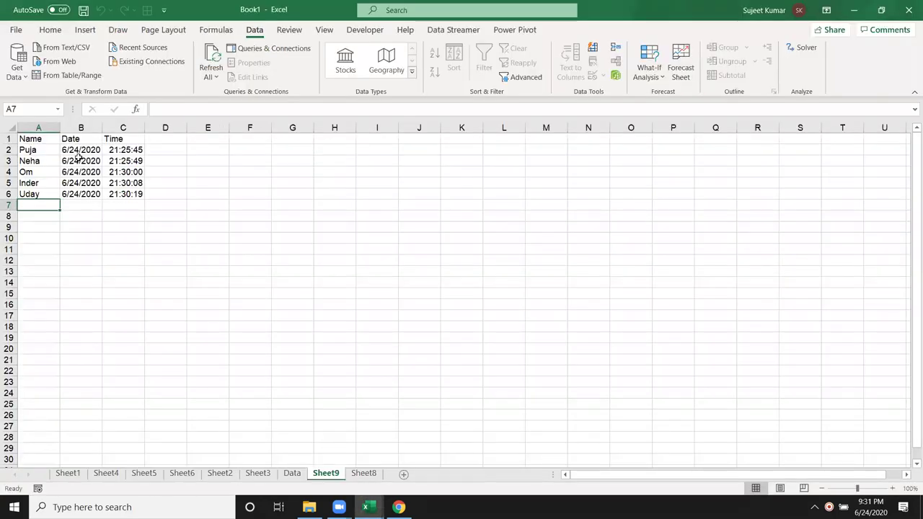
left_click(63, 157)
left_click(43, 203)
right_click(333, 478)
mouse_move(369, 410)
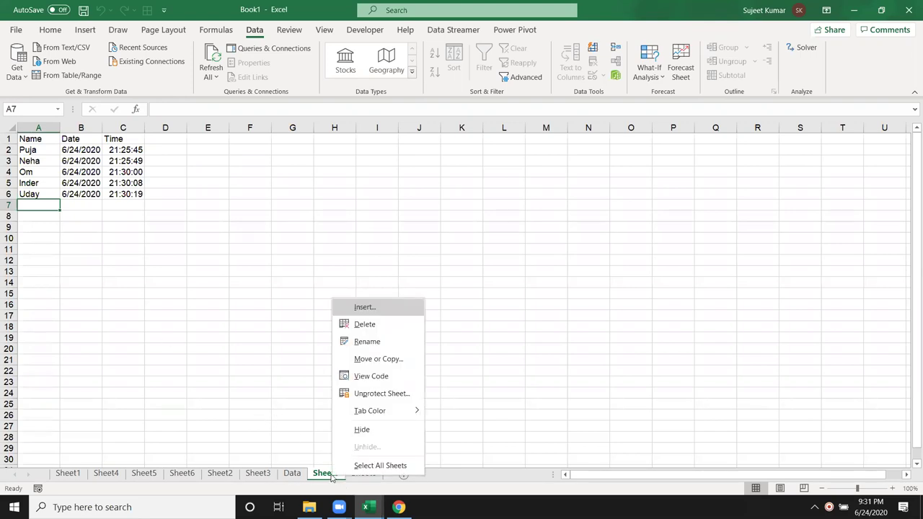
Unprotect Sheet9 with its password and open the cell options for the whole sheet.
left_click(357, 393)
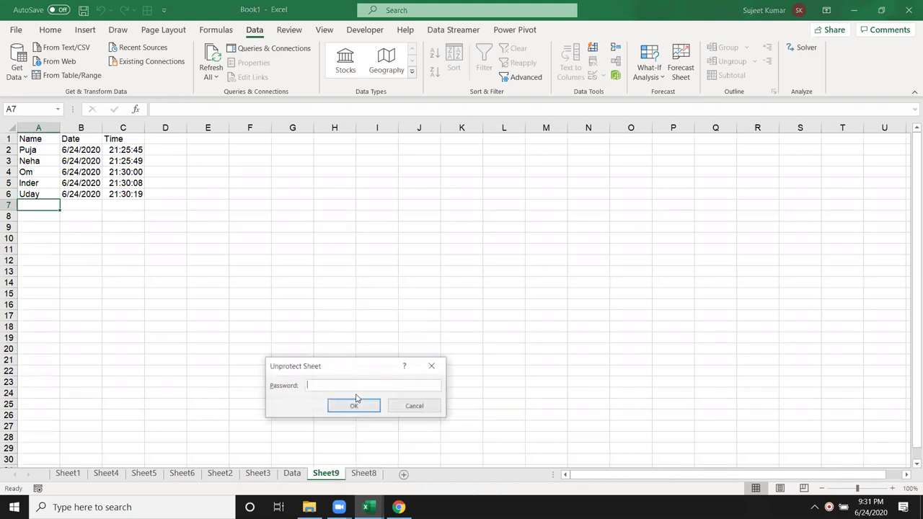
key("Return")
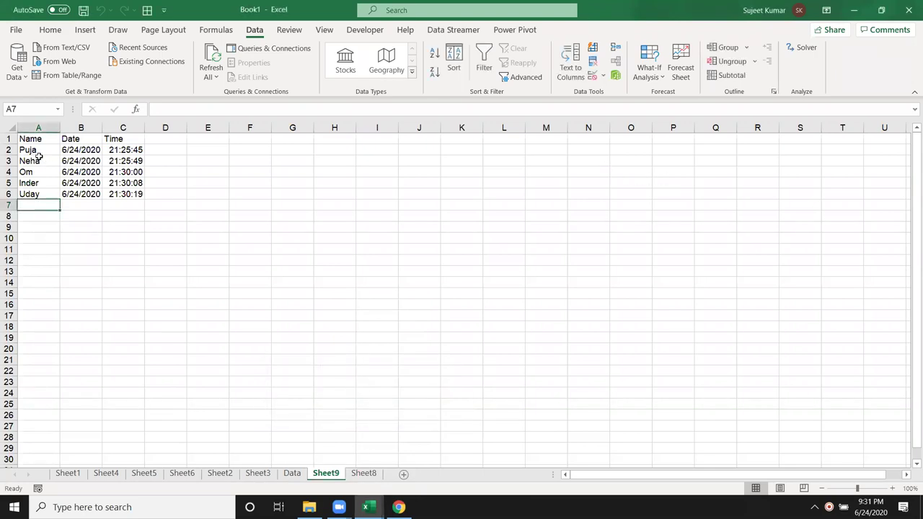
left_click(10, 129)
right_click(73, 156)
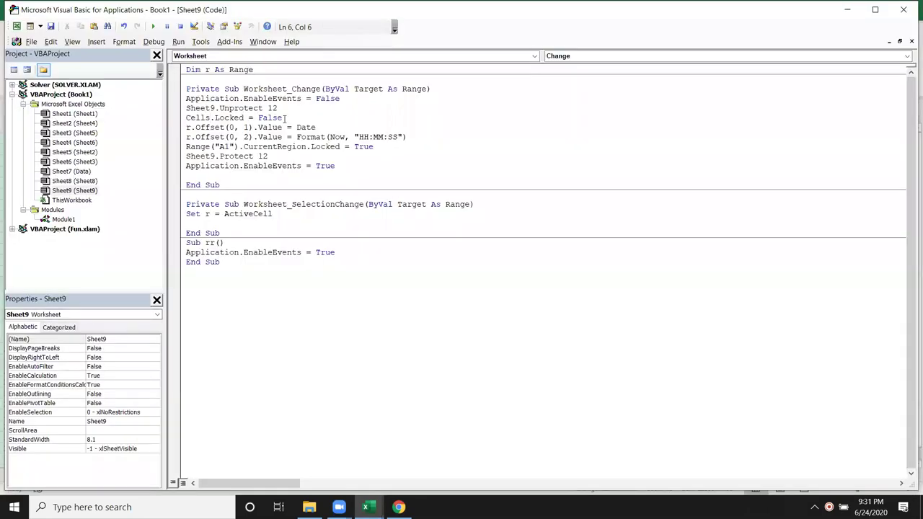
Comment out the Cells.Locked = False line in Sheet9's Change procedure.
left_click_drag(287, 117, 180, 117)
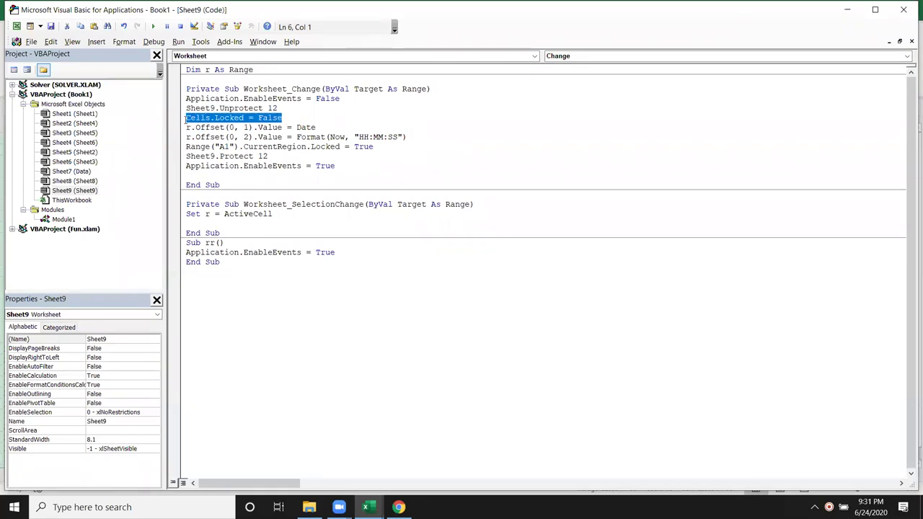
left_click(185, 118)
type("'")
left_click(385, 167)
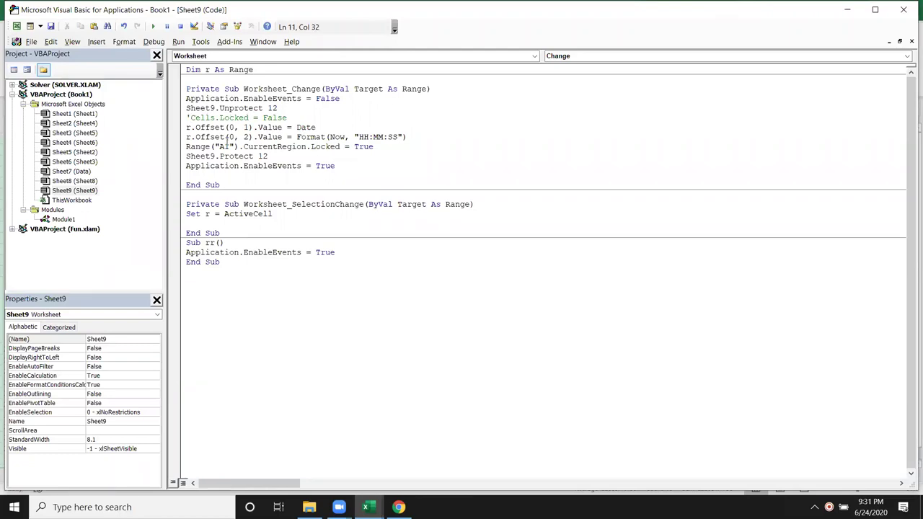
key("alt+F11")
Keep the Name, Date and Time range A1:C6 locked in the Protection settings.
left_click_drag(43, 205, 111, 198)
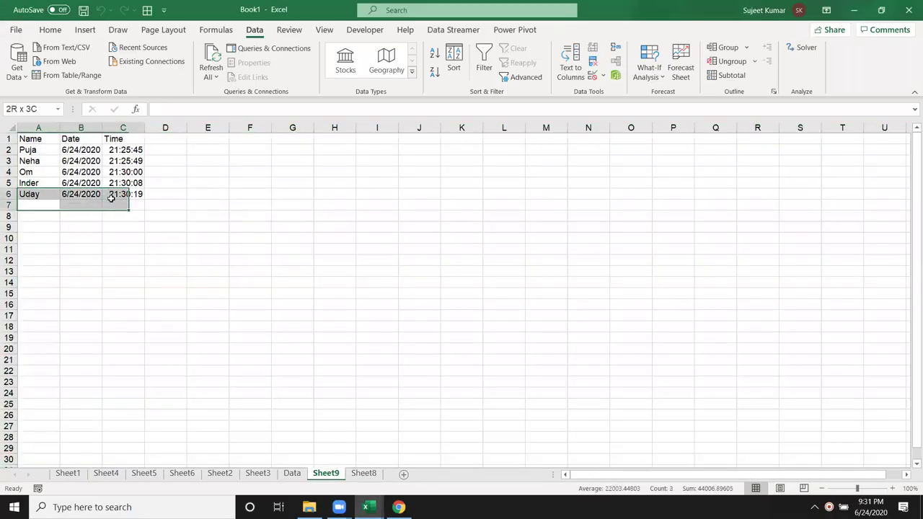
left_click(31, 141)
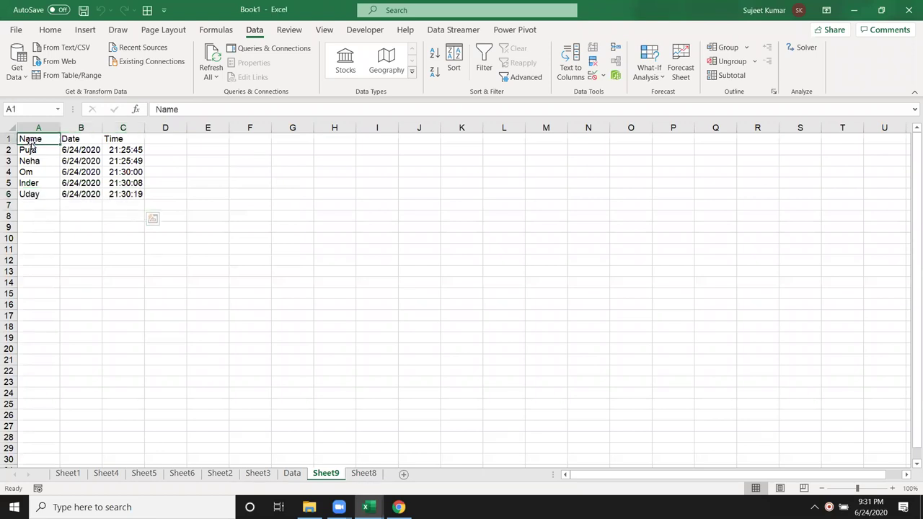
left_click_drag(32, 143, 111, 193)
right_click(101, 168)
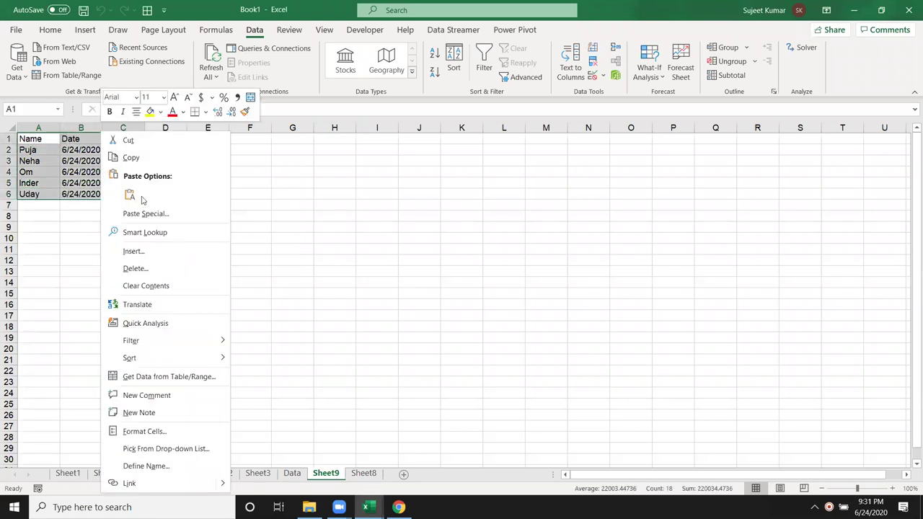
left_click(145, 433)
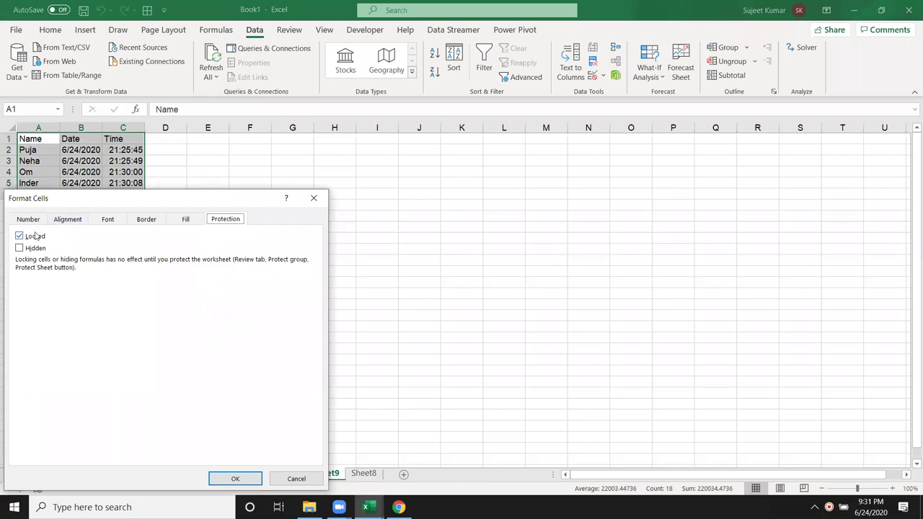
left_click(313, 197)
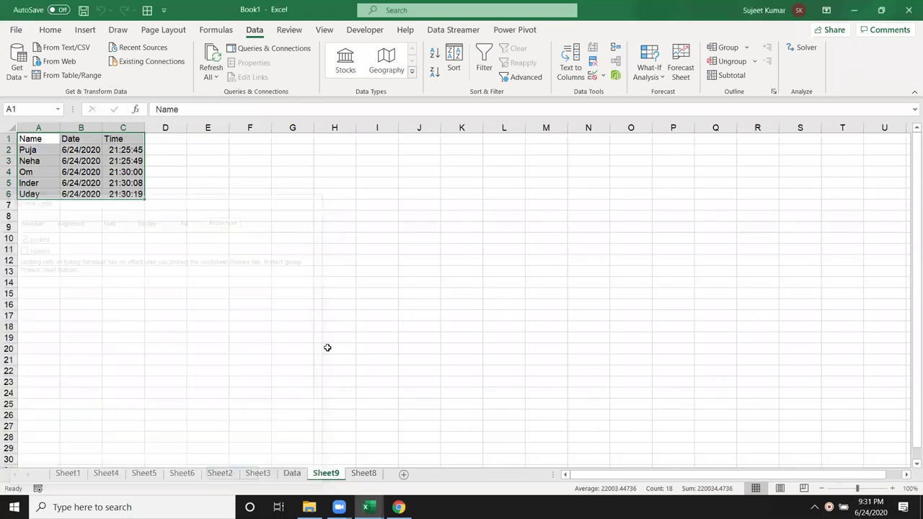
Protect Sheet9 again, entering and confirming the sheet password.
right_click(339, 474)
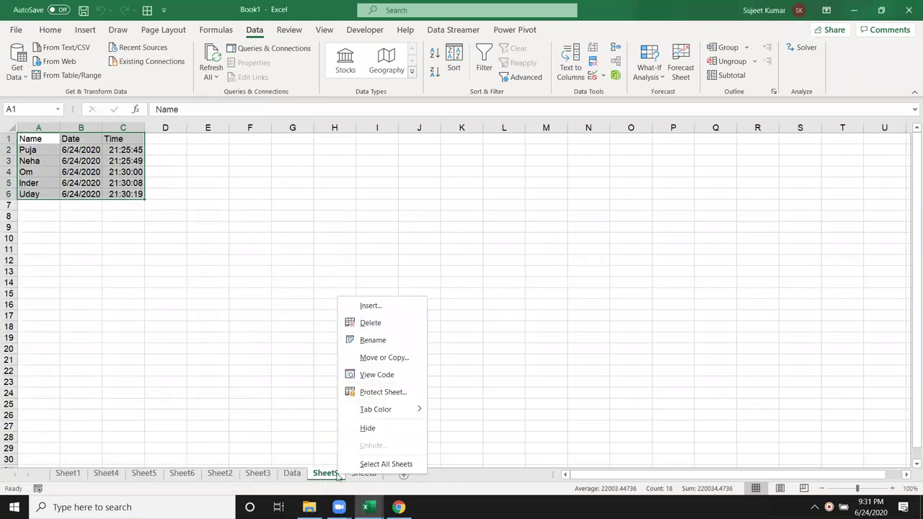
left_click(354, 391)
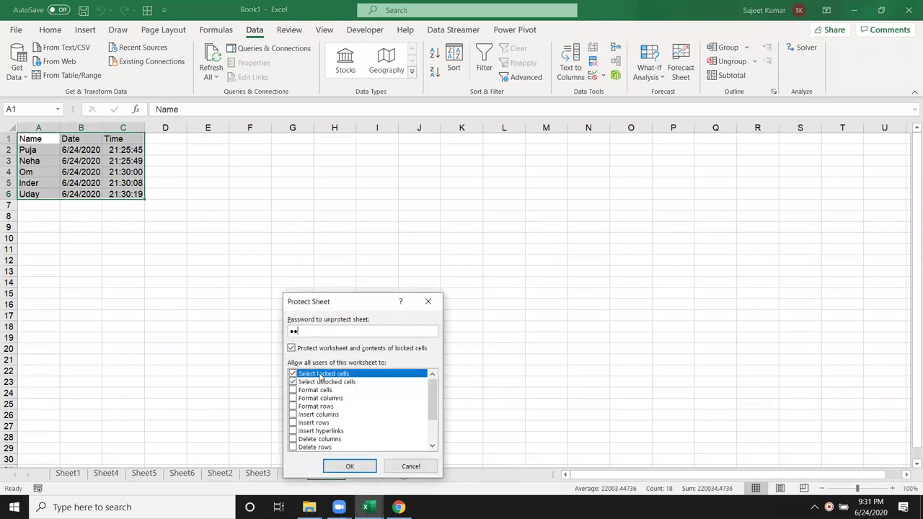
left_click(367, 469)
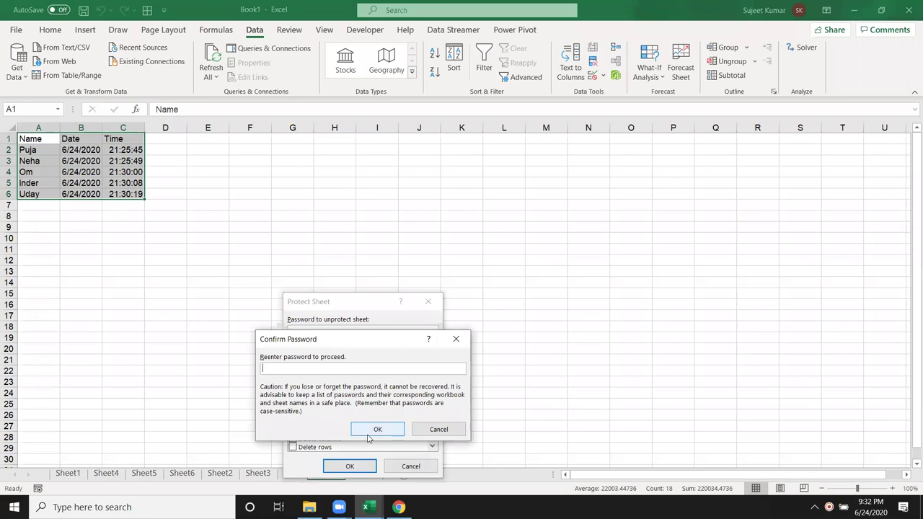
left_click(377, 429)
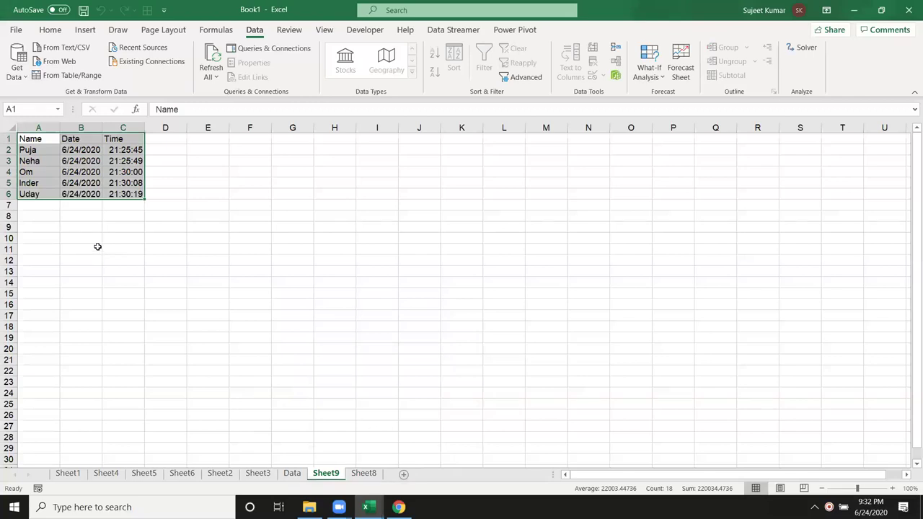
Remove the apostrophe so the Cells.Locked = False line runs again.
key("alt+F11")
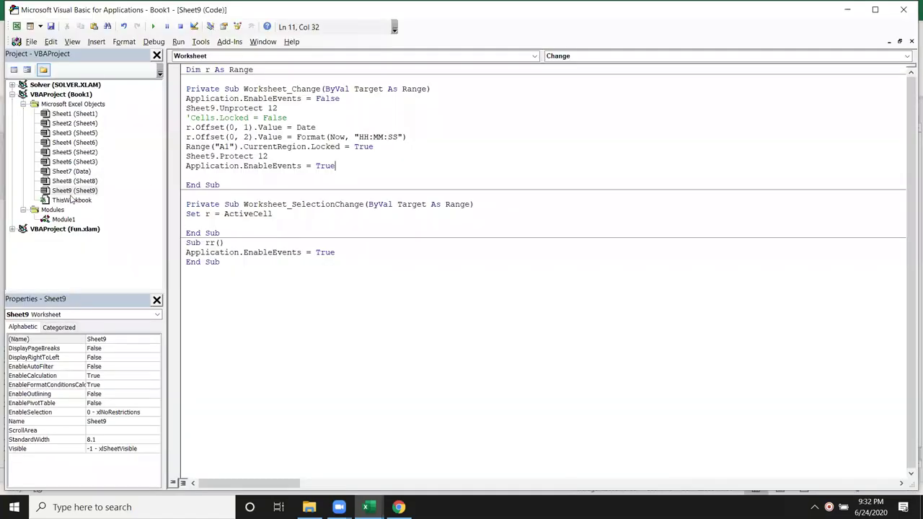
key("alt+F11")
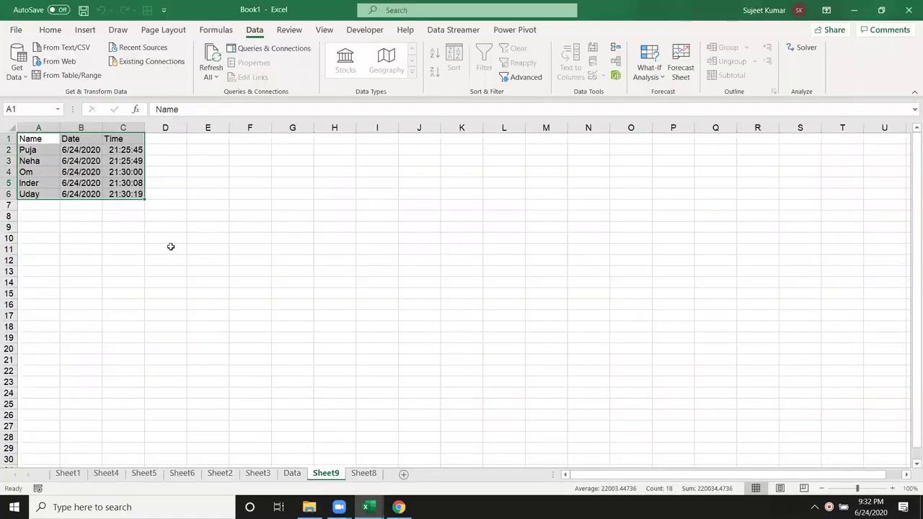
key("alt+F11")
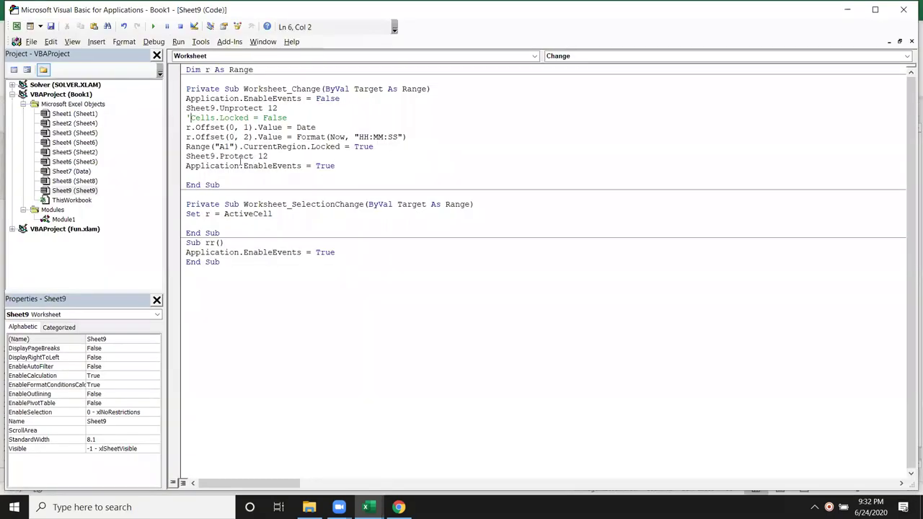
key("BackSpace")
left_click(263, 176)
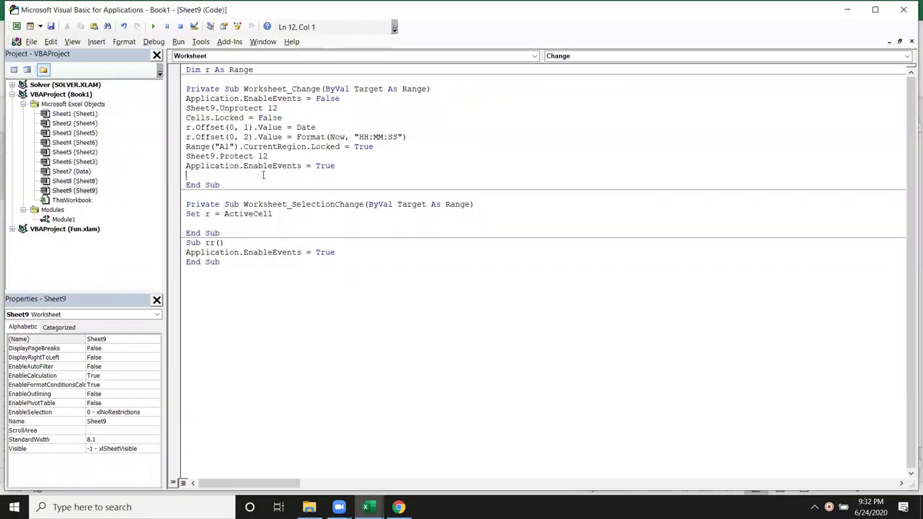
Review the Change procedure's lines from Sheet9.Unprotect through Set r = ActiveCell.
left_click_drag(279, 108, 263, 108)
left_click(180, 108)
left_click(180, 123)
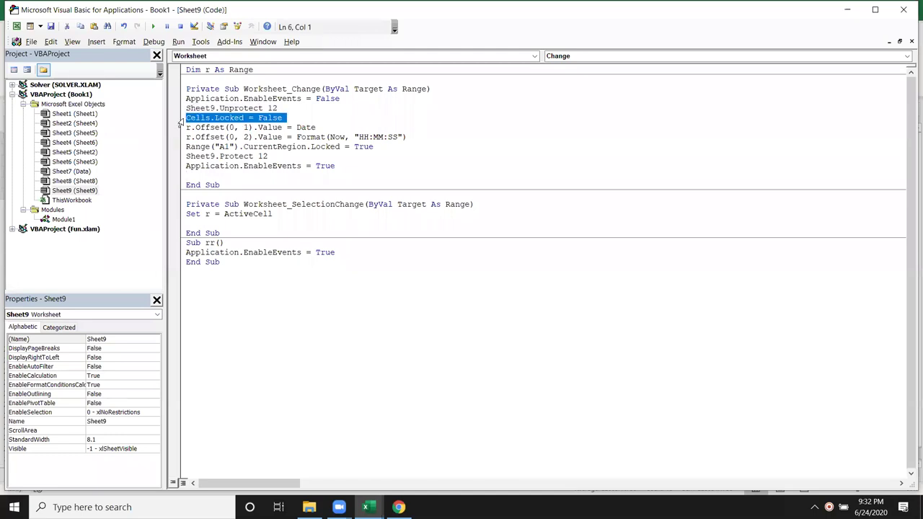
left_click_drag(181, 127, 180, 138)
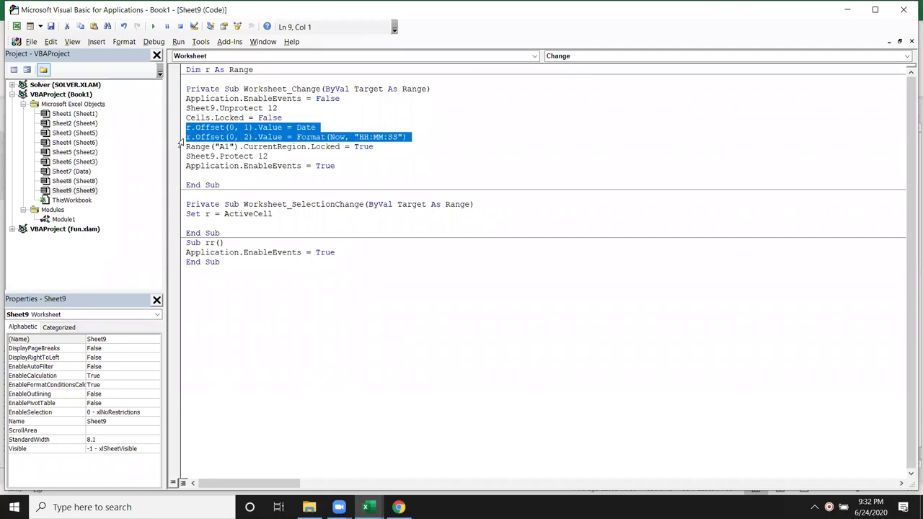
left_click(178, 148)
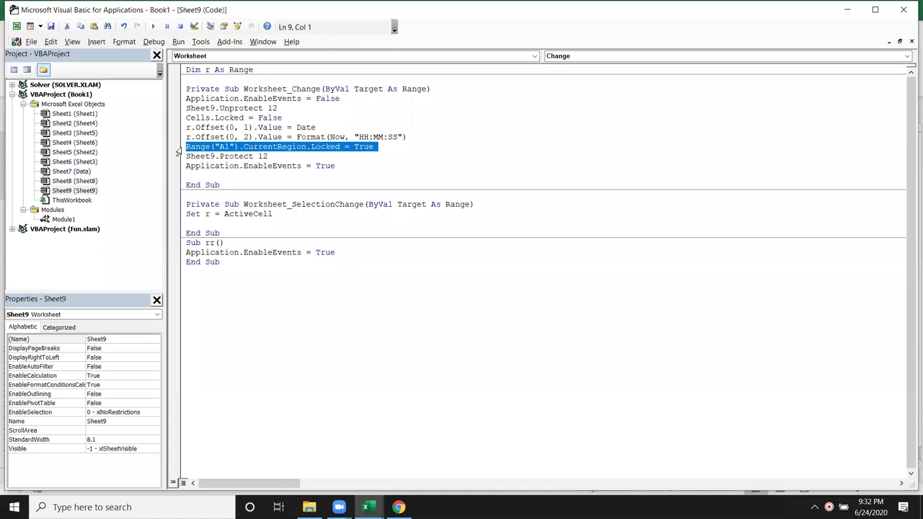
left_click(178, 157)
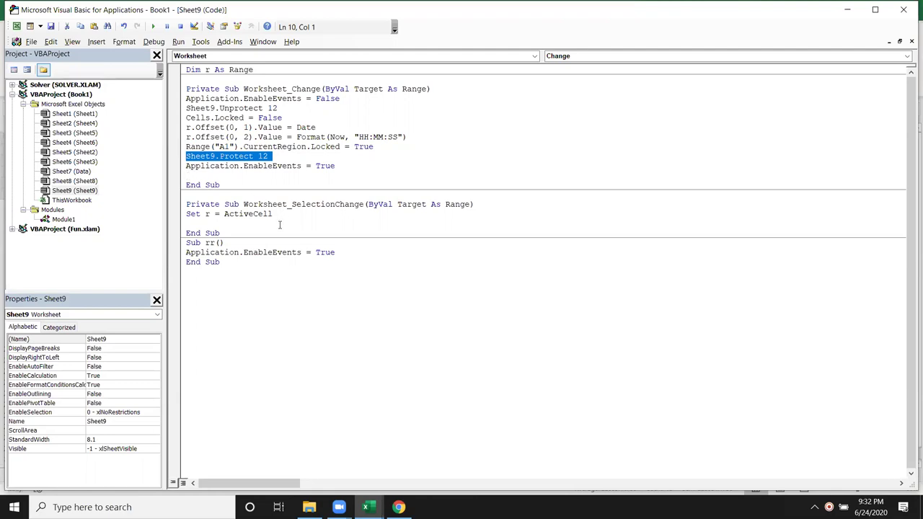
mouse_move(277, 215)
left_mouse_down()
mouse_move(186, 205)
mouse_move(177, 222)
left_mouse_up()
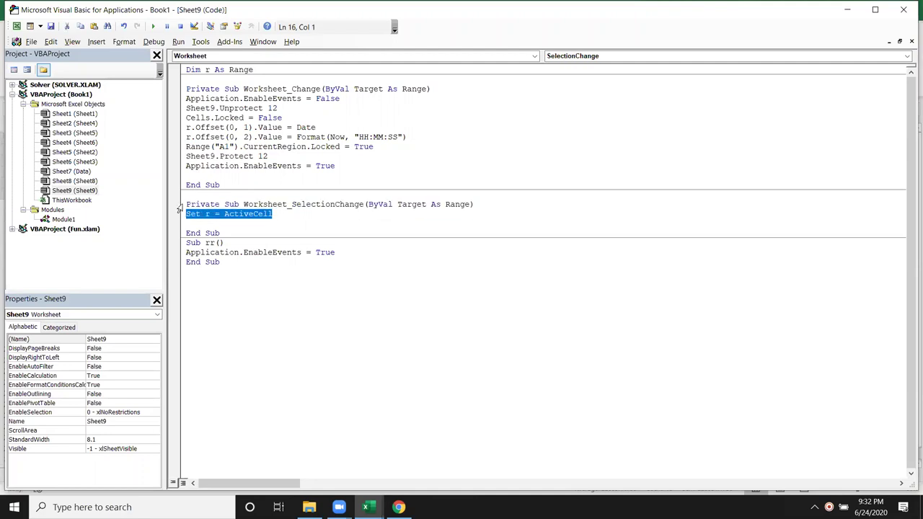
key("alt+F11")
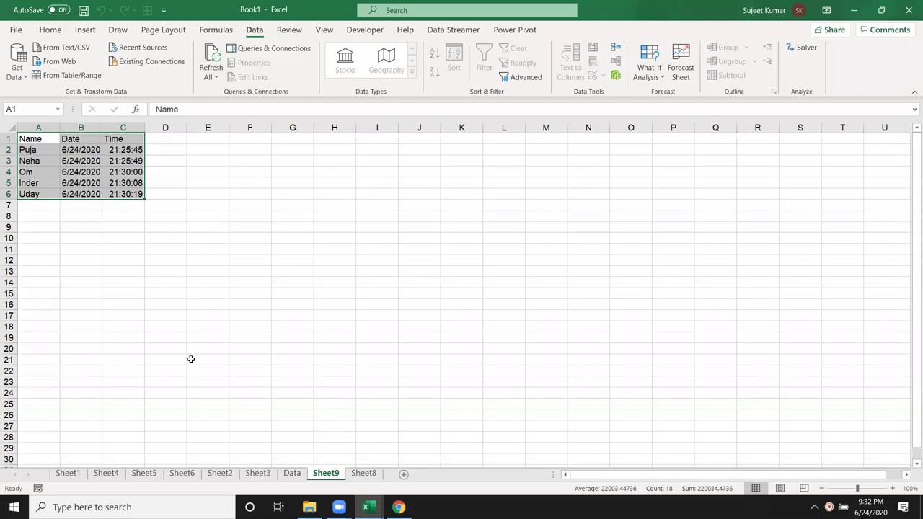
Enter 85, 85 and 74 in cells E5, E6 and E7 on Sheet8.
left_click(364, 474)
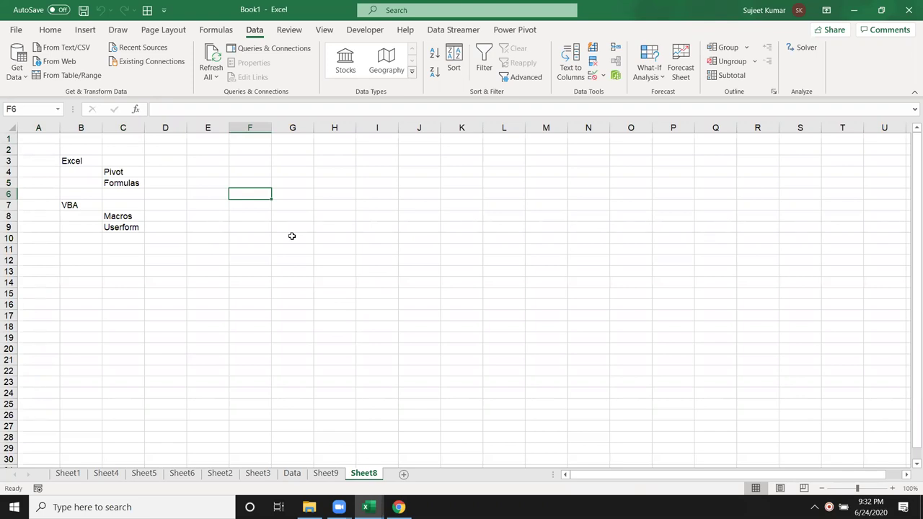
left_click(339, 352)
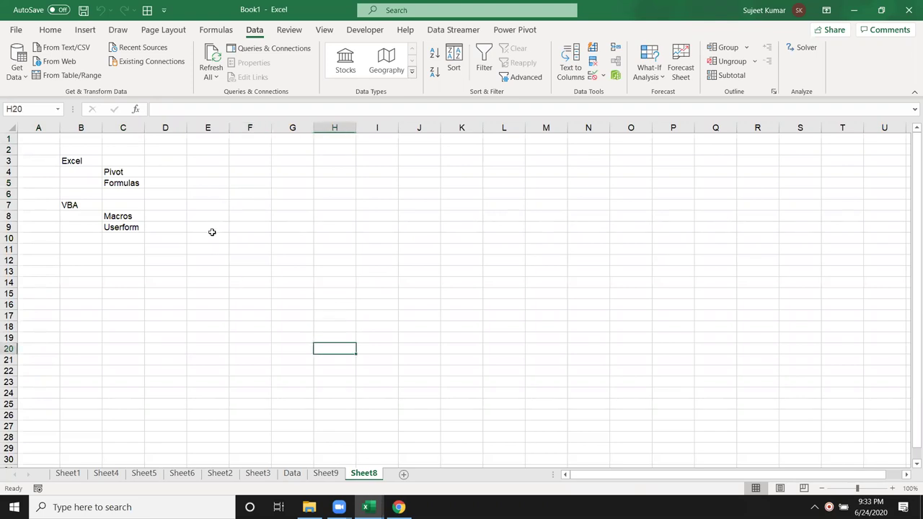
left_click(205, 186)
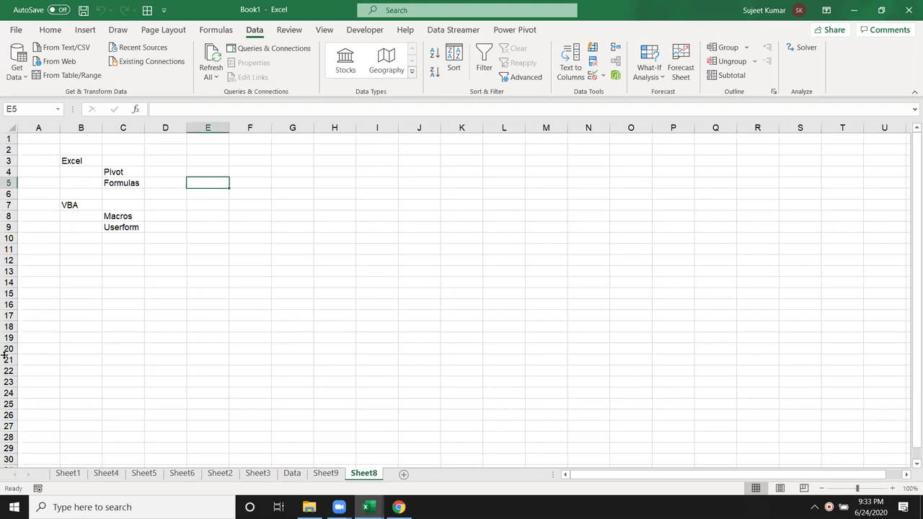
type("85")
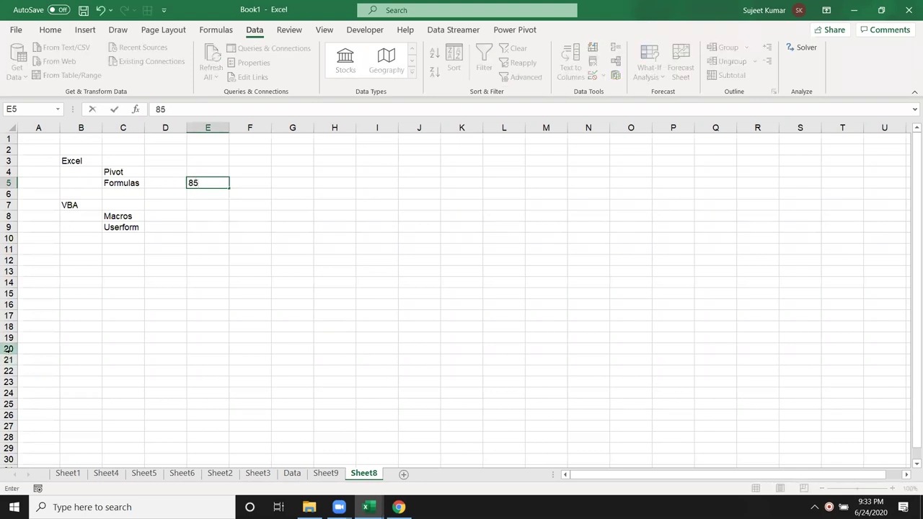
key("Return")
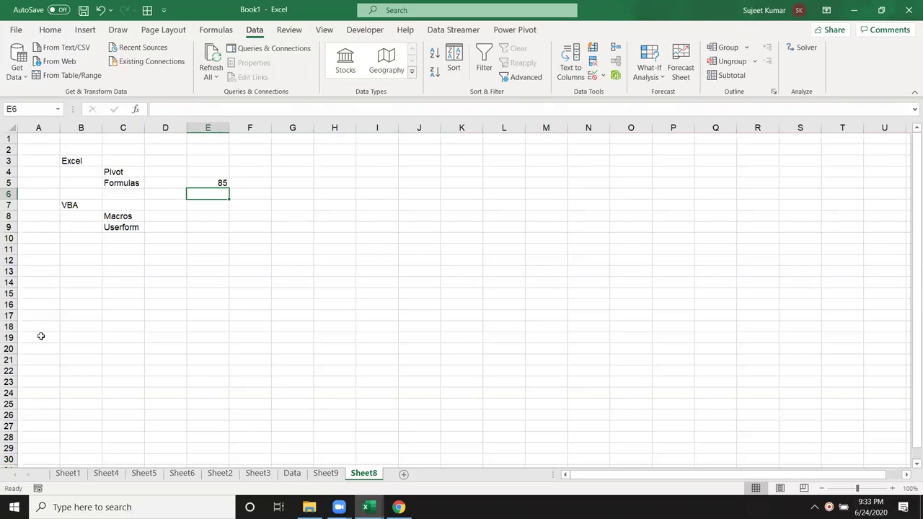
type("85")
key("Tab")
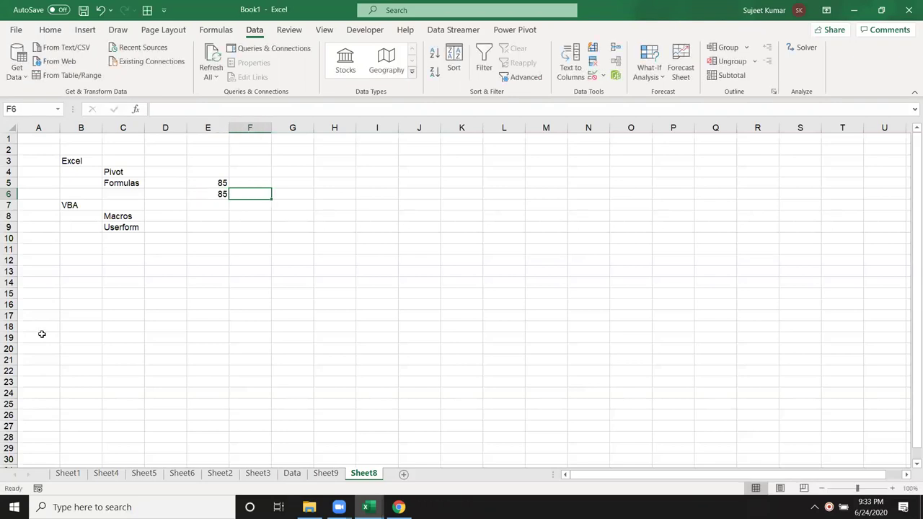
key("Return")
key("Left")
type("74")
key("Up")
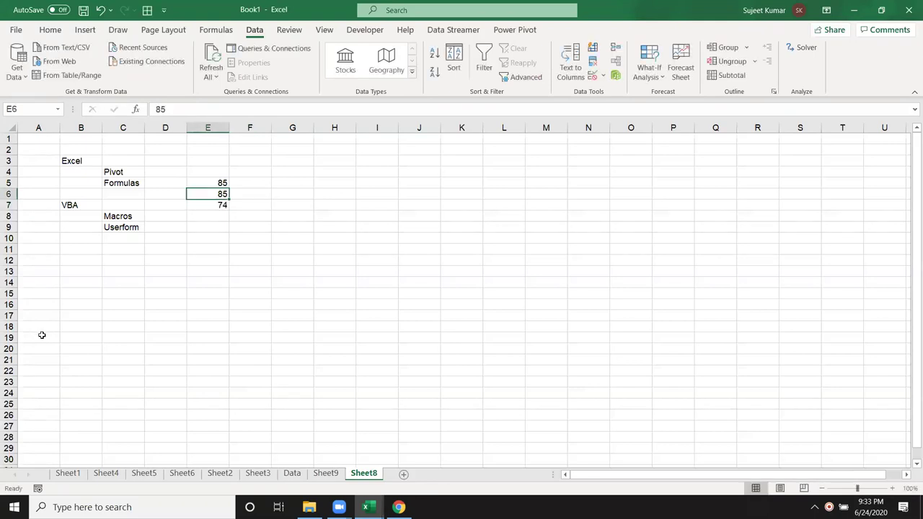
key("alt+Tab")
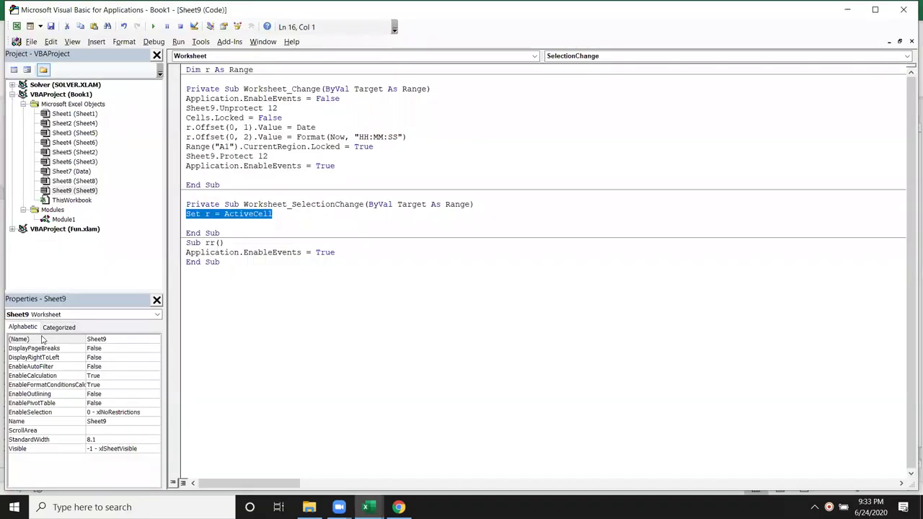
Comment out the Set r = ActiveCell line in Sheet9's Change code.
key("alt+Tab")
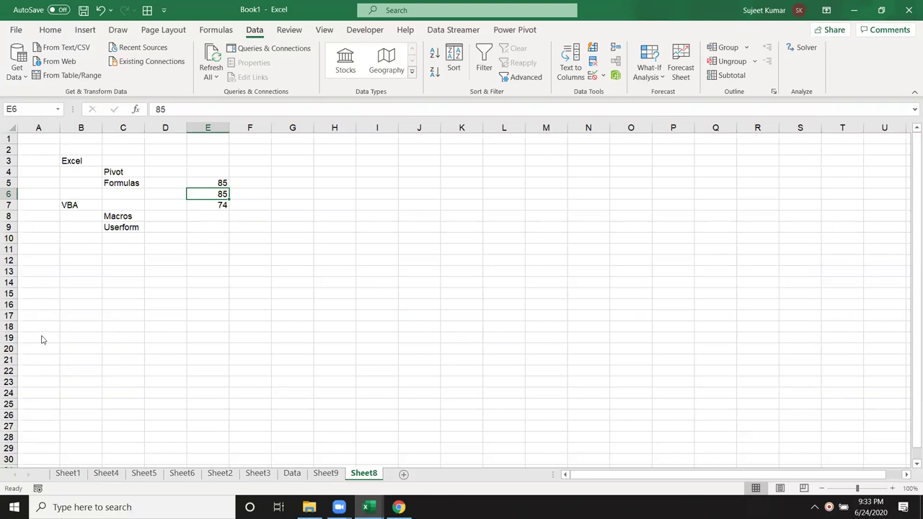
key("alt+F11")
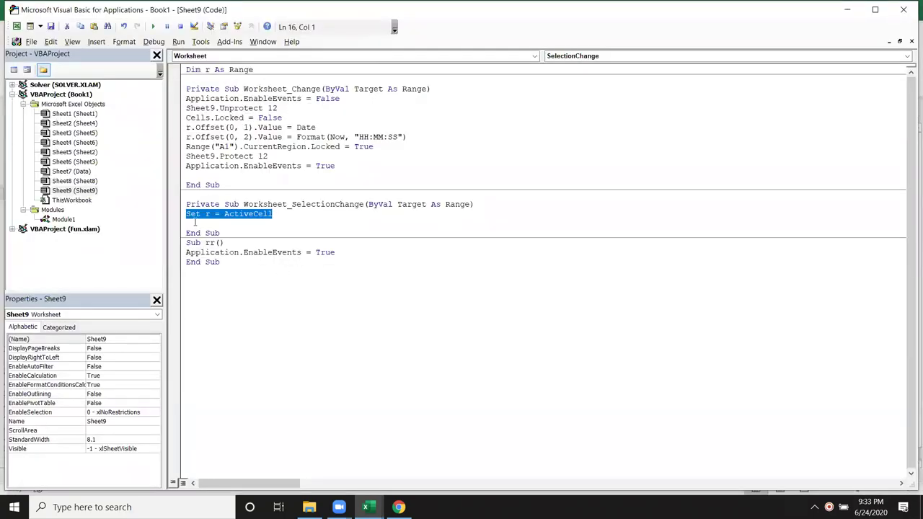
left_click(193, 217)
type("'")
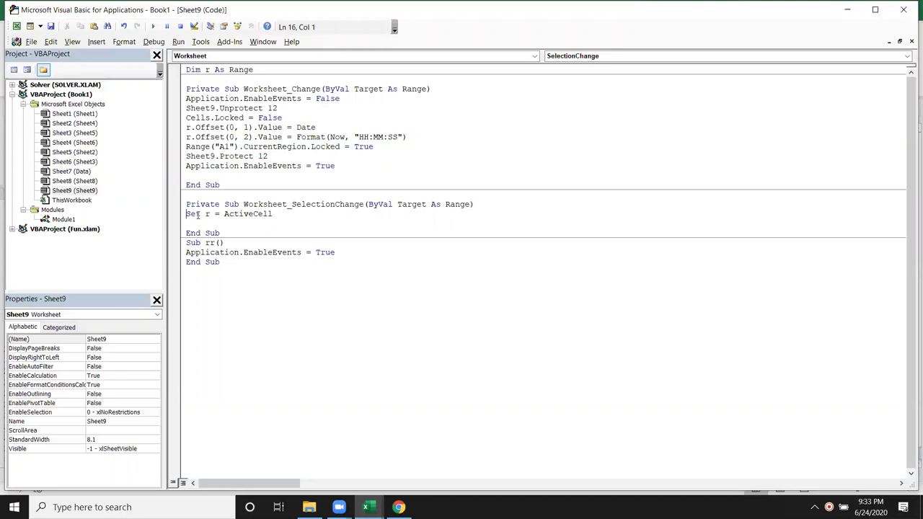
left_click(390, 224)
Replace r with Target in both Offset date and time stamping lines.
double_click(377, 88)
key("ctrl+c")
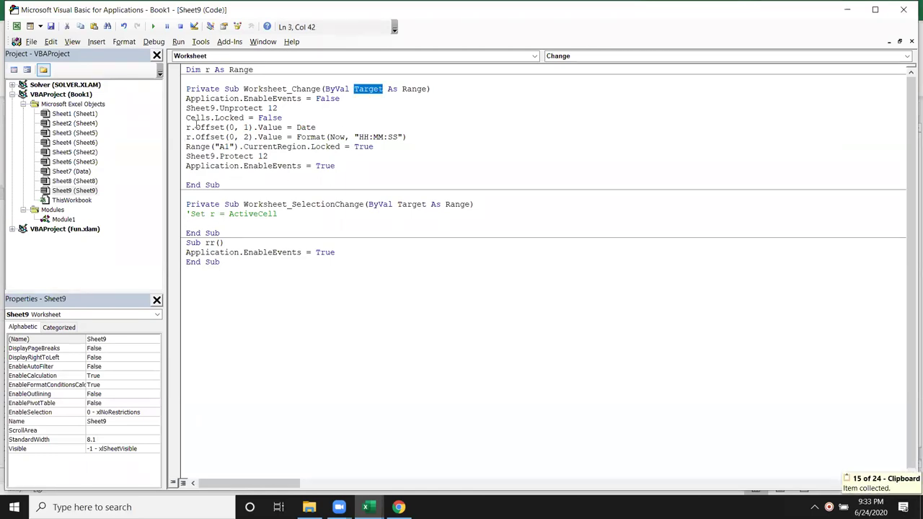
double_click(188, 126)
key("ctrl+v")
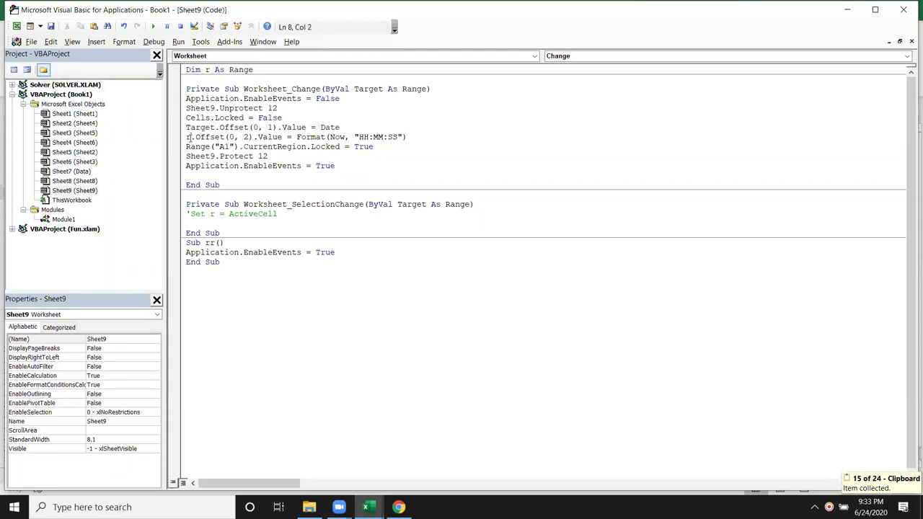
double_click(189, 137)
key("ctrl+v")
left_click(296, 243)
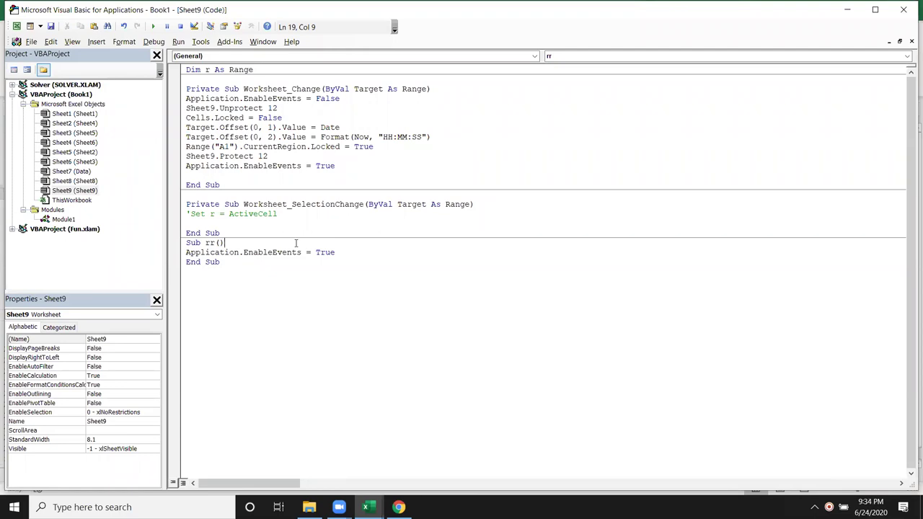
double_click(360, 90)
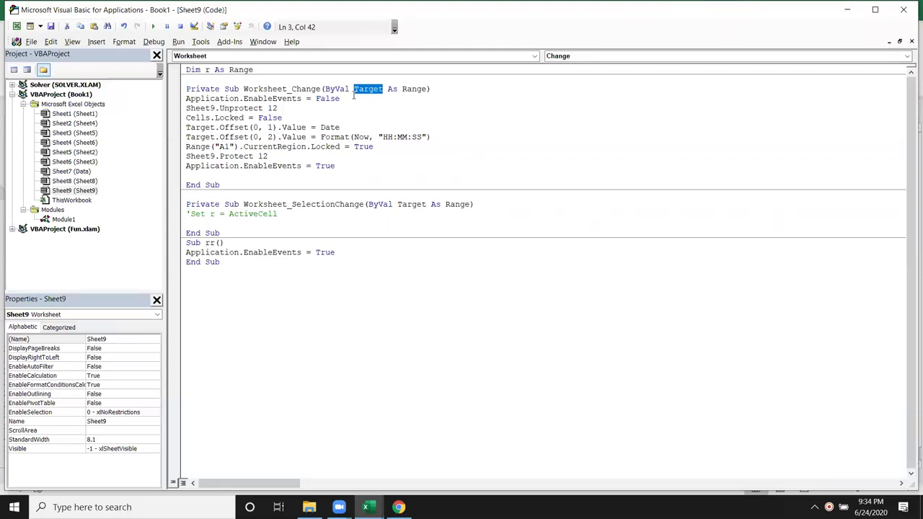
left_click(321, 290)
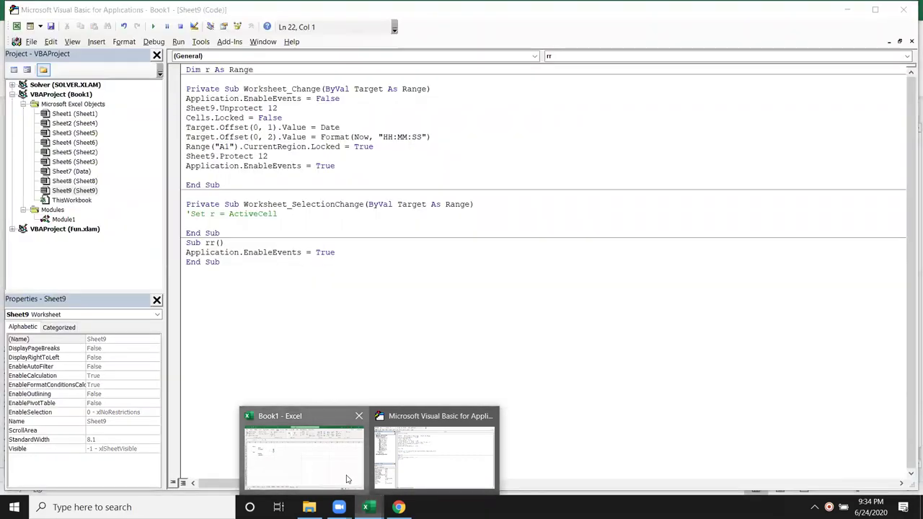
Insert a PivotTable from the Sheet5 monthly data on a new sheet.
left_click(303, 458)
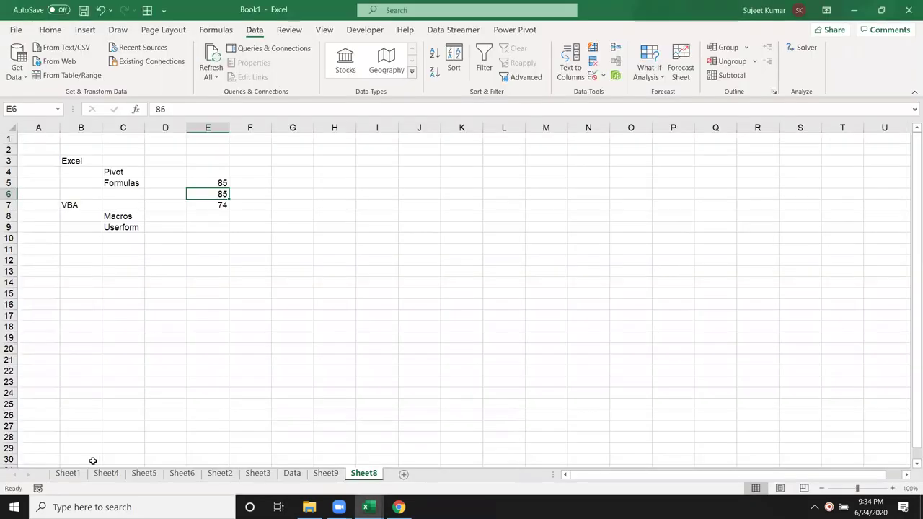
left_click(106, 474)
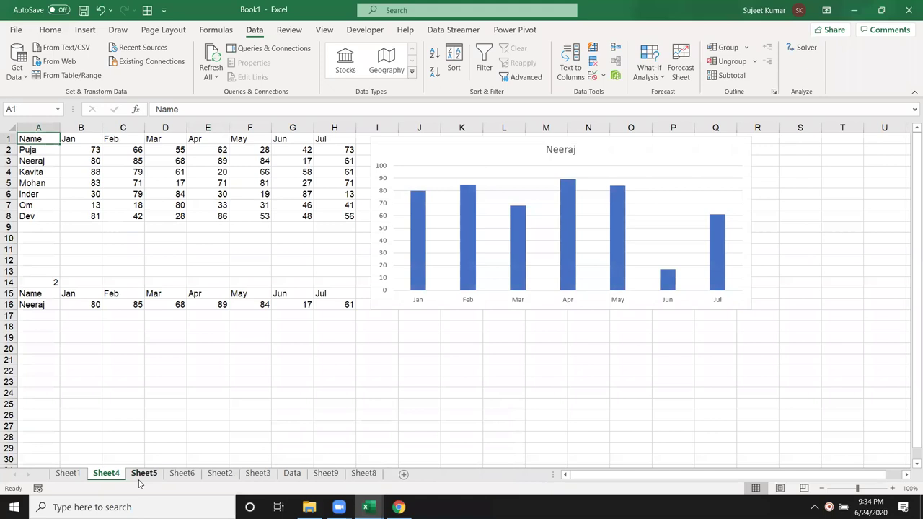
left_click(143, 474)
left_click(52, 31)
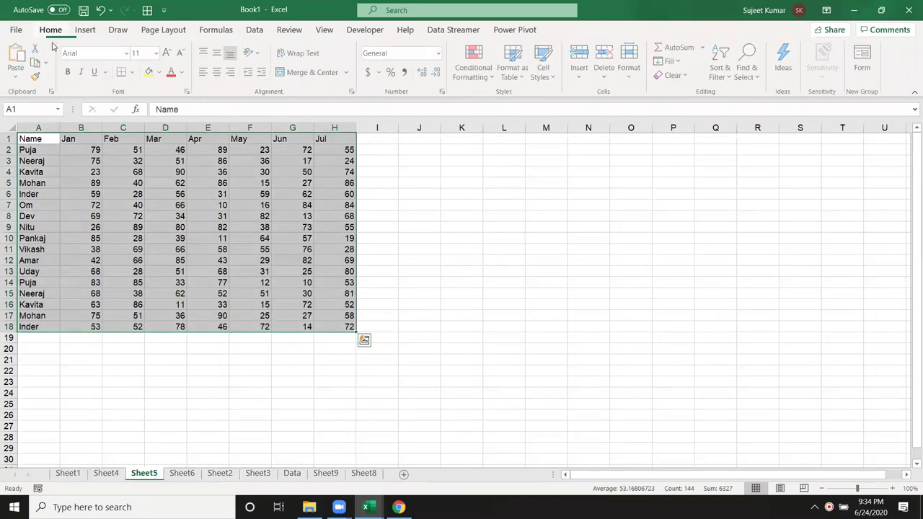
left_click(84, 30)
left_click(22, 59)
left_click(485, 378)
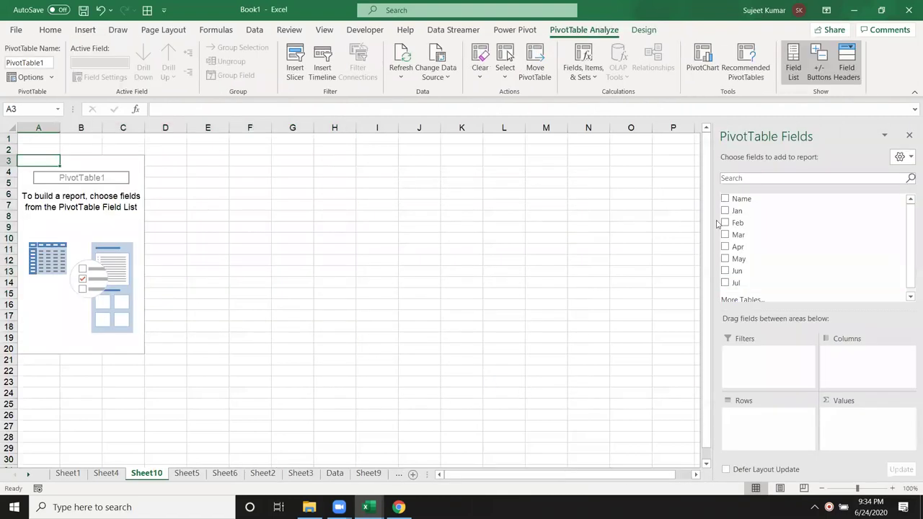
Lay out the pivot with Name as rows and Sum of Jan through Jul as values.
left_click_drag(747, 215, 750, 228)
left_click_drag(756, 200, 774, 421)
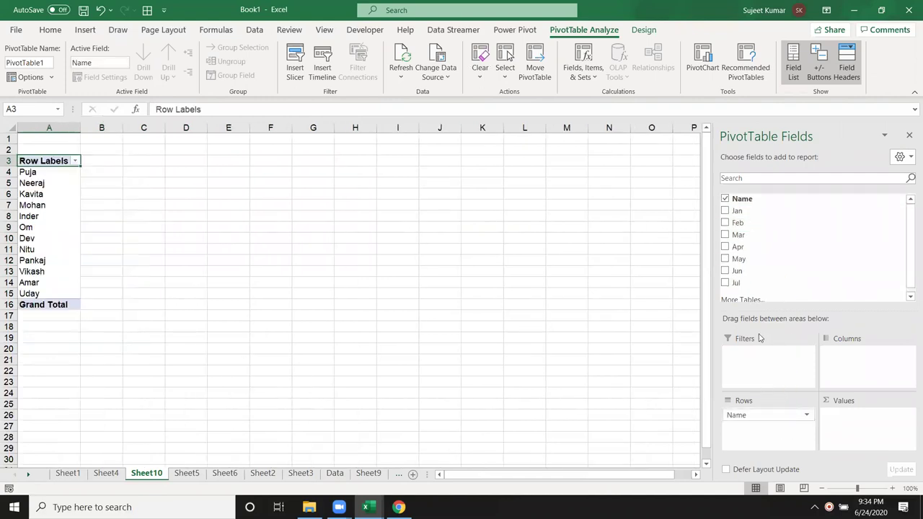
left_click_drag(739, 211, 853, 440)
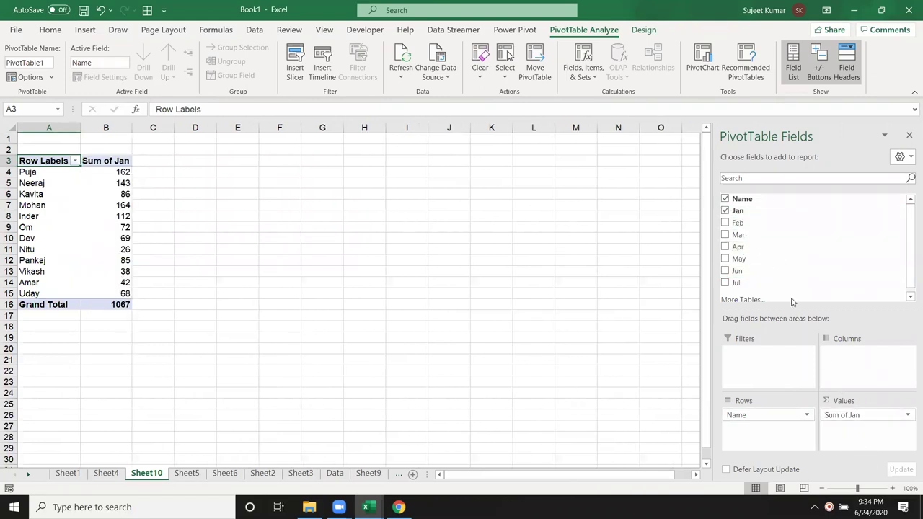
left_click(726, 222)
left_click(725, 235)
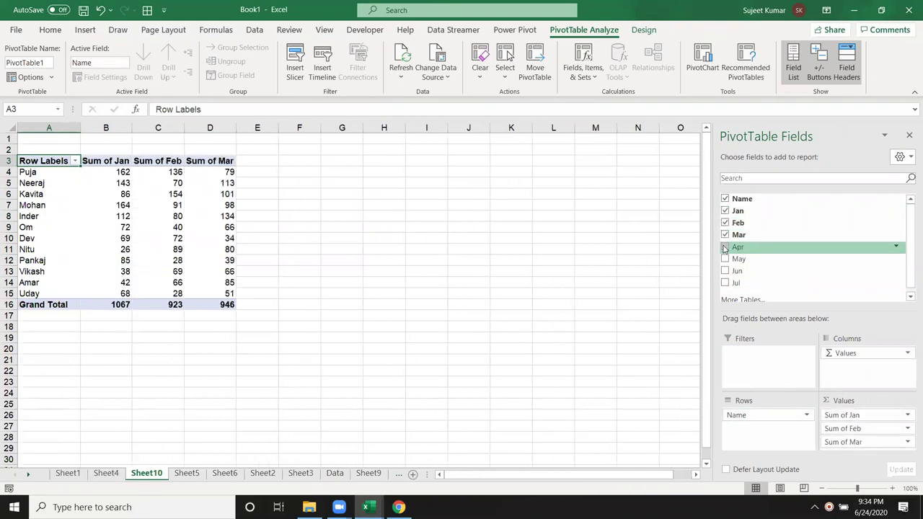
left_click(726, 247)
left_click(725, 259)
left_click(726, 270)
left_click(725, 283)
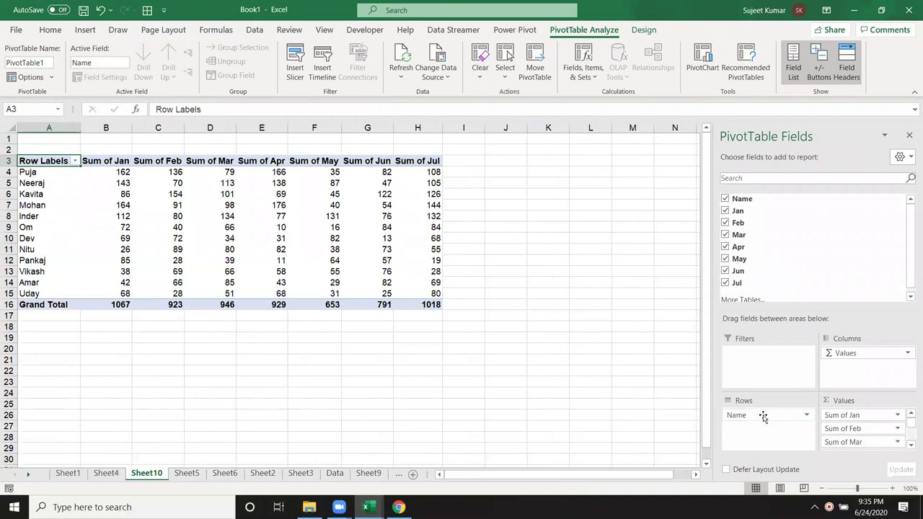
mouse_move(763, 415)
left_mouse_down()
mouse_move(774, 366)
mouse_move(760, 359)
left_mouse_up()
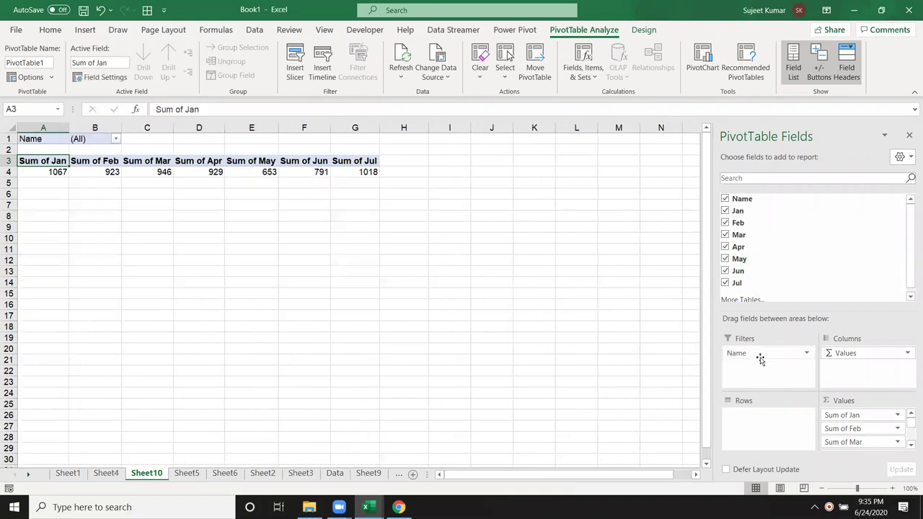
left_click_drag(760, 359, 760, 415)
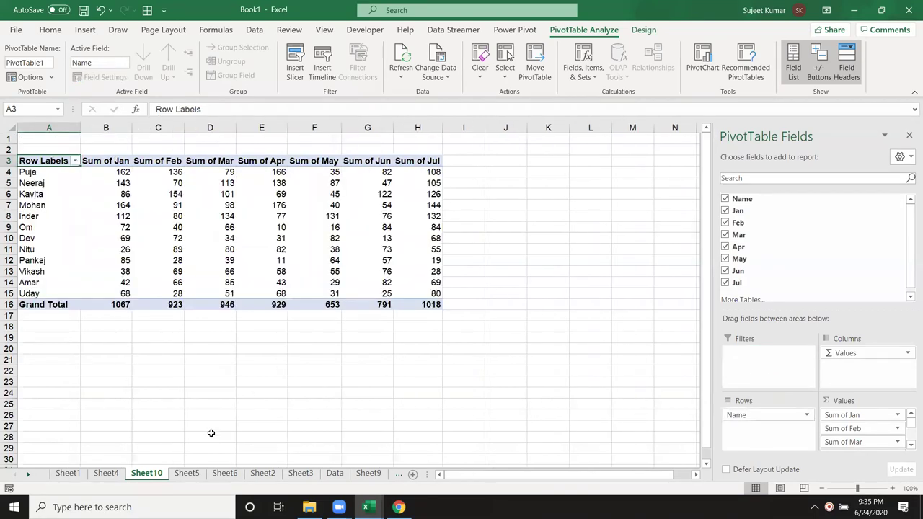
Add a Month column in Sheet5 column I, filling Jan onward down to row 18.
left_click(186, 474)
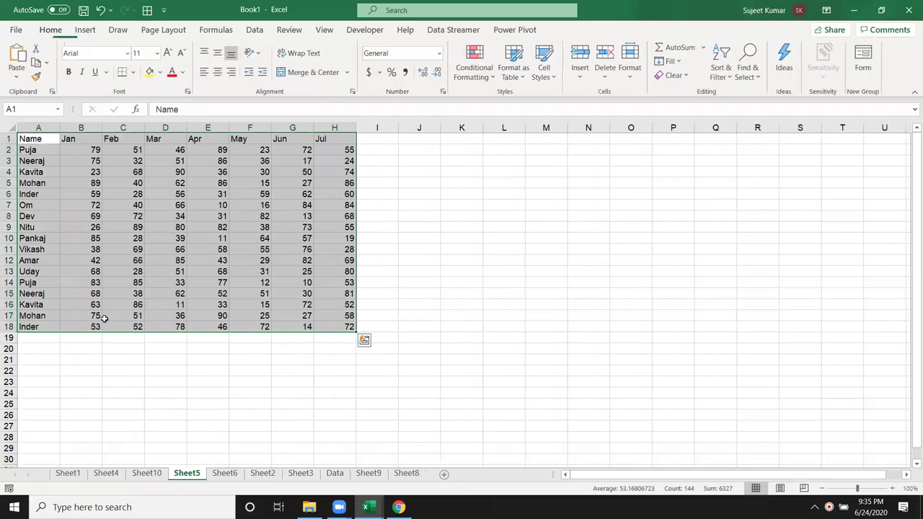
left_click(384, 143)
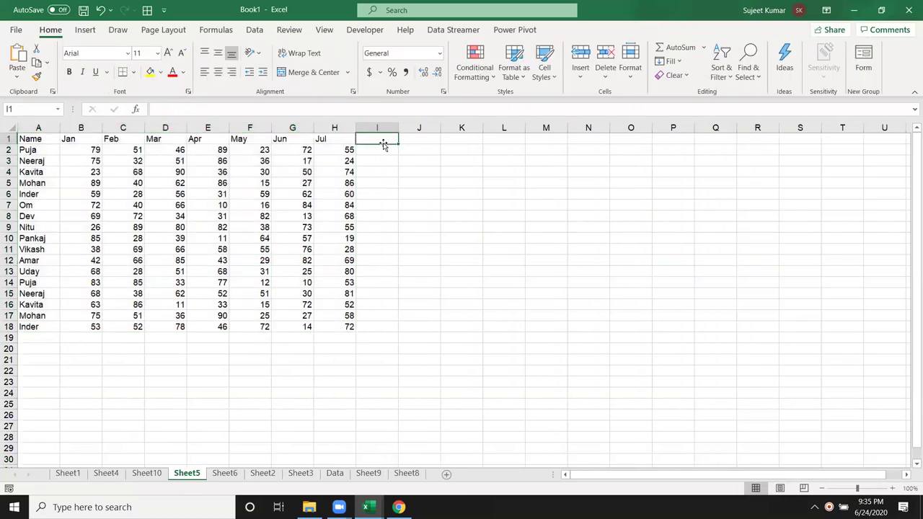
type("Month")
key("Return")
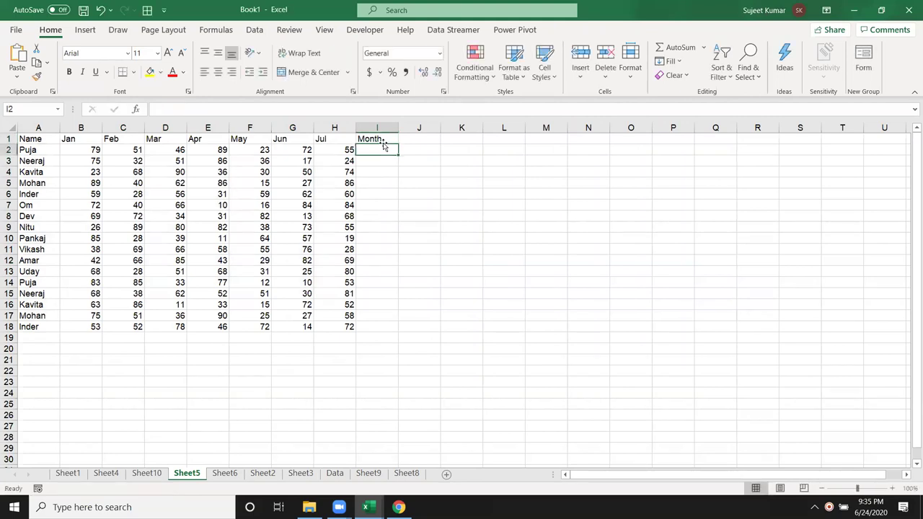
type("Jan")
key("Return")
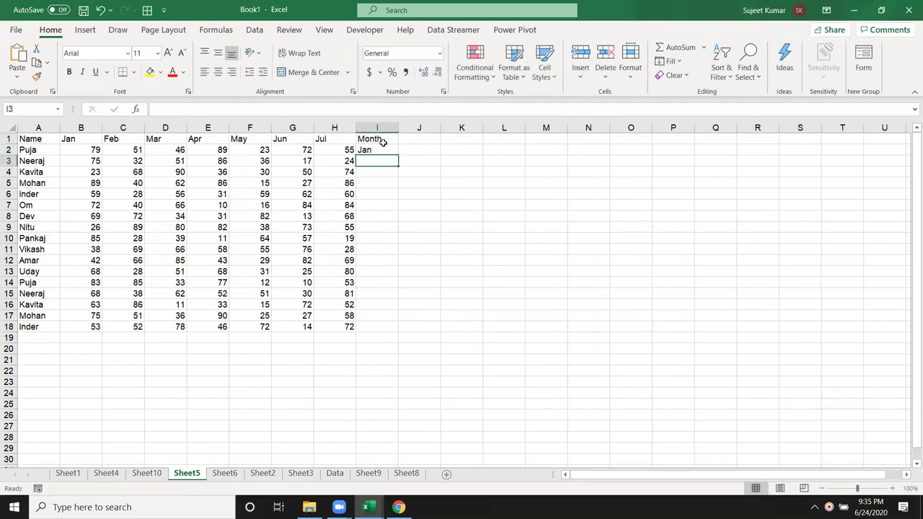
left_click(377, 150)
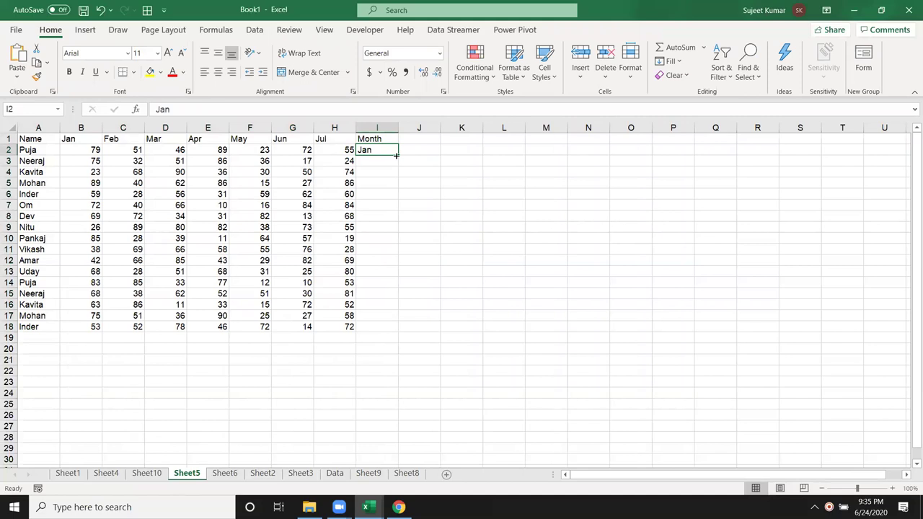
double_click(398, 155)
Change the pivot table's data source to Sheet5!$A$1:$I$18.
left_click(225, 473)
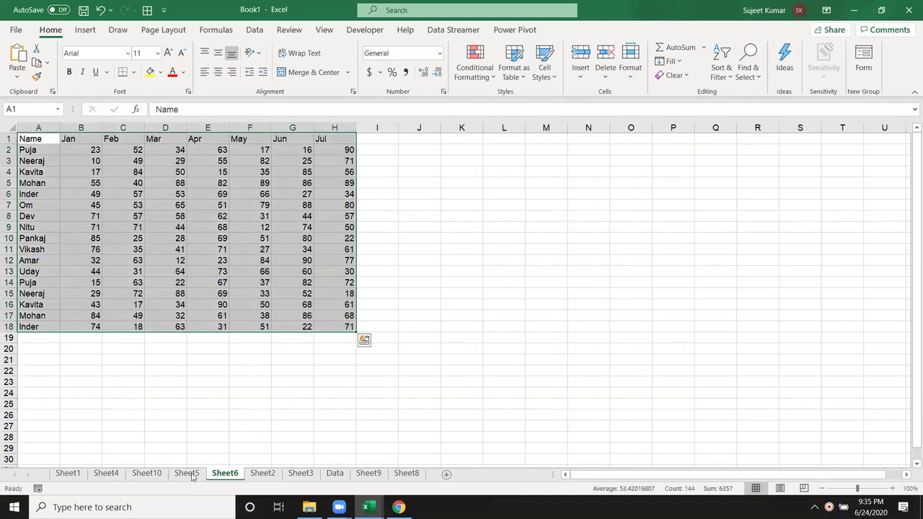
left_click(146, 473)
right_click(231, 216)
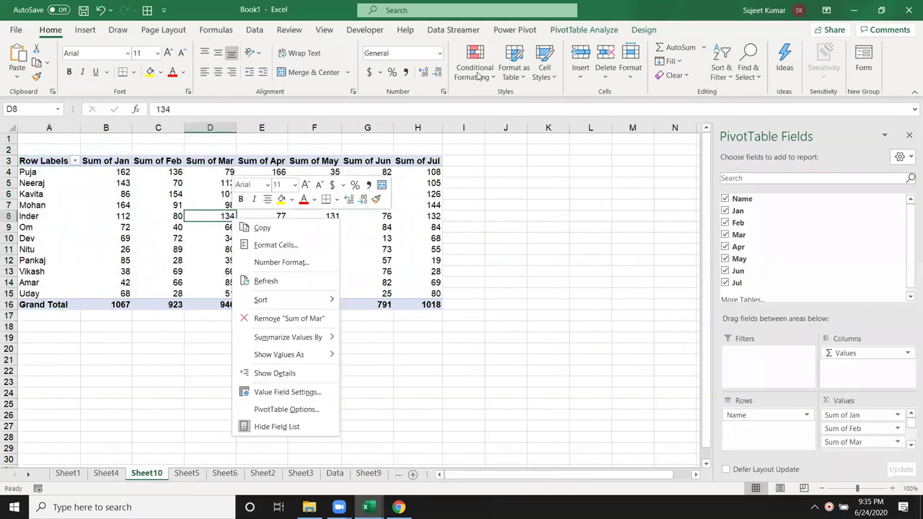
left_click(578, 32)
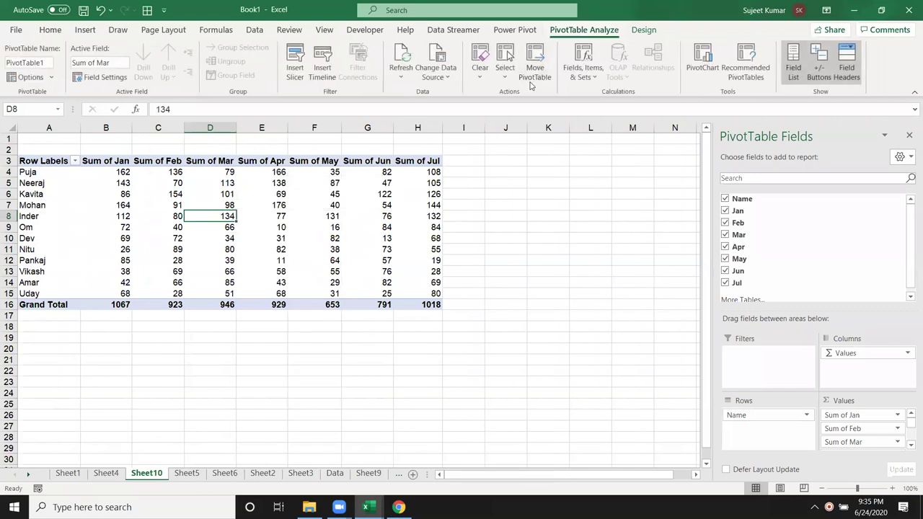
left_click(571, 83)
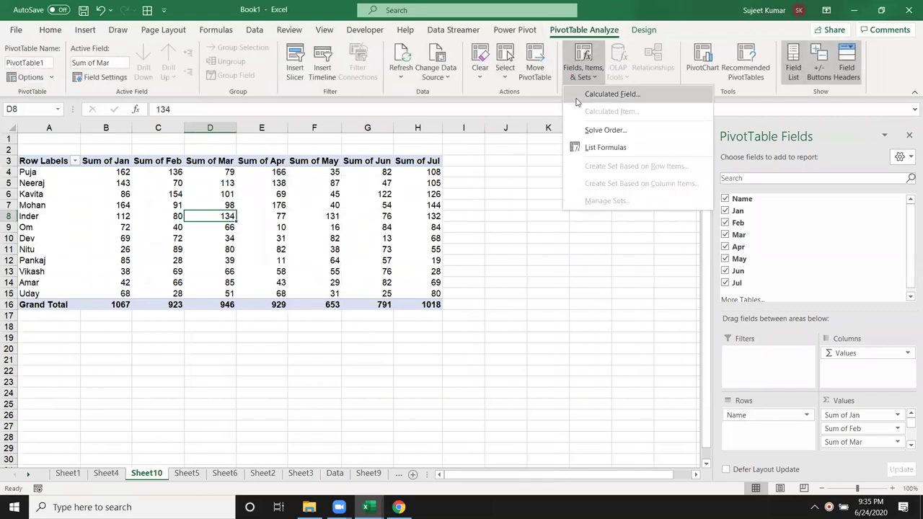
left_click(441, 84)
left_click(452, 95)
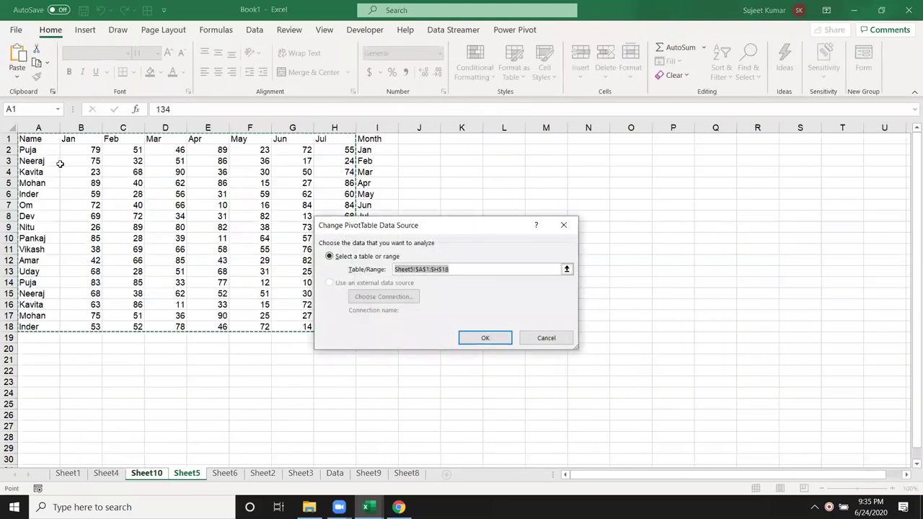
left_click_drag(31, 137, 364, 327)
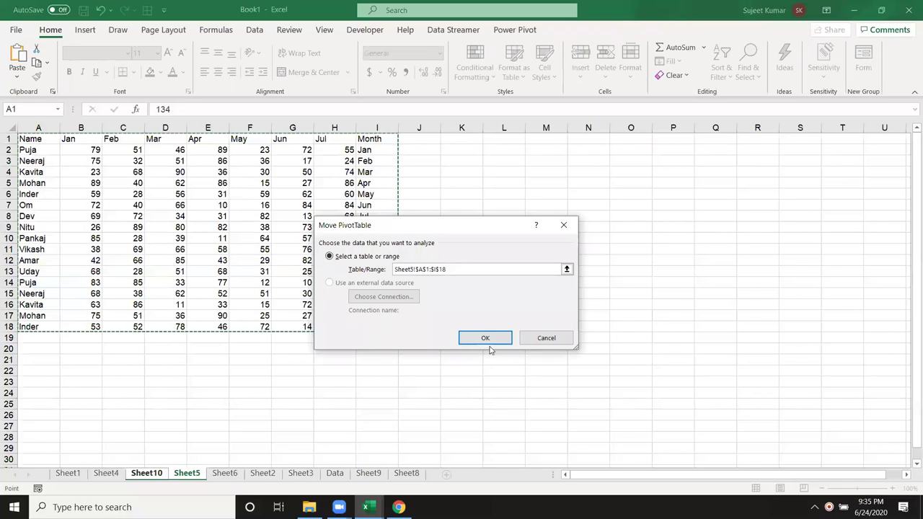
left_click(485, 339)
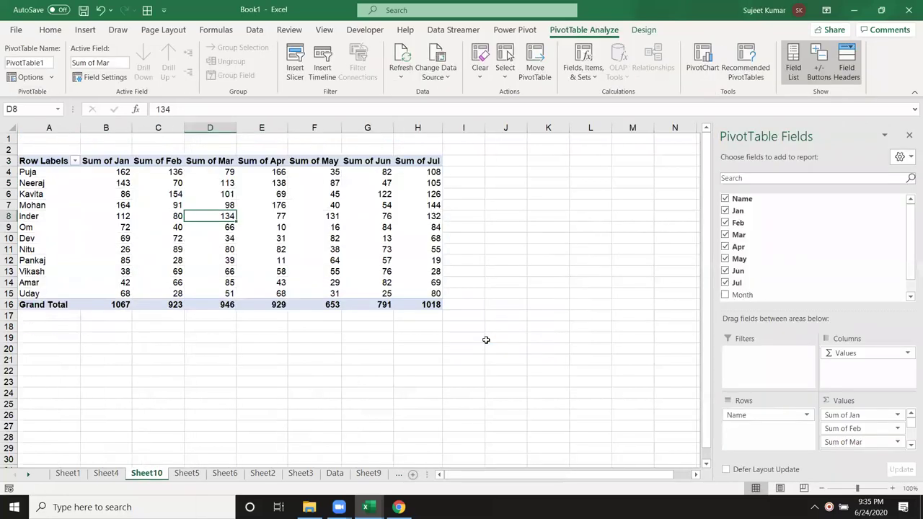
Add Month as a report filter and filter the pivot to Apr.
left_click_drag(742, 295, 785, 368)
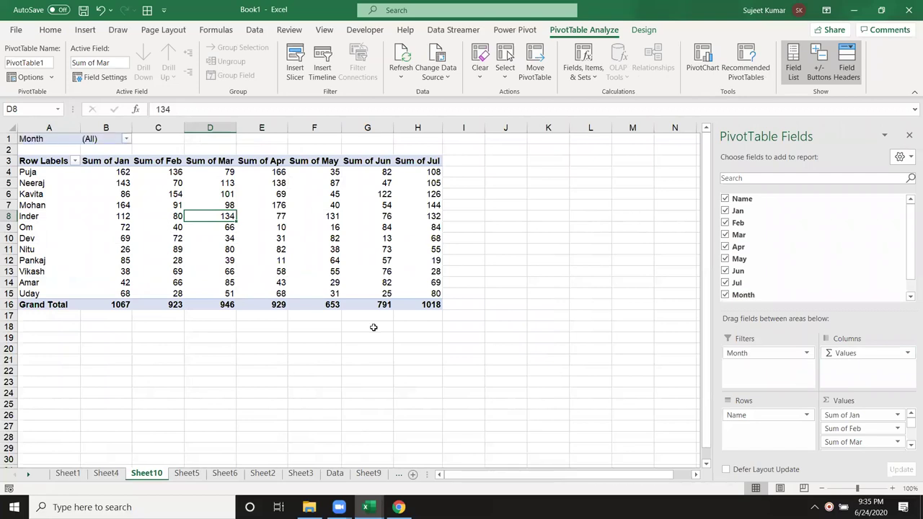
left_click(126, 138)
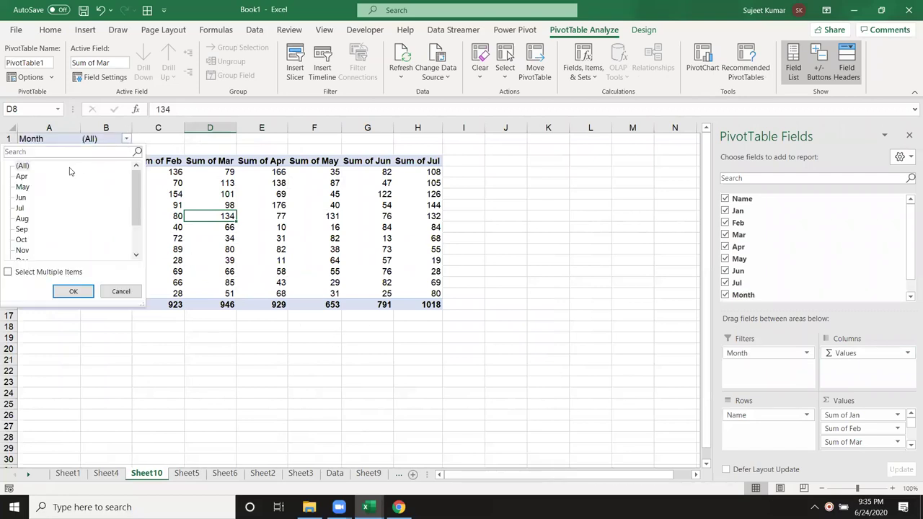
left_click(23, 178)
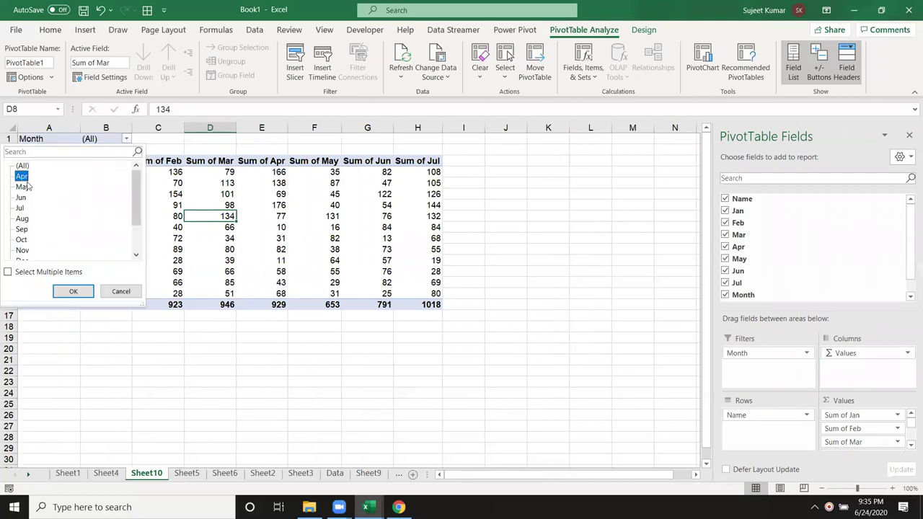
left_click(73, 294)
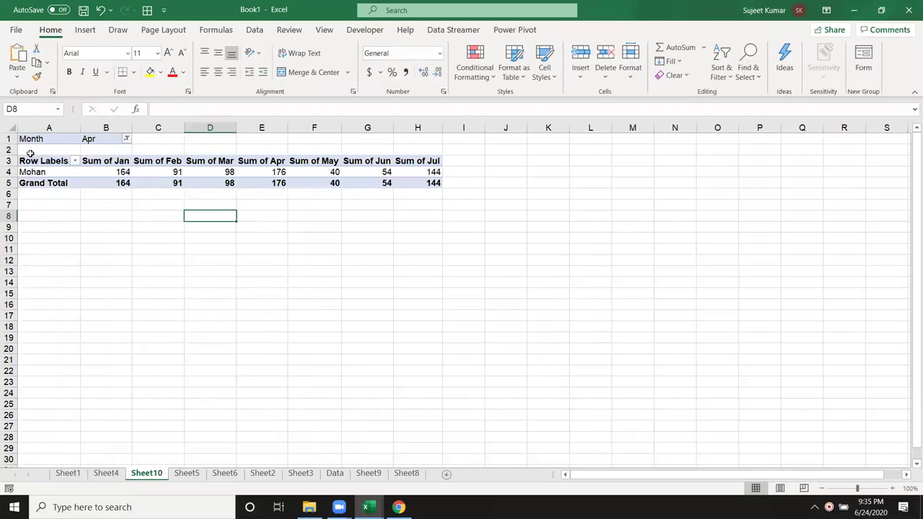
left_click_drag(32, 151, 105, 173)
left_click_drag(234, 178, 447, 189)
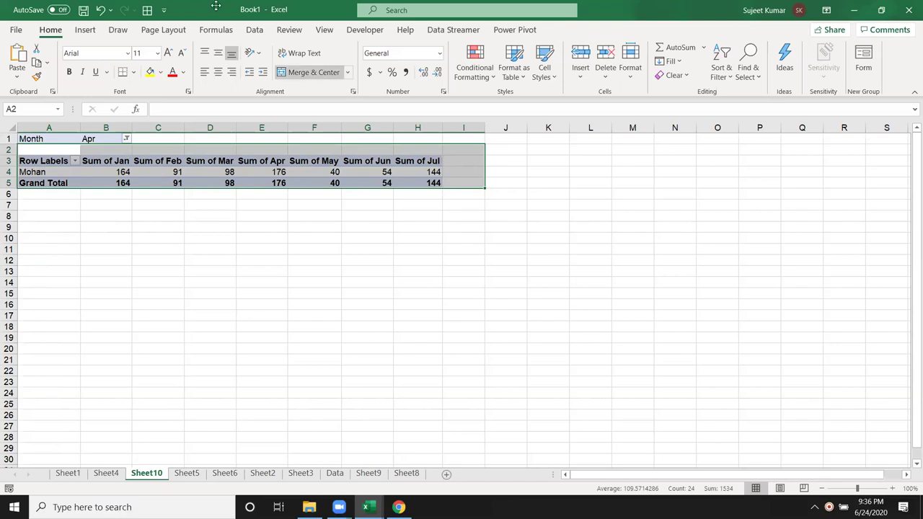
Change the Month filter from Apr to May.
left_click(126, 139)
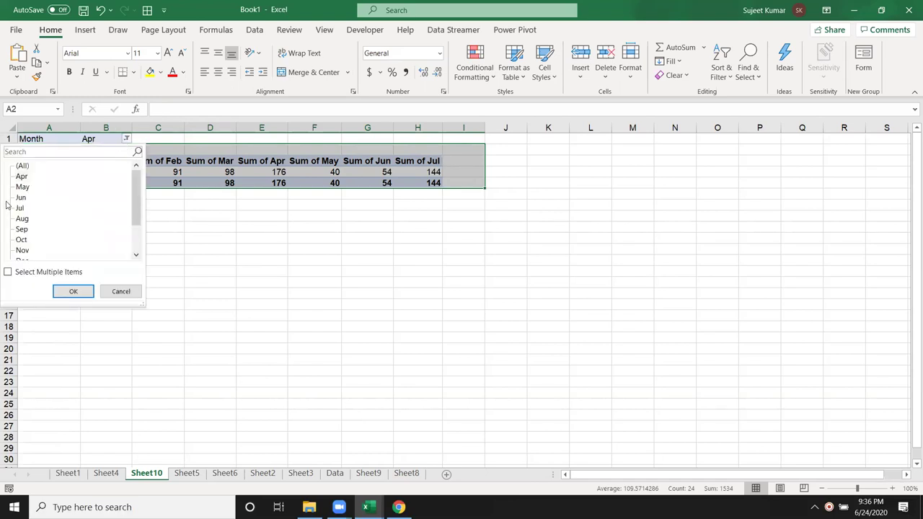
left_click(21, 189)
left_click(80, 290)
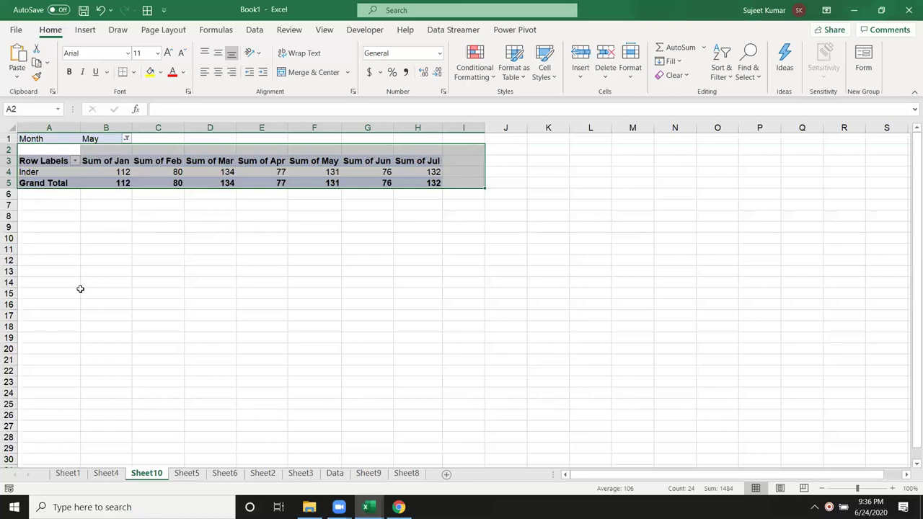
Check Sheet9's Worksheet_Change code and event list, then minimize the VBA editor.
key("super+d")
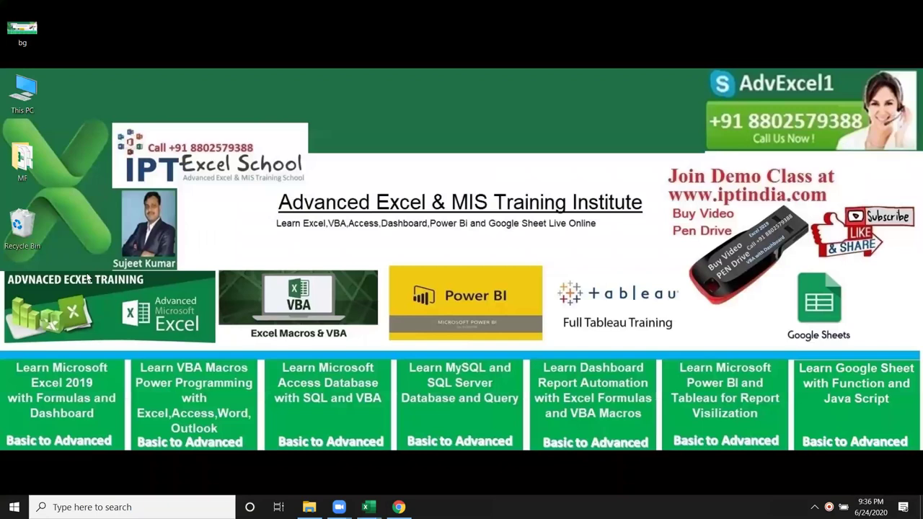
mouse_move(366, 507)
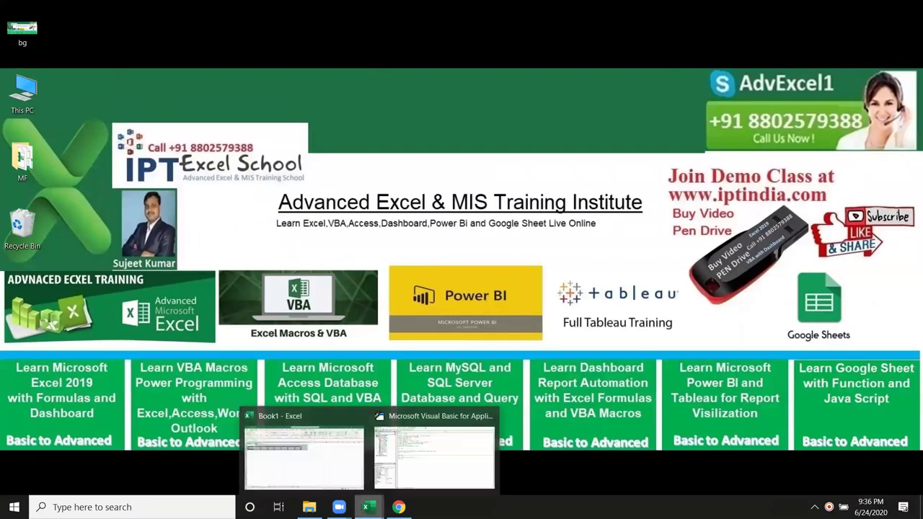
left_click(303, 456)
left_click(454, 473)
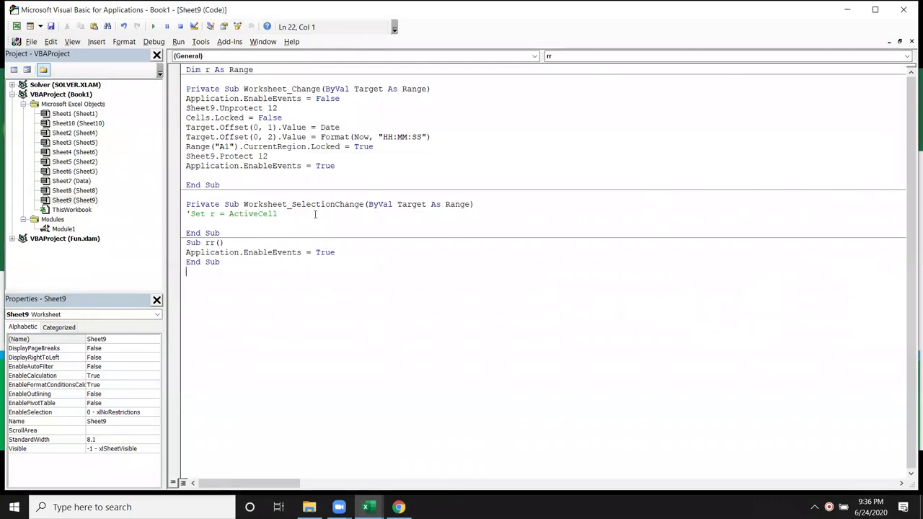
left_click(315, 147)
left_click(620, 56)
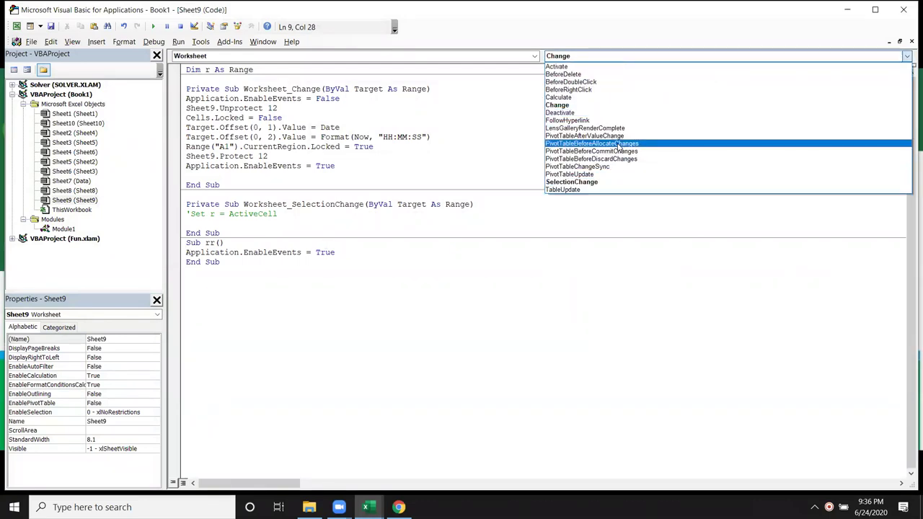
left_click(454, 165)
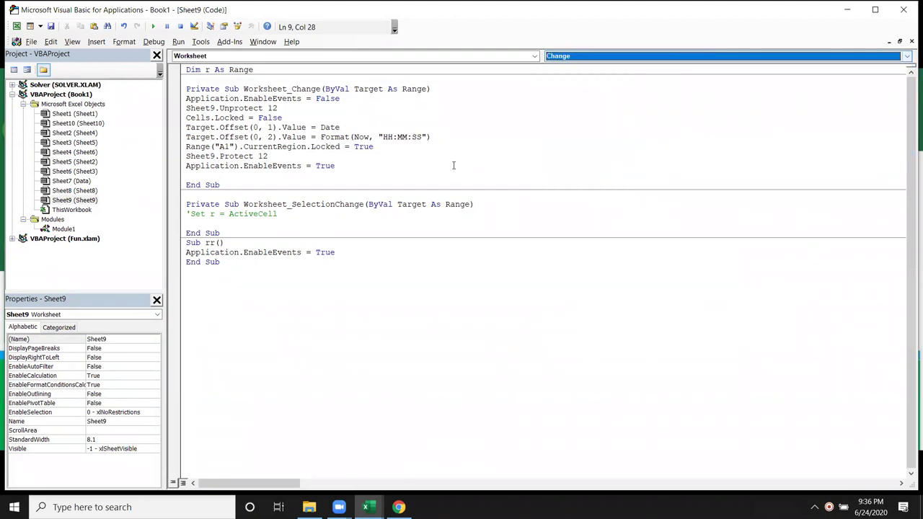
left_click(849, 11)
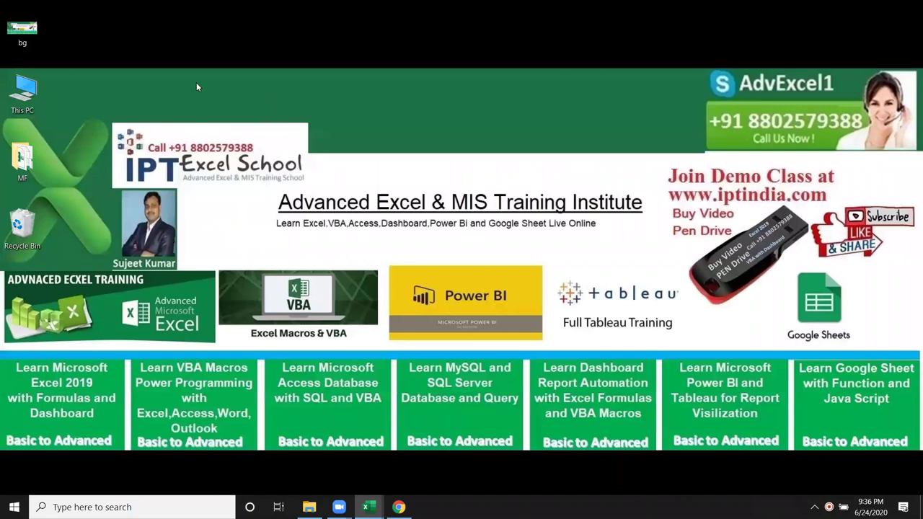